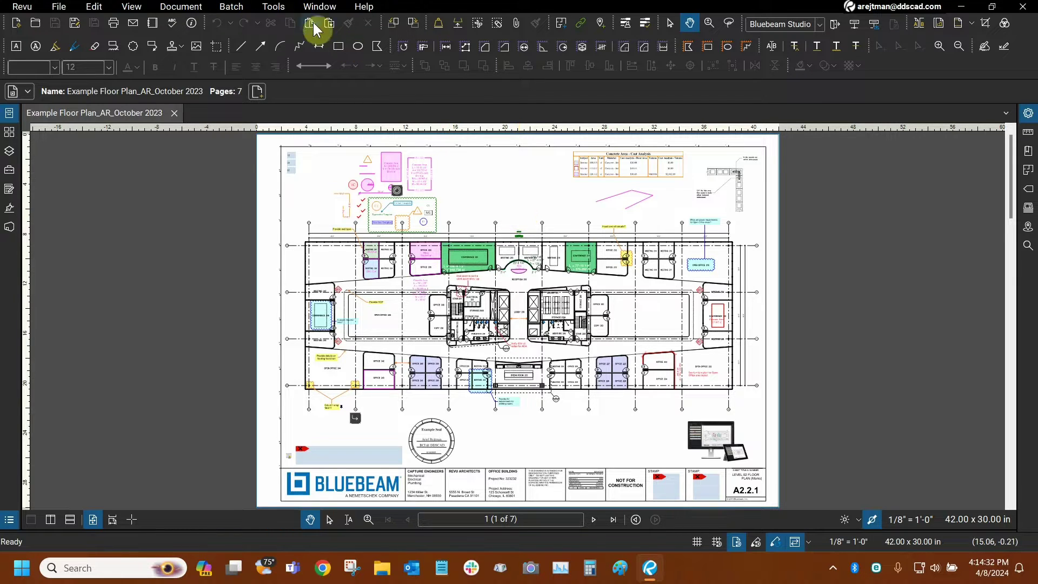
Choose the freehand Pen markup from the Tools > Markup menu.
{"action": "left_click", "coordinate": [274, 7]}
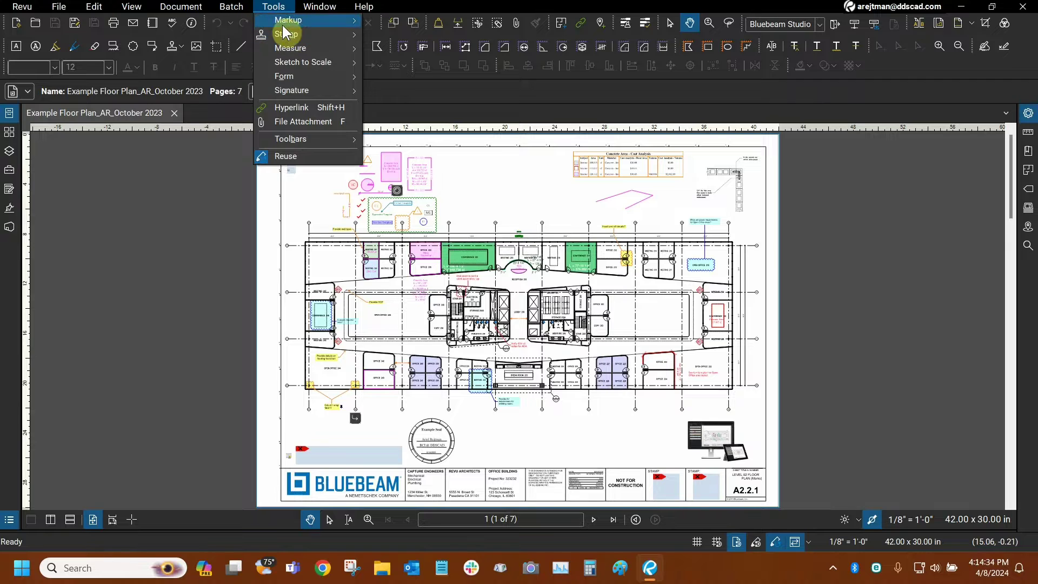
{"action": "mouse_move", "coordinate": [286, 20]}
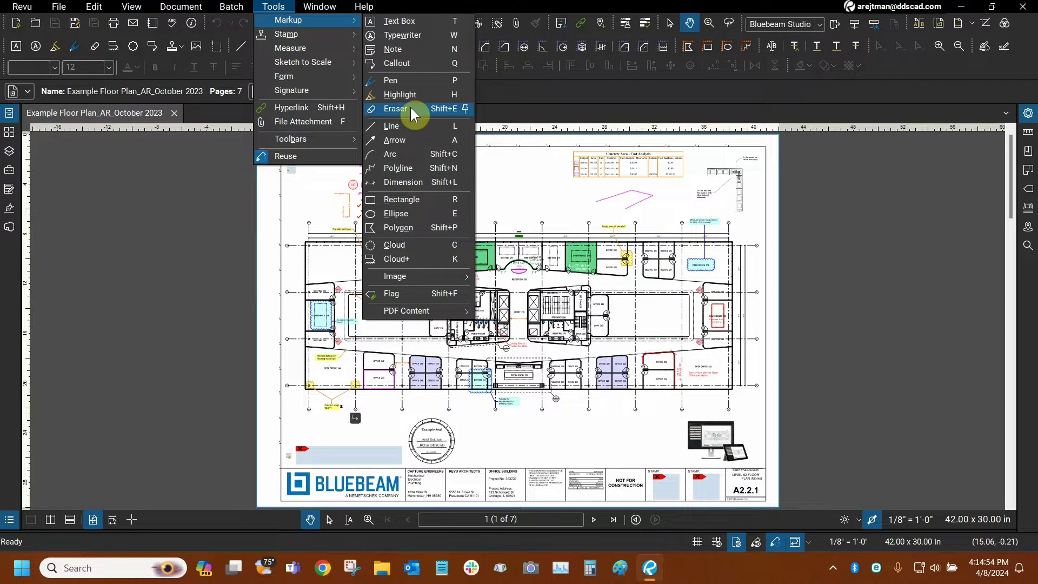
{"action": "left_click", "coordinate": [404, 83]}
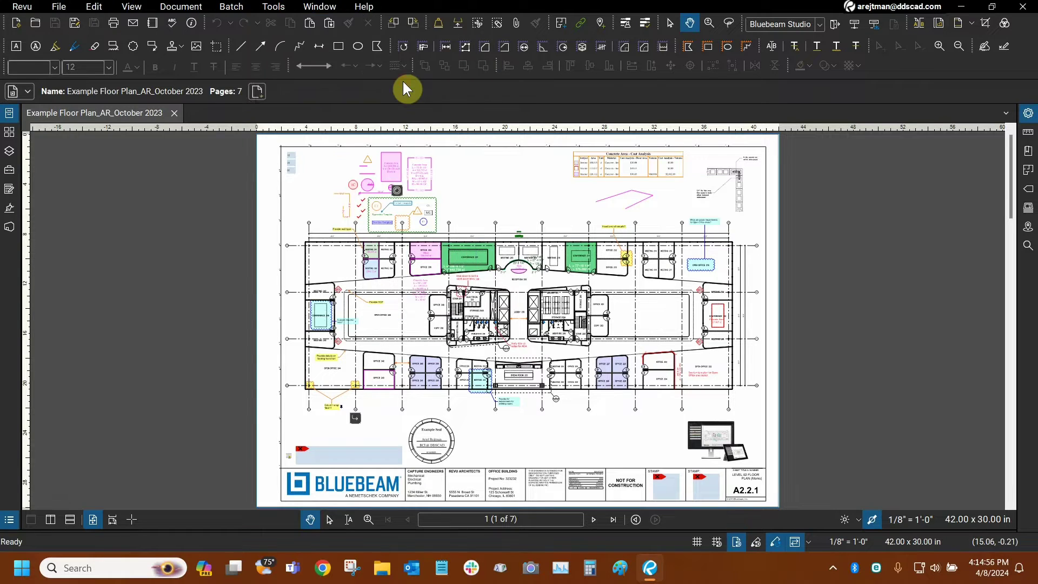
Zoom to the top of the sheet and draw seven red freehand pen strokes forming a scribble.
{"action": "left_click_drag", "start_coordinate": [441, 162], "coordinate": [431, 213]}
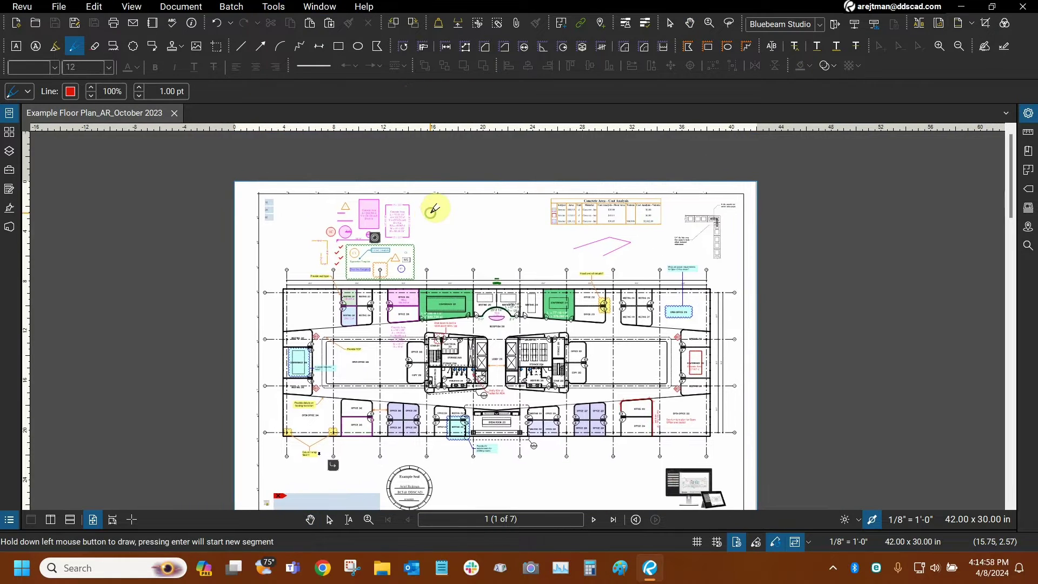
{"action": "scroll", "coordinate": [431, 213], "scroll_direction": "up", "scroll_amount": 5}
{"action": "scroll", "coordinate": [445, 213], "scroll_direction": "up", "scroll_amount": 4}
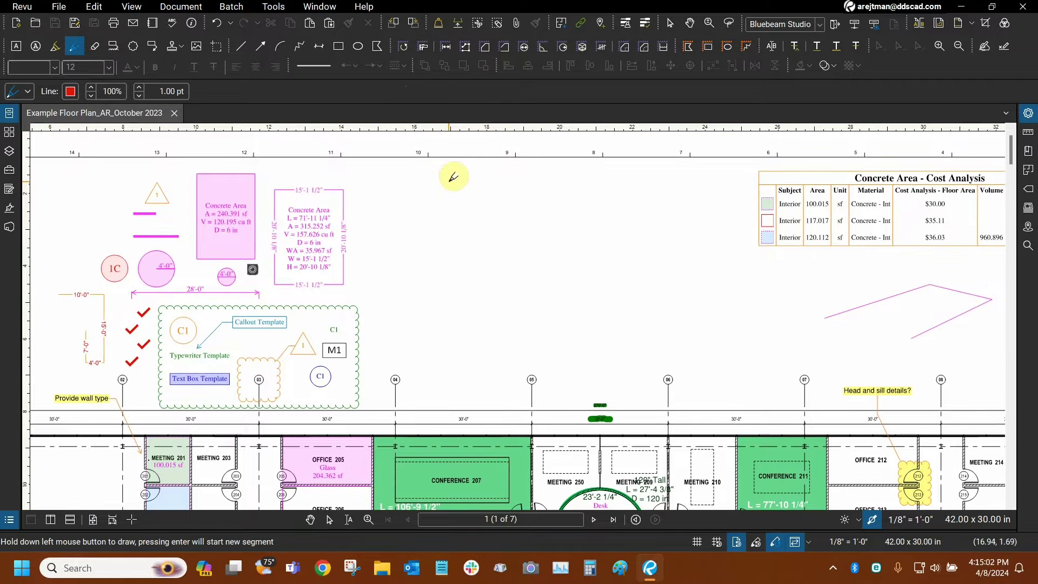
{"action": "mouse_move", "coordinate": [466, 184]}
{"action": "left_mouse_down"}
{"action": "mouse_move", "coordinate": [401, 225]}
{"action": "mouse_move", "coordinate": [452, 231]}
{"action": "mouse_move", "coordinate": [461, 256]}
{"action": "mouse_move", "coordinate": [412, 291]}
{"action": "mouse_move", "coordinate": [423, 328]}
{"action": "mouse_move", "coordinate": [436, 331]}
{"action": "mouse_move", "coordinate": [432, 306]}
{"action": "mouse_move", "coordinate": [469, 282]}
{"action": "mouse_move", "coordinate": [454, 313]}
{"action": "mouse_move", "coordinate": [484, 294]}
{"action": "mouse_move", "coordinate": [509, 358]}
{"action": "mouse_move", "coordinate": [565, 315]}
{"action": "mouse_move", "coordinate": [569, 253]}
{"action": "mouse_move", "coordinate": [530, 308]}
{"action": "mouse_move", "coordinate": [510, 262]}
{"action": "mouse_move", "coordinate": [488, 256]}
{"action": "mouse_move", "coordinate": [478, 283]}
{"action": "left_mouse_up"}
{"action": "mouse_move", "coordinate": [413, 273]}
{"action": "left_mouse_down"}
{"action": "mouse_move", "coordinate": [454, 327]}
{"action": "mouse_move", "coordinate": [456, 354]}
{"action": "left_mouse_up"}
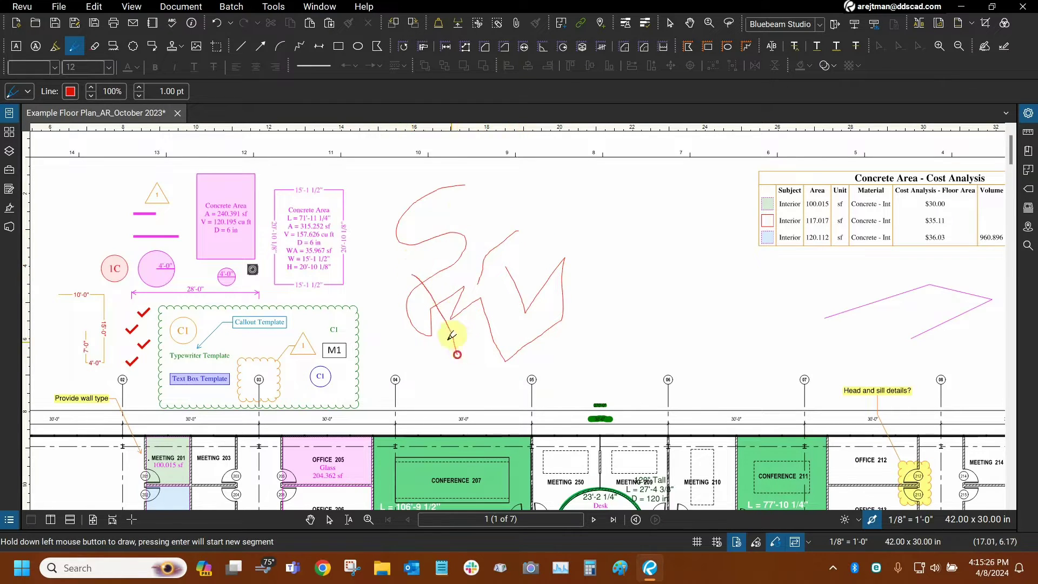
{"action": "left_click_drag", "start_coordinate": [398, 189], "coordinate": [434, 211]}
{"action": "mouse_move", "coordinate": [594, 282]}
{"action": "left_mouse_down"}
{"action": "mouse_move", "coordinate": [556, 297]}
{"action": "mouse_move", "coordinate": [542, 335]}
{"action": "mouse_move", "coordinate": [566, 363]}
{"action": "left_mouse_up"}
{"action": "left_click_drag", "start_coordinate": [479, 376], "coordinate": [510, 326]}
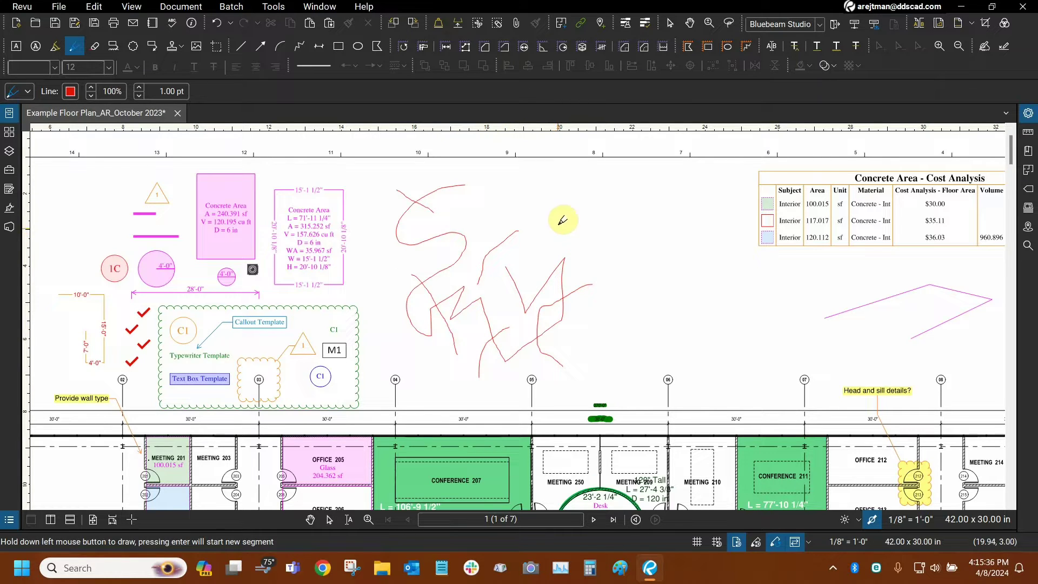
{"action": "mouse_move", "coordinate": [487, 230]}
{"action": "left_mouse_down"}
{"action": "mouse_move", "coordinate": [545, 225]}
{"action": "mouse_move", "coordinate": [537, 253]}
{"action": "mouse_move", "coordinate": [557, 269]}
{"action": "mouse_move", "coordinate": [602, 268]}
{"action": "left_mouse_up"}
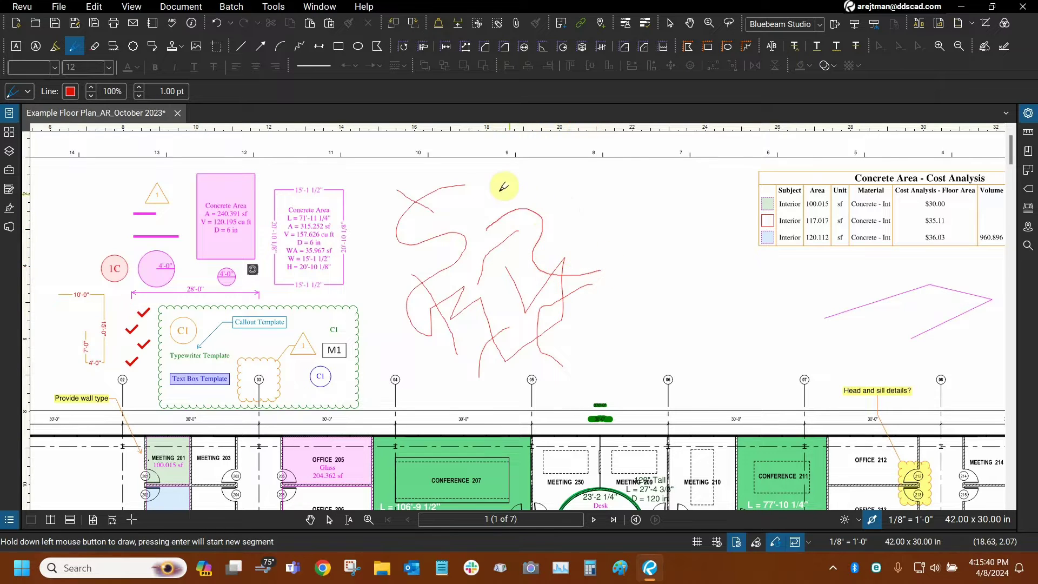
{"action": "left_click_drag", "start_coordinate": [496, 189], "coordinate": [512, 219]}
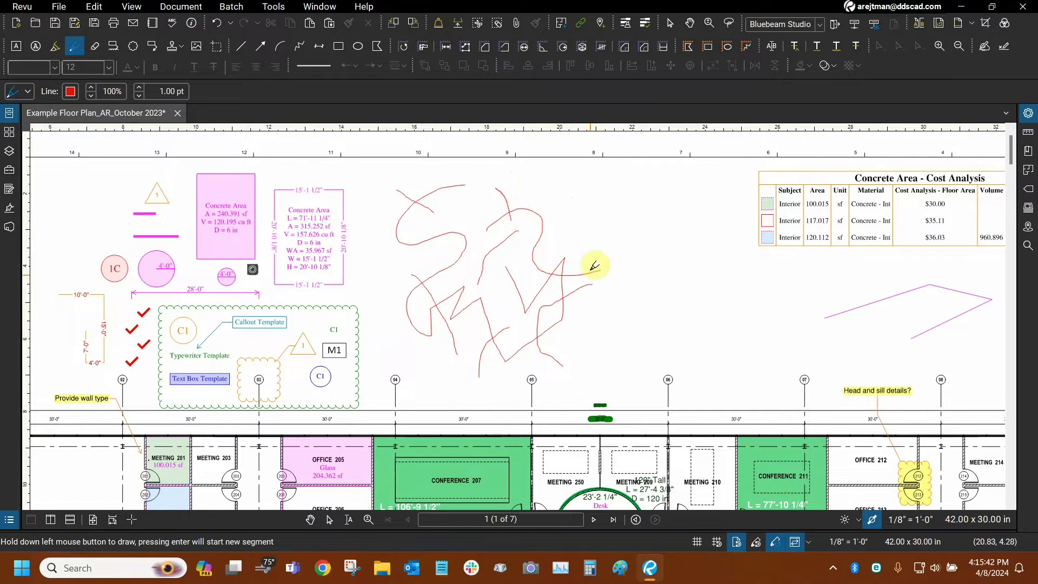
Activate the markup Eraser and try its different mode buttons before exiting it.
{"action": "left_click", "coordinate": [95, 49]}
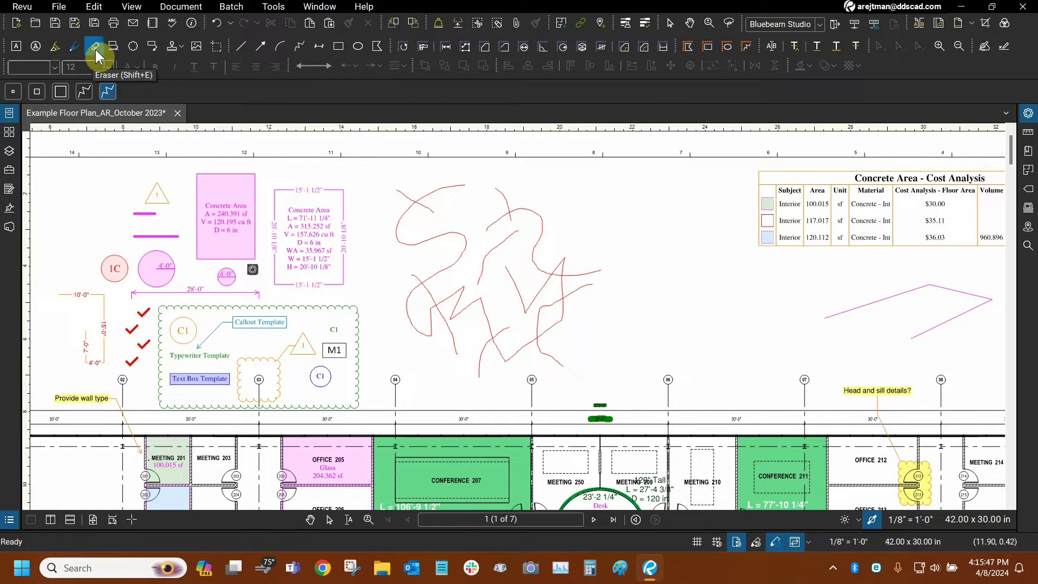
{"action": "left_click", "coordinate": [84, 93]}
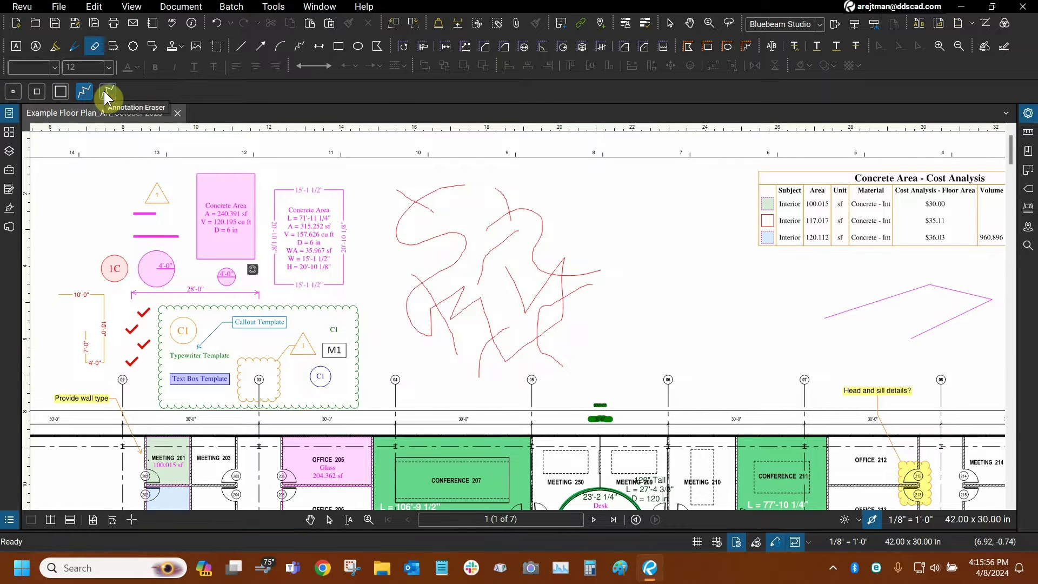
{"action": "left_click", "coordinate": [61, 97]}
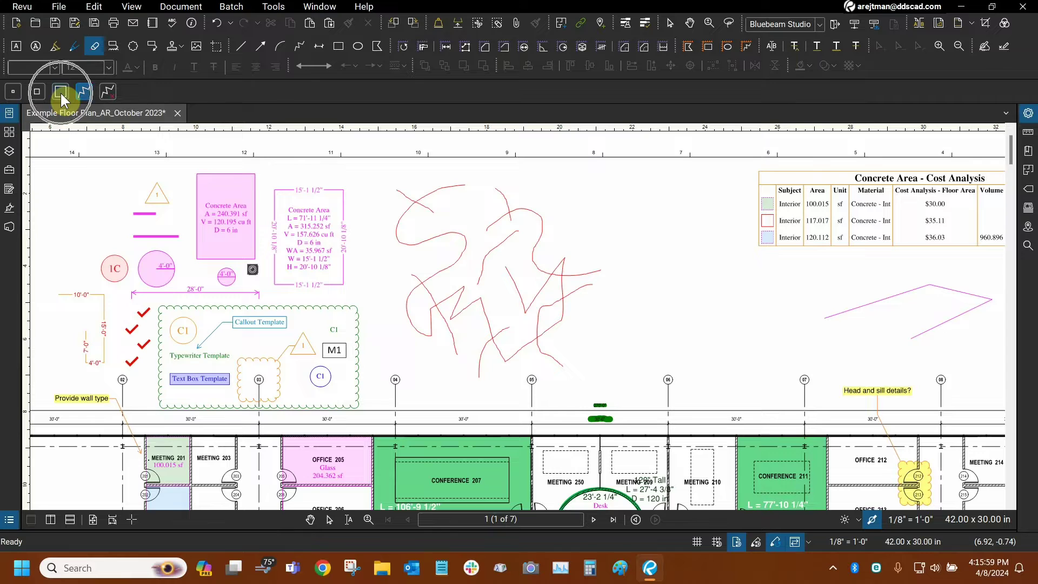
{"action": "key", "text": "Escape"}
Select the Concrete Area and Callout Template markups, then re-enable Eraser at Small Eraser size.
{"action": "left_click", "coordinate": [220, 222]}
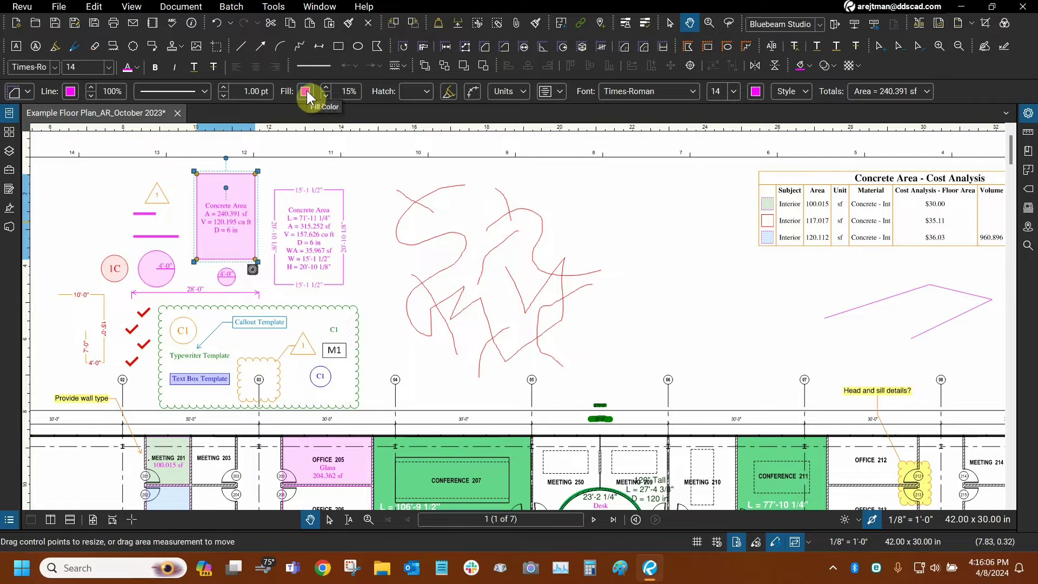
{"action": "left_click", "coordinate": [258, 326]}
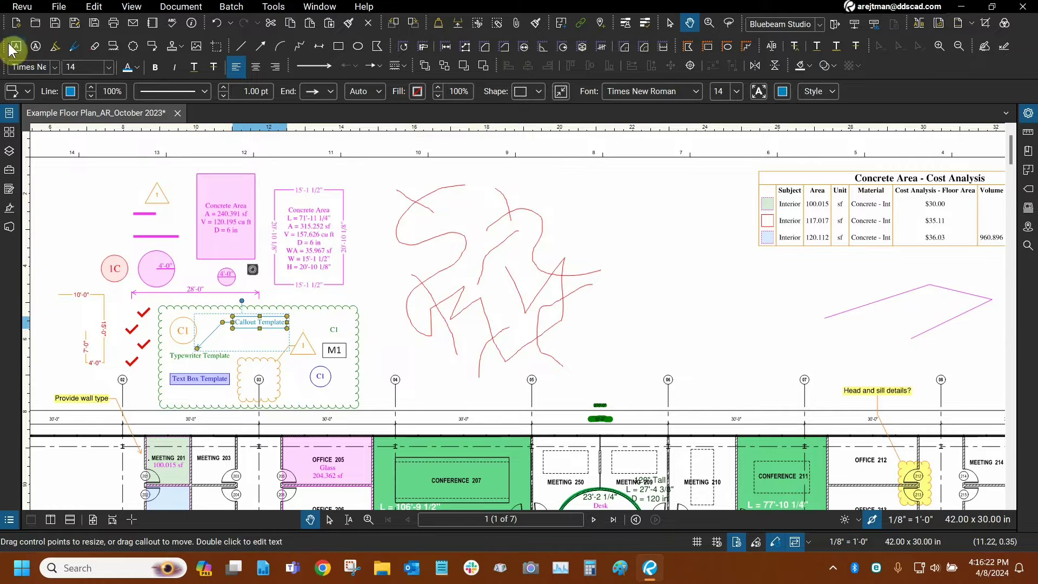
{"action": "left_click", "coordinate": [93, 47]}
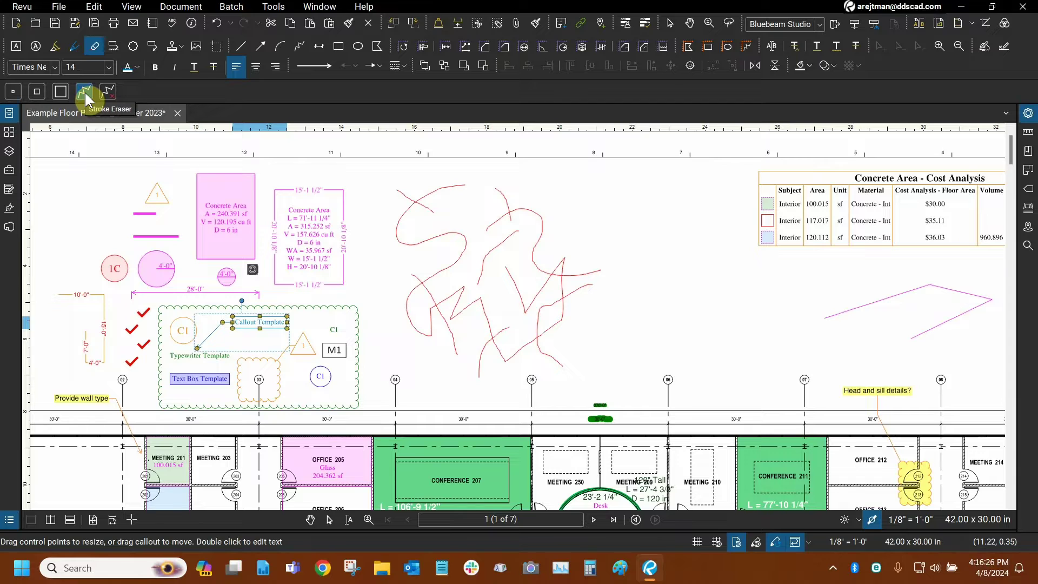
{"action": "left_click", "coordinate": [9, 92]}
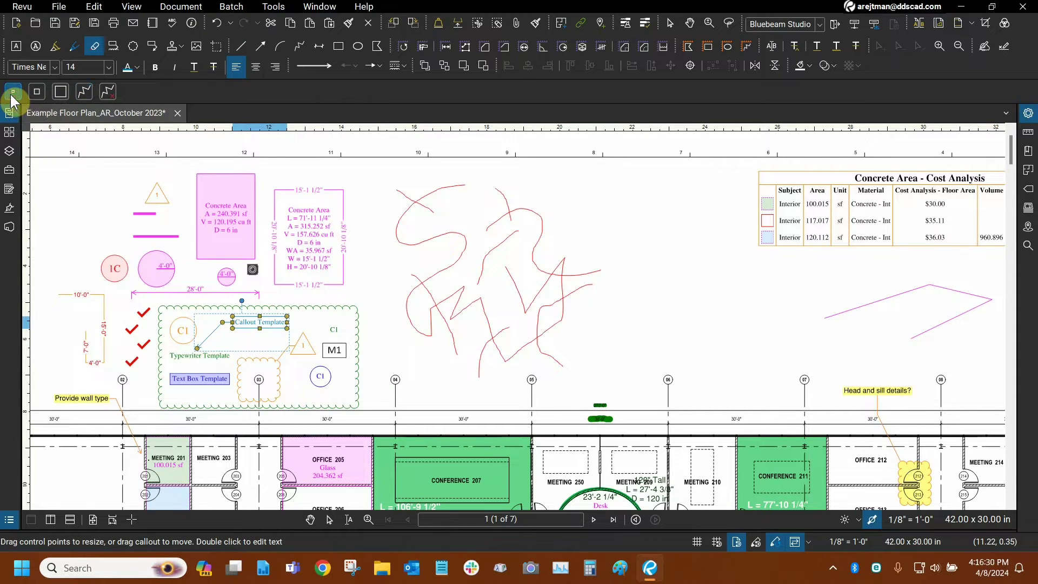
Erase small gaps, a section and a leftover dot from the red strokes with the small eraser.
{"action": "scroll", "coordinate": [517, 246], "scroll_direction": "up", "scroll_amount": 1}
{"action": "scroll", "coordinate": [516, 246], "scroll_direction": "up", "scroll_amount": 4}
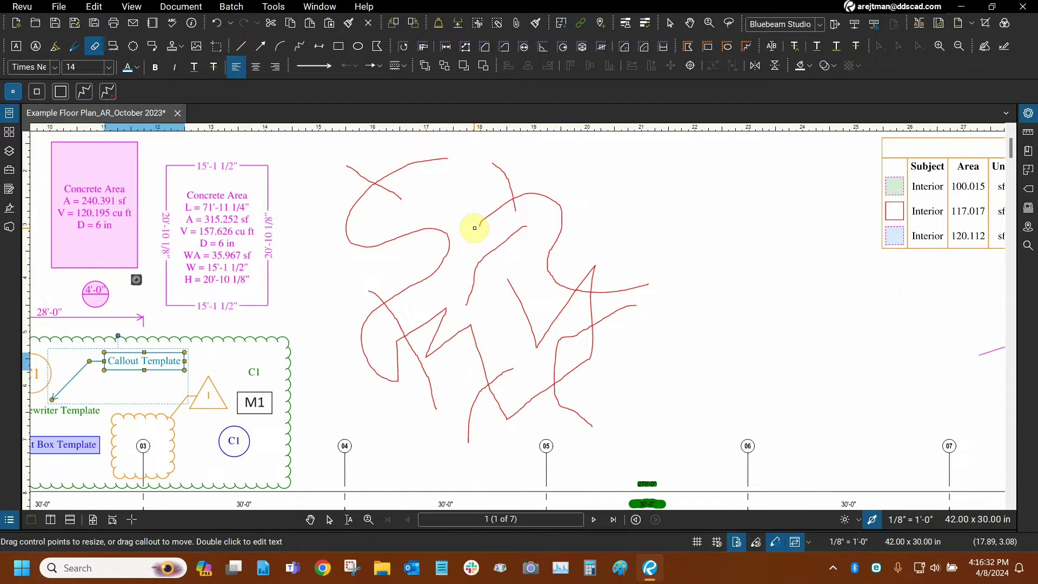
{"action": "left_click", "coordinate": [409, 237]}
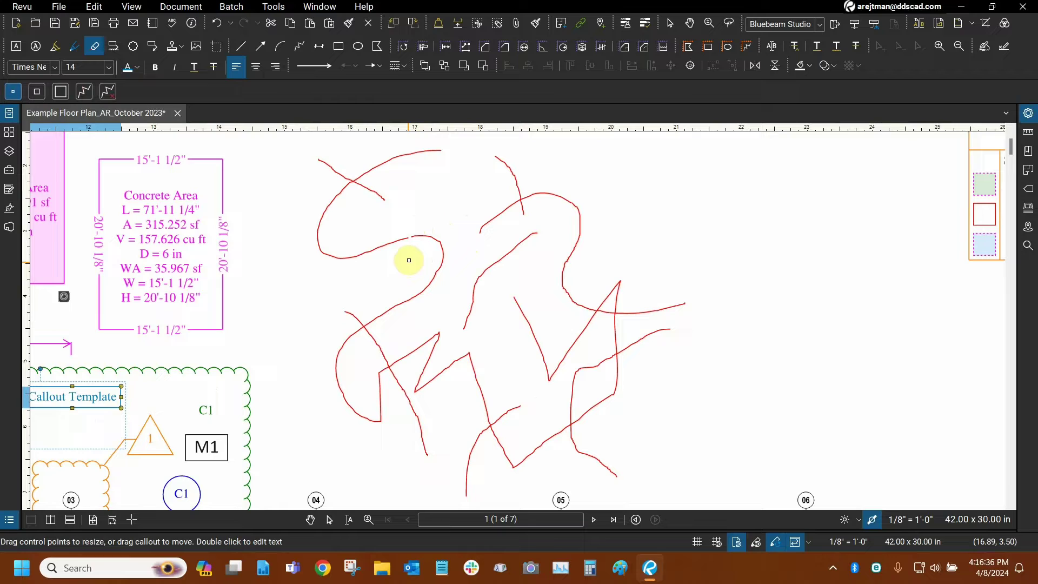
{"action": "left_click", "coordinate": [431, 237]}
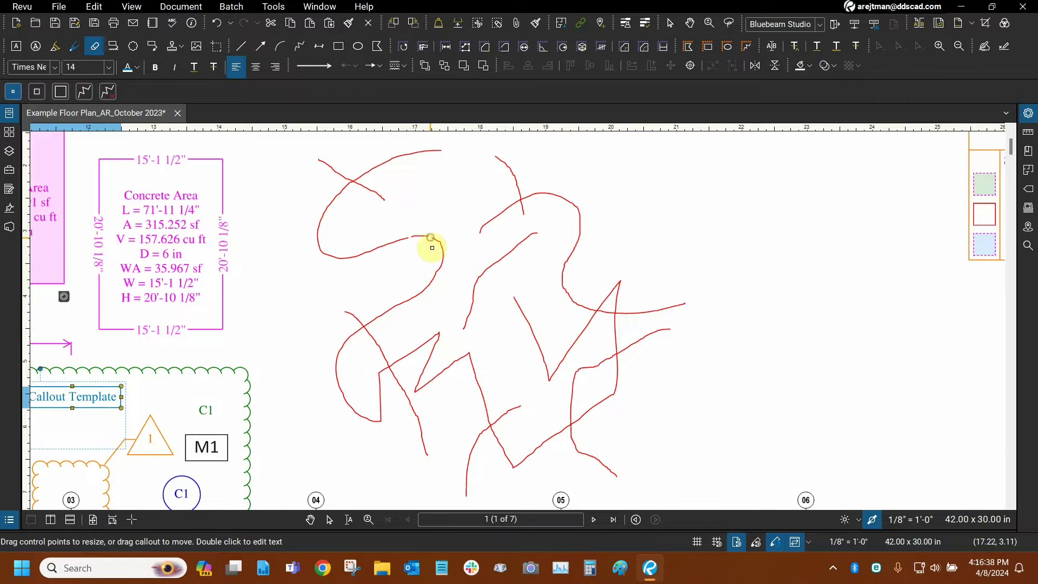
{"action": "left_click", "coordinate": [390, 244]}
{"action": "mouse_move", "coordinate": [373, 251]}
{"action": "left_mouse_down"}
{"action": "mouse_move", "coordinate": [328, 256]}
{"action": "mouse_move", "coordinate": [352, 258]}
{"action": "mouse_move", "coordinate": [317, 225]}
{"action": "mouse_move", "coordinate": [343, 234]}
{"action": "mouse_move", "coordinate": [313, 203]}
{"action": "mouse_move", "coordinate": [352, 208]}
{"action": "mouse_move", "coordinate": [322, 202]}
{"action": "mouse_move", "coordinate": [313, 222]}
{"action": "mouse_move", "coordinate": [327, 233]}
{"action": "left_mouse_up"}
{"action": "scroll", "coordinate": [319, 211], "scroll_direction": "up", "scroll_amount": 5}
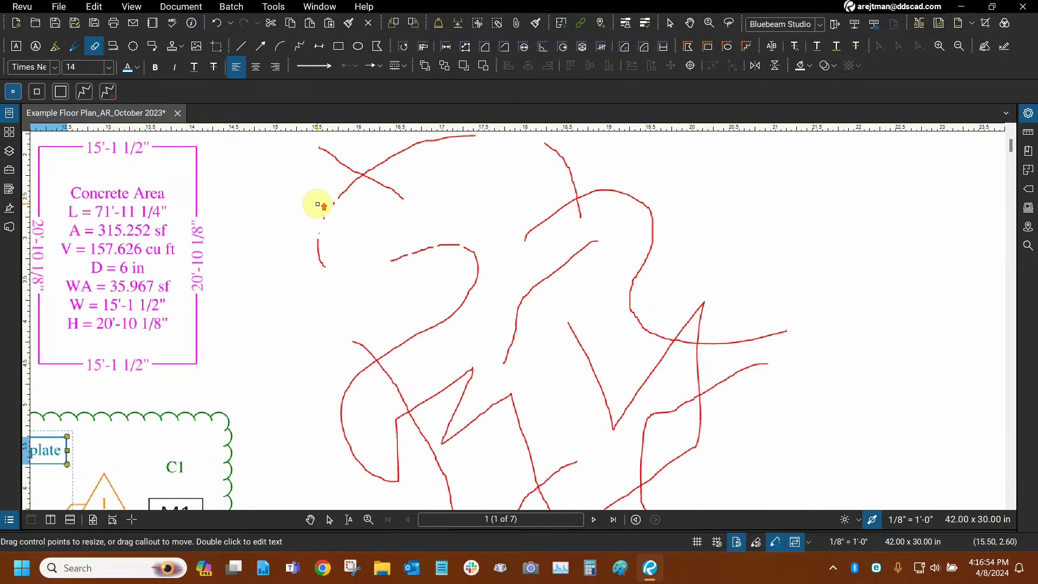
{"action": "scroll", "coordinate": [334, 189], "scroll_direction": "up", "scroll_amount": 2}
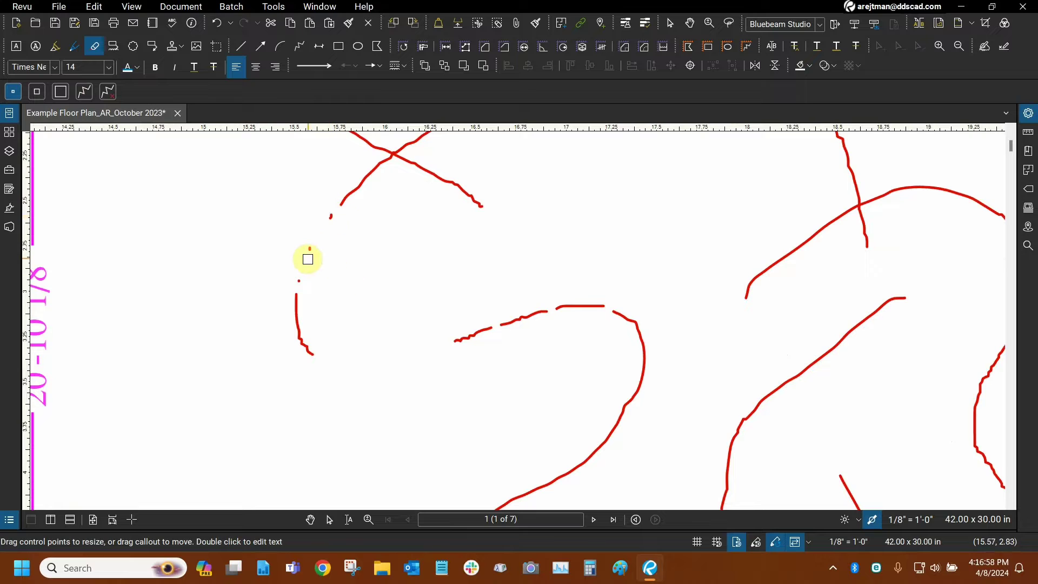
{"action": "left_click_drag", "start_coordinate": [297, 278], "coordinate": [327, 218]}
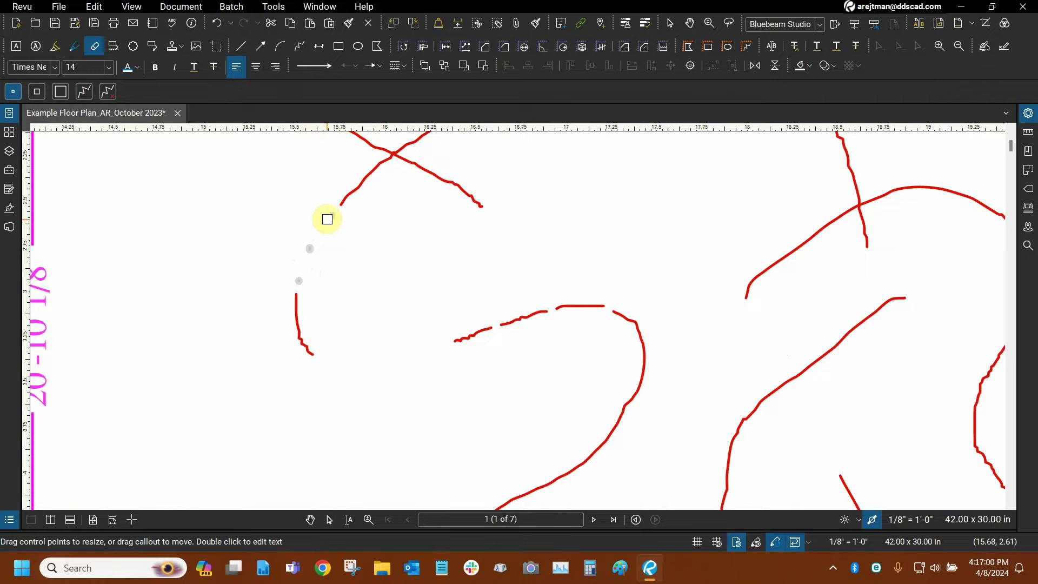
{"action": "scroll", "coordinate": [344, 265], "scroll_direction": "down", "scroll_amount": 5}
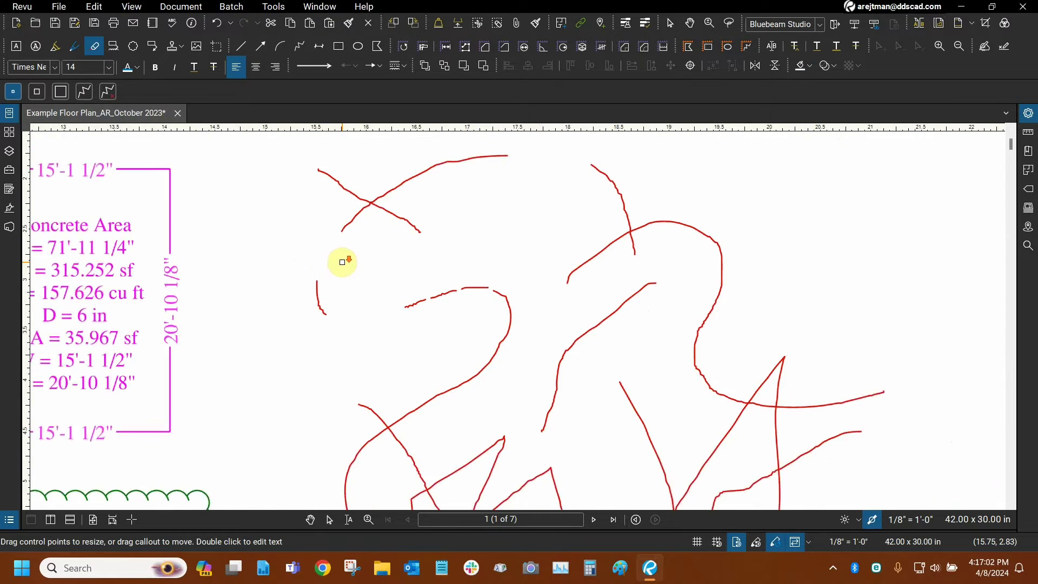
{"action": "left_click_drag", "start_coordinate": [357, 232], "coordinate": [356, 217]}
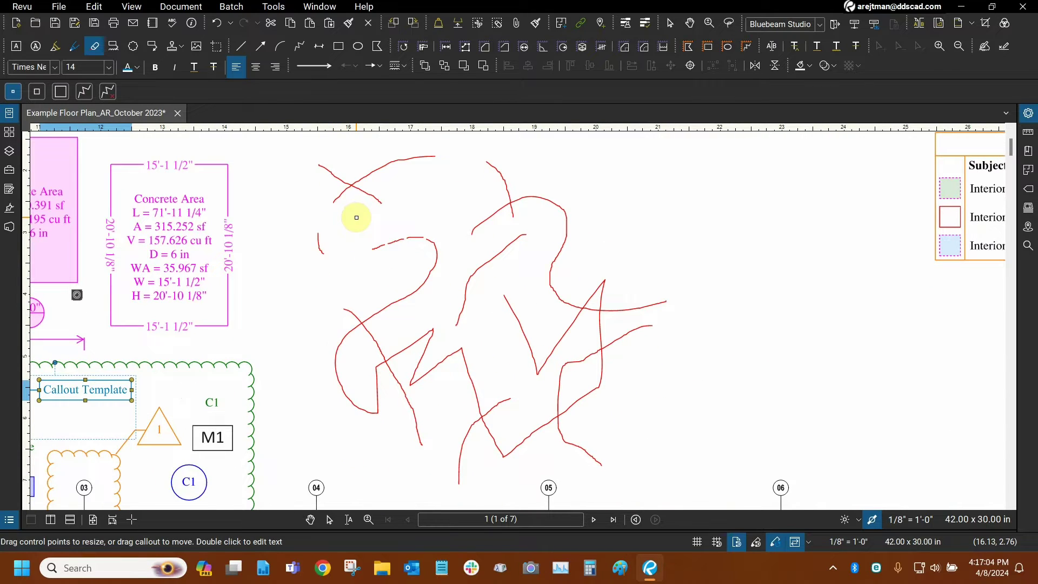
Erase more pieces of the red strokes using the next larger and square eraser sizes.
{"action": "left_click", "coordinate": [38, 93]}
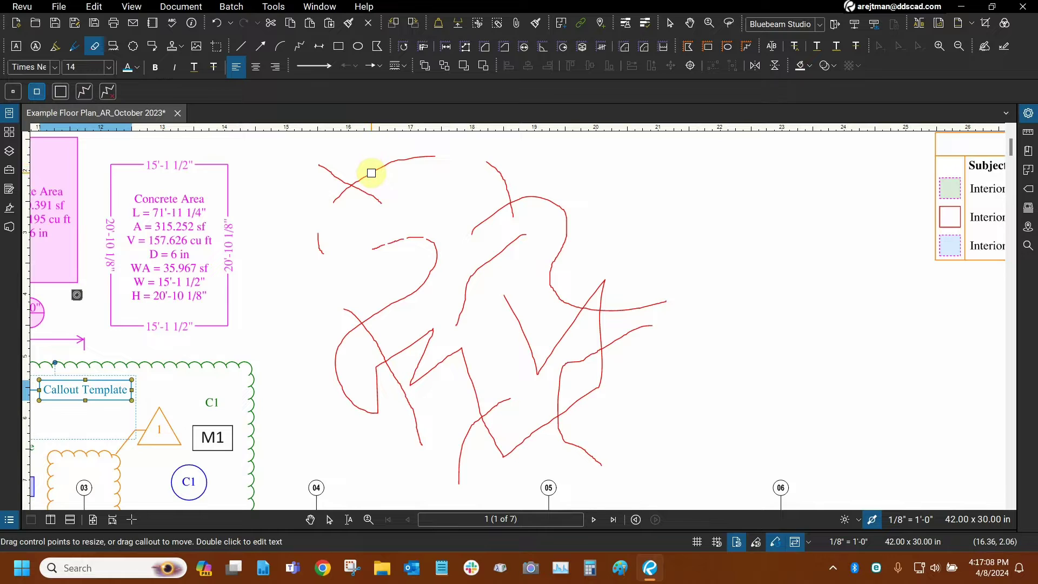
{"action": "mouse_move", "coordinate": [321, 225]}
{"action": "left_mouse_down"}
{"action": "mouse_move", "coordinate": [318, 252]}
{"action": "mouse_move", "coordinate": [431, 236]}
{"action": "mouse_move", "coordinate": [435, 255]}
{"action": "mouse_move", "coordinate": [418, 291]}
{"action": "left_mouse_up"}
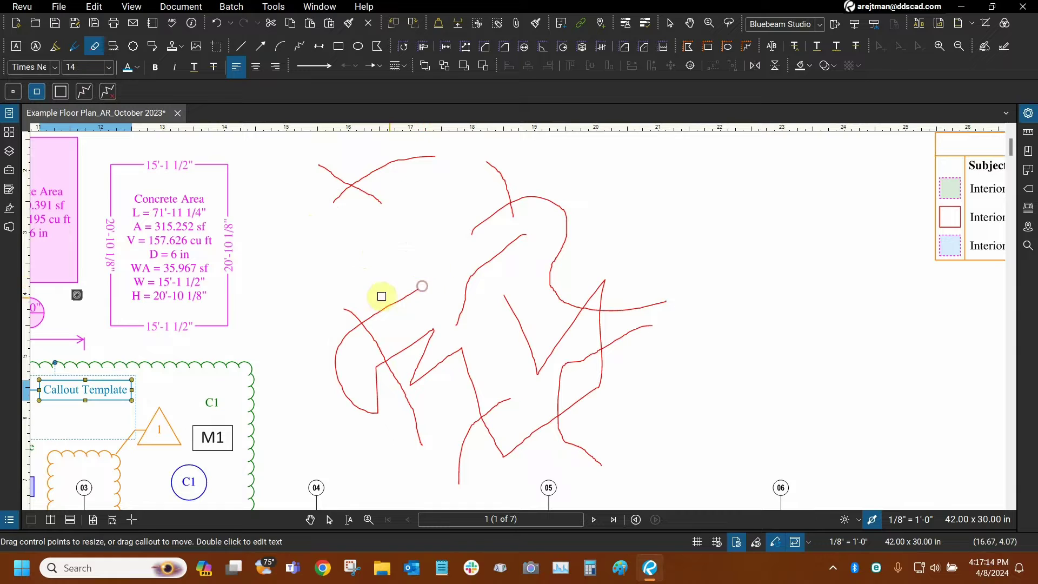
{"action": "left_click", "coordinate": [61, 91]}
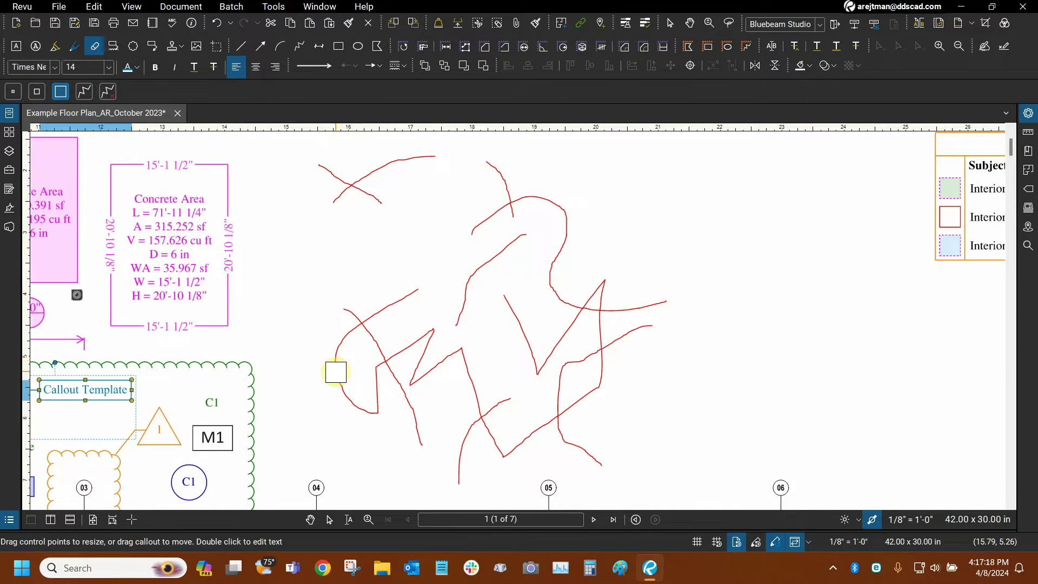
{"action": "left_click", "coordinate": [336, 371]}
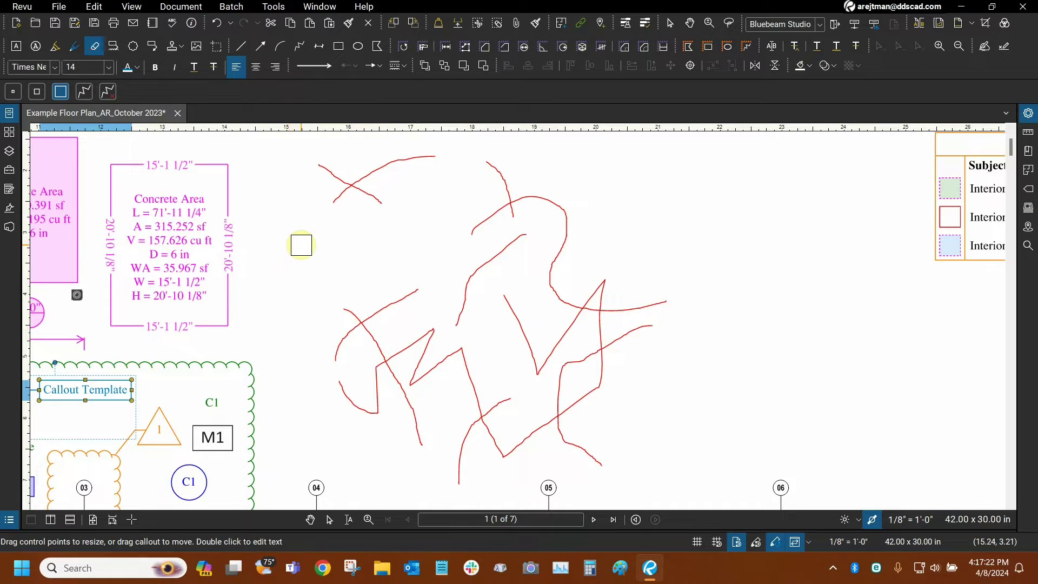
Select Stroke Eraser mode and undo back to an earlier Erase entry in the history.
{"action": "left_click", "coordinate": [83, 93]}
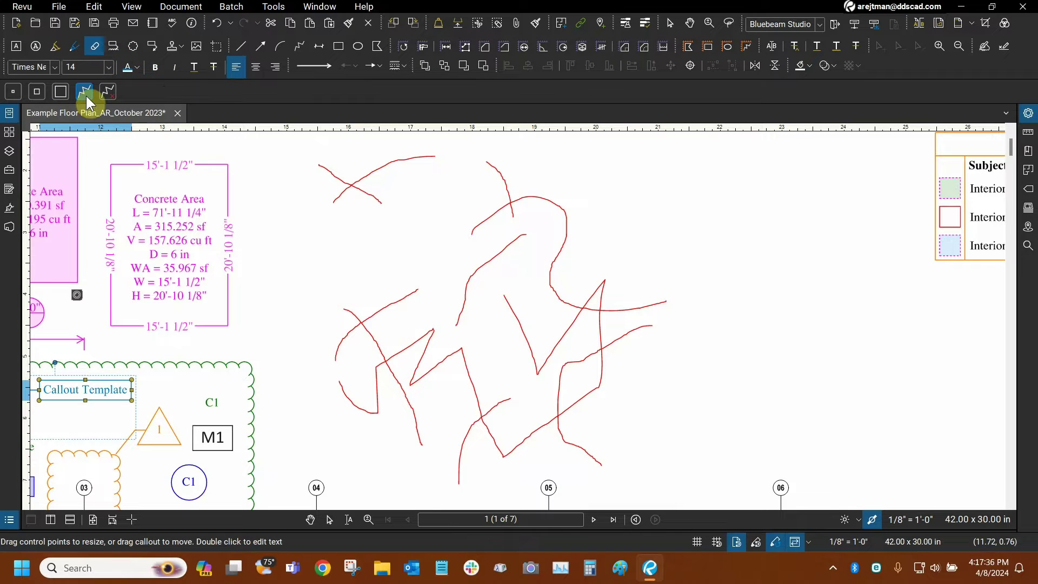
{"action": "left_click", "coordinate": [231, 24]}
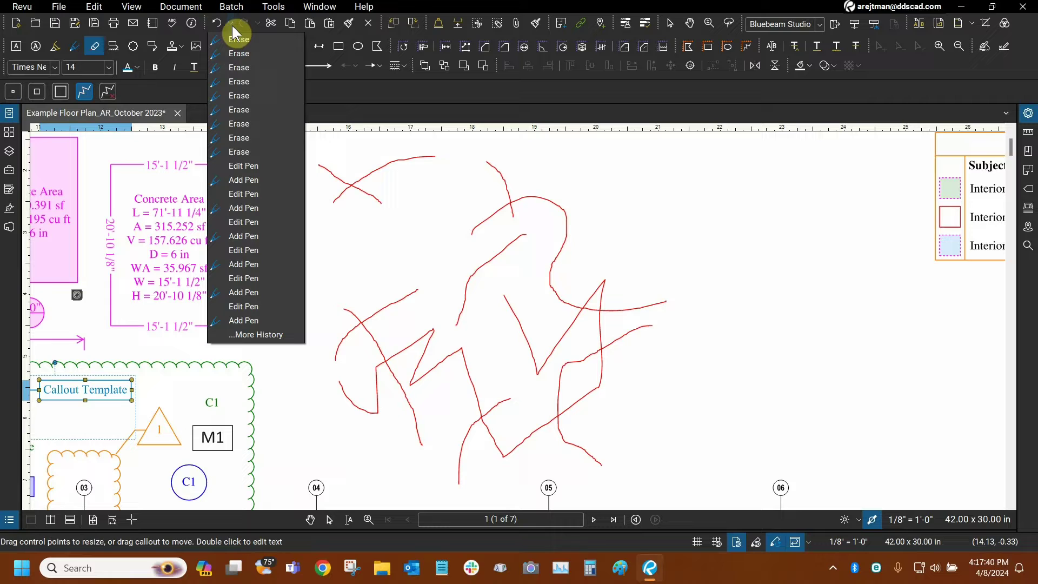
{"action": "left_click", "coordinate": [239, 153]}
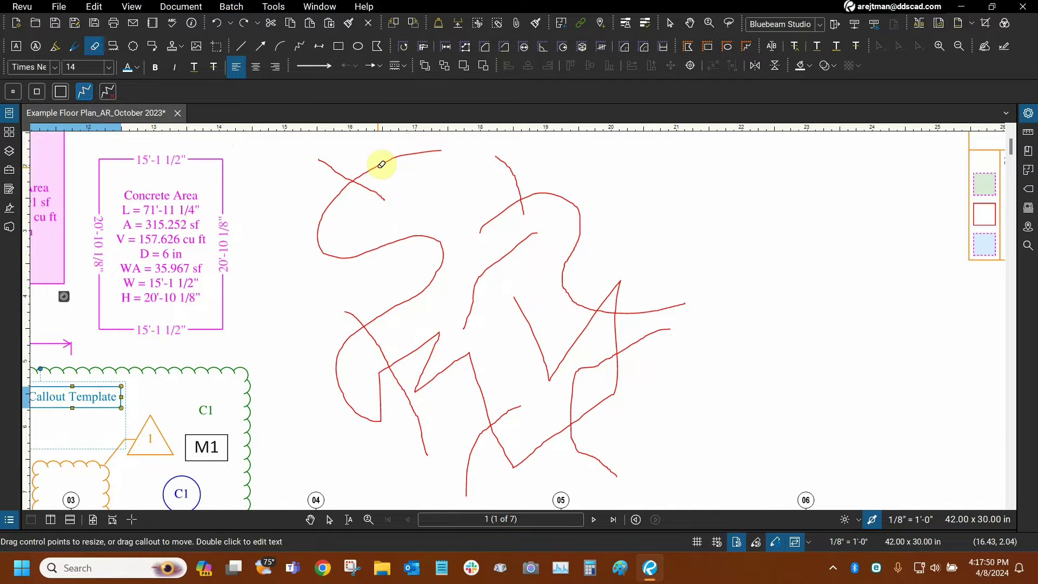
Erase the long red stroke, restore it with Undo, then erase the large S-shaped scribble.
{"action": "scroll", "coordinate": [382, 164], "scroll_direction": "down", "scroll_amount": 5}
{"action": "scroll", "coordinate": [389, 167], "scroll_direction": "up", "scroll_amount": 4}
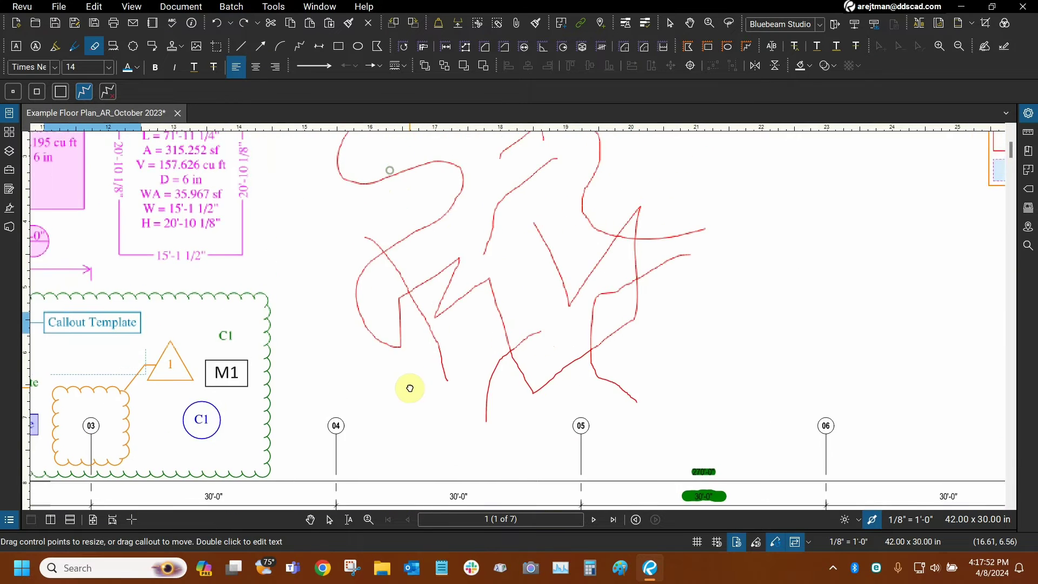
{"action": "scroll", "coordinate": [379, 340], "scroll_direction": "up", "scroll_amount": 3}
{"action": "scroll", "coordinate": [387, 342], "scroll_direction": "down", "scroll_amount": 2}
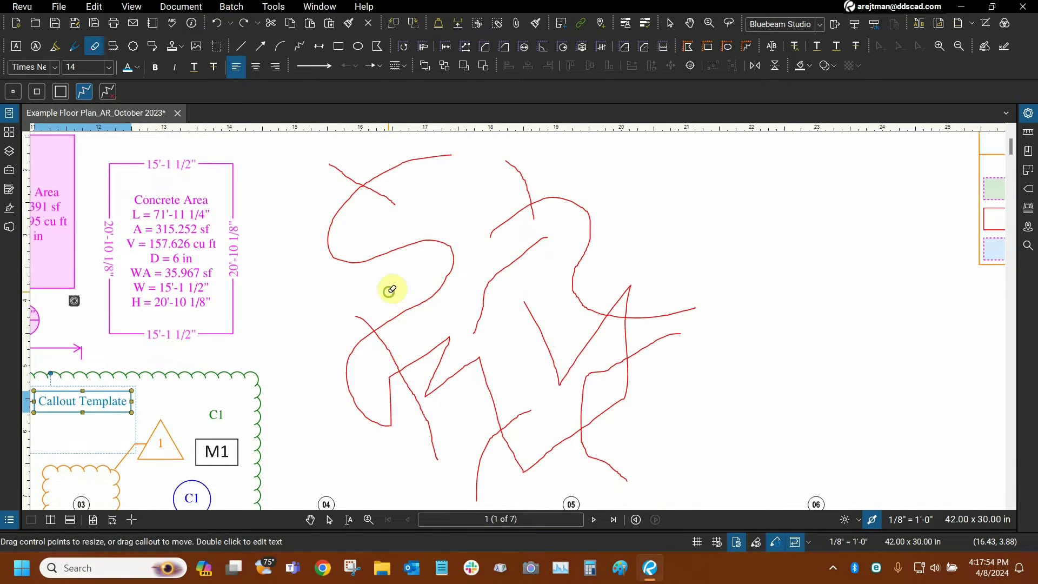
{"action": "scroll", "coordinate": [389, 274], "scroll_direction": "down", "scroll_amount": 1}
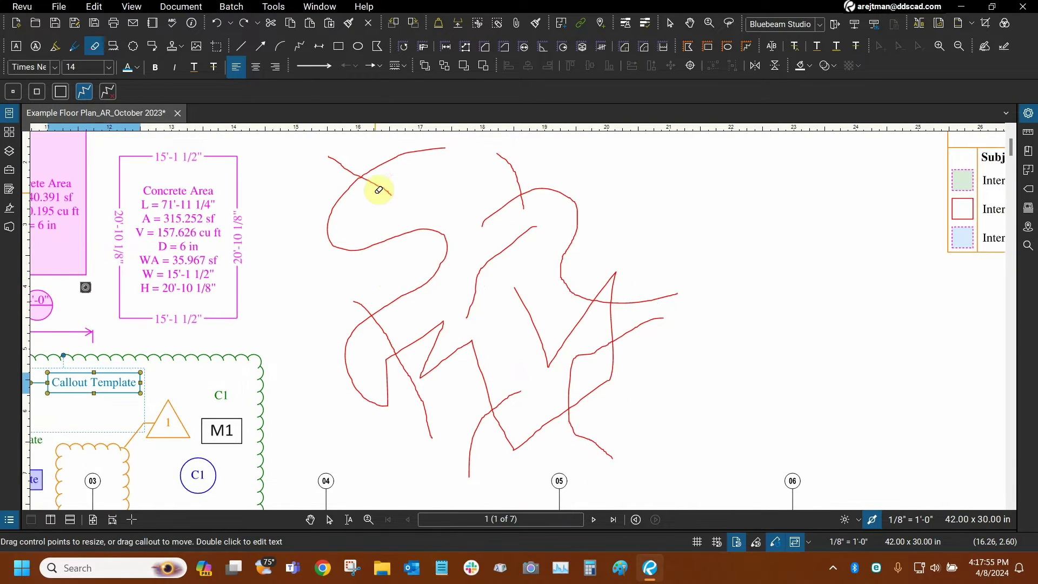
{"action": "left_click", "coordinate": [390, 159]}
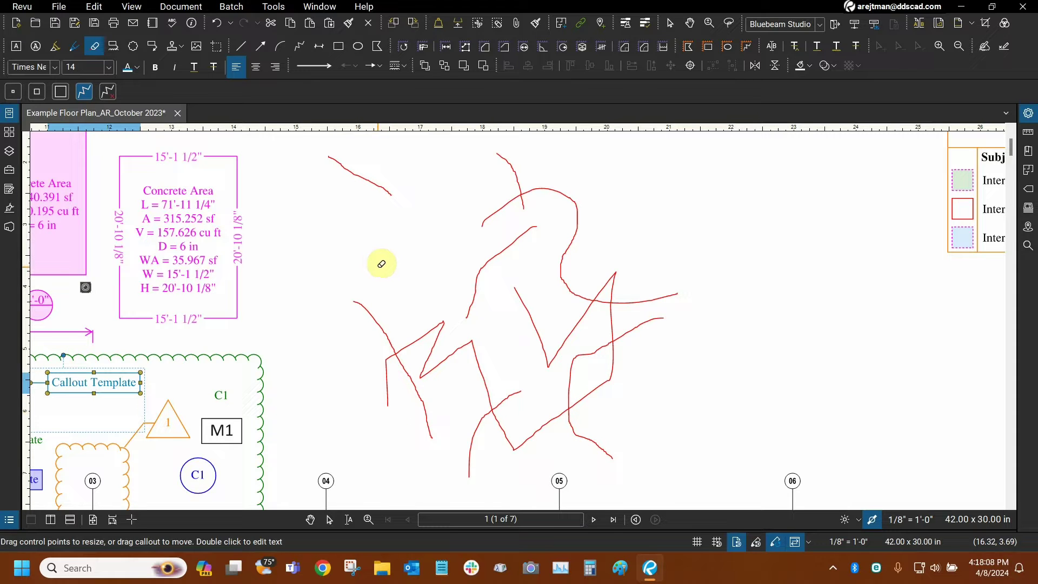
{"action": "left_click", "coordinate": [219, 25]}
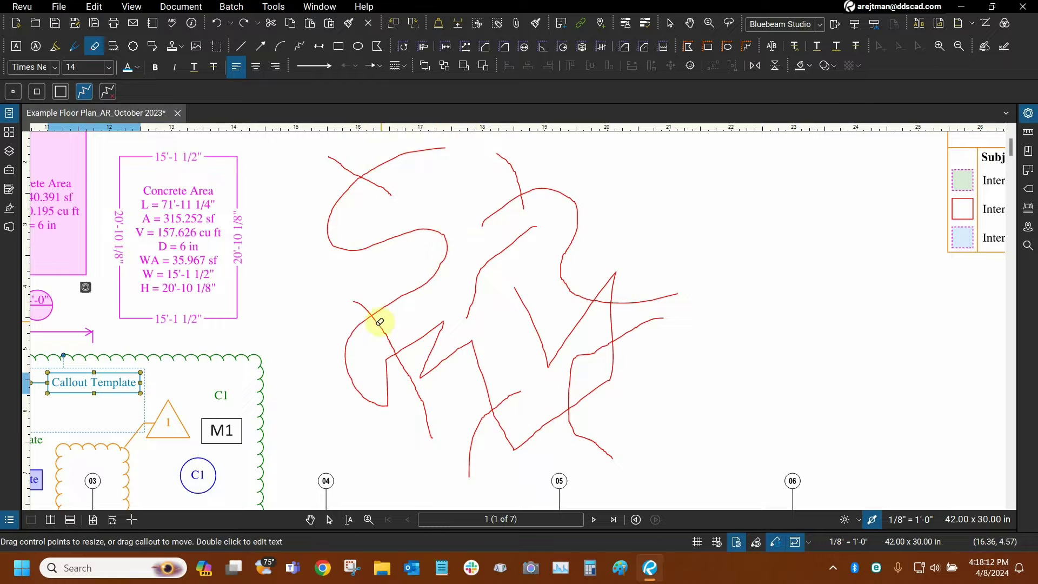
{"action": "left_click", "coordinate": [360, 394]}
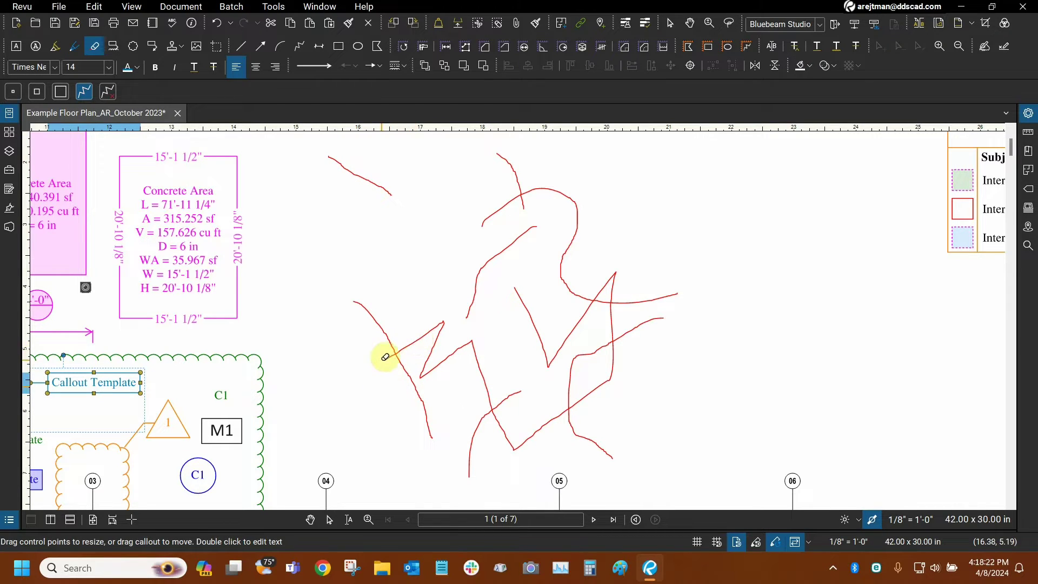
Erase a scribble segment and the long diagonal stroke, then restore the diagonal with Undo.
{"action": "scroll", "coordinate": [419, 340], "scroll_direction": "up", "scroll_amount": 1}
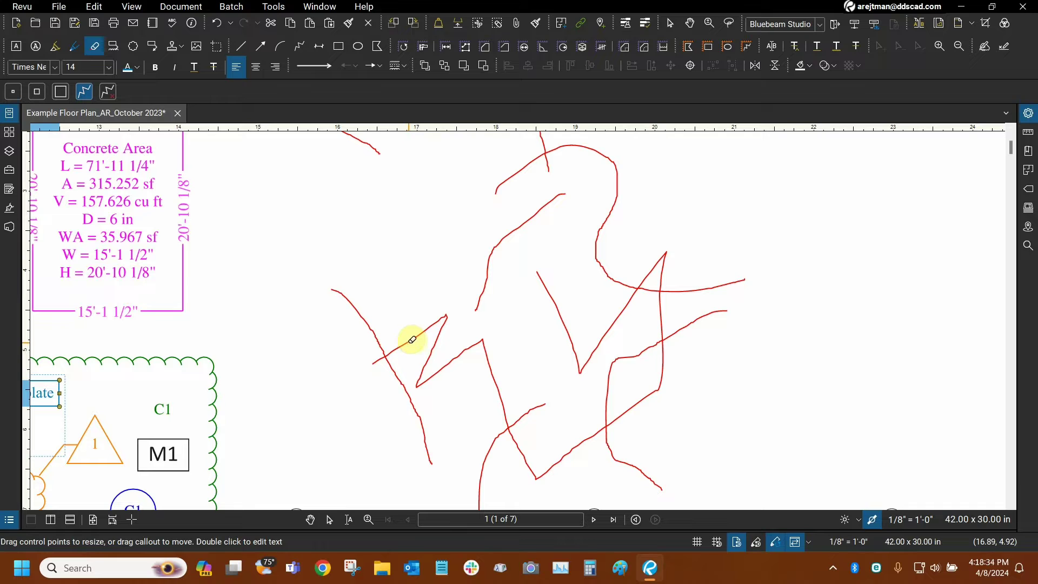
{"action": "scroll", "coordinate": [412, 339], "scroll_direction": "up", "scroll_amount": 5}
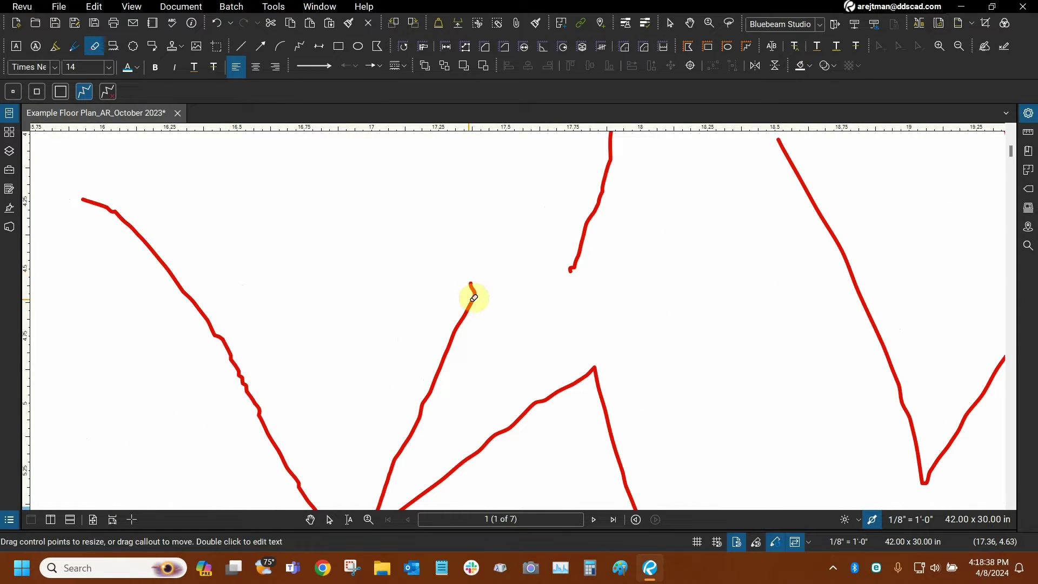
{"action": "scroll", "coordinate": [476, 283], "scroll_direction": "down", "scroll_amount": 1}
{"action": "scroll", "coordinate": [474, 287], "scroll_direction": "down", "scroll_amount": 1}
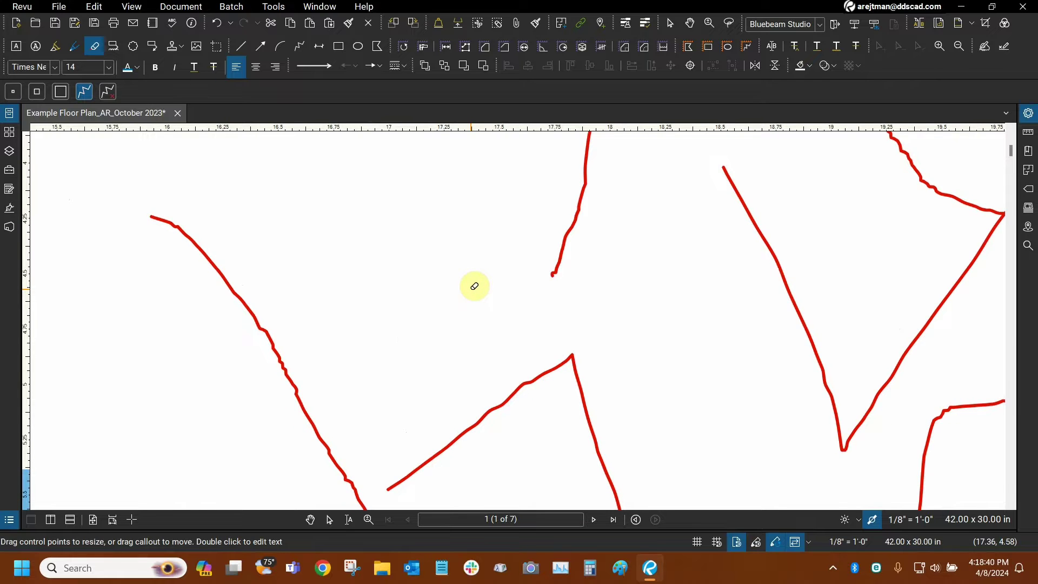
{"action": "scroll", "coordinate": [473, 287], "scroll_direction": "down", "scroll_amount": 1}
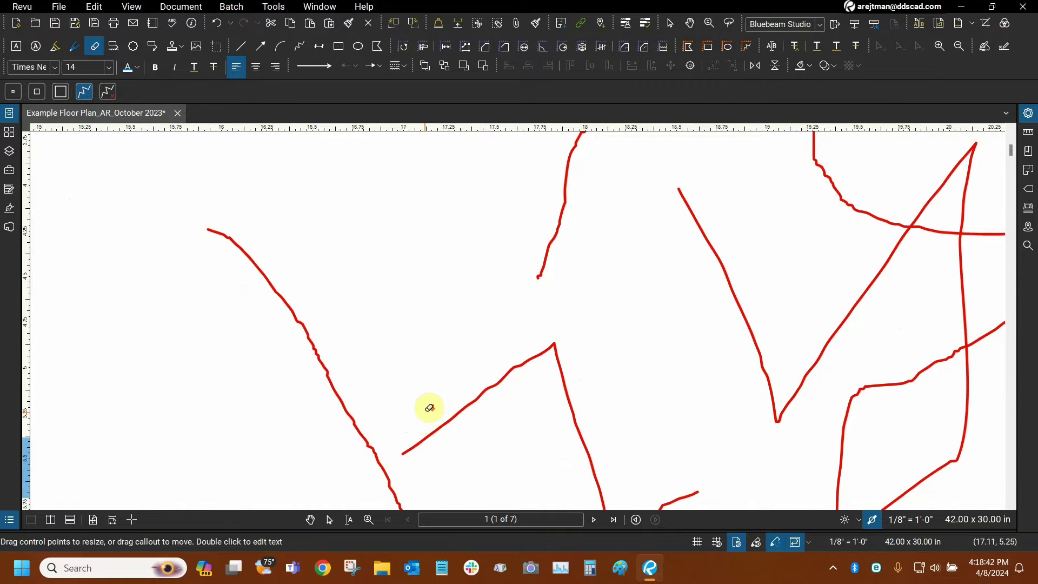
{"action": "scroll", "coordinate": [445, 383], "scroll_direction": "down", "scroll_amount": 5}
{"action": "scroll", "coordinate": [466, 300], "scroll_direction": "down", "scroll_amount": 1}
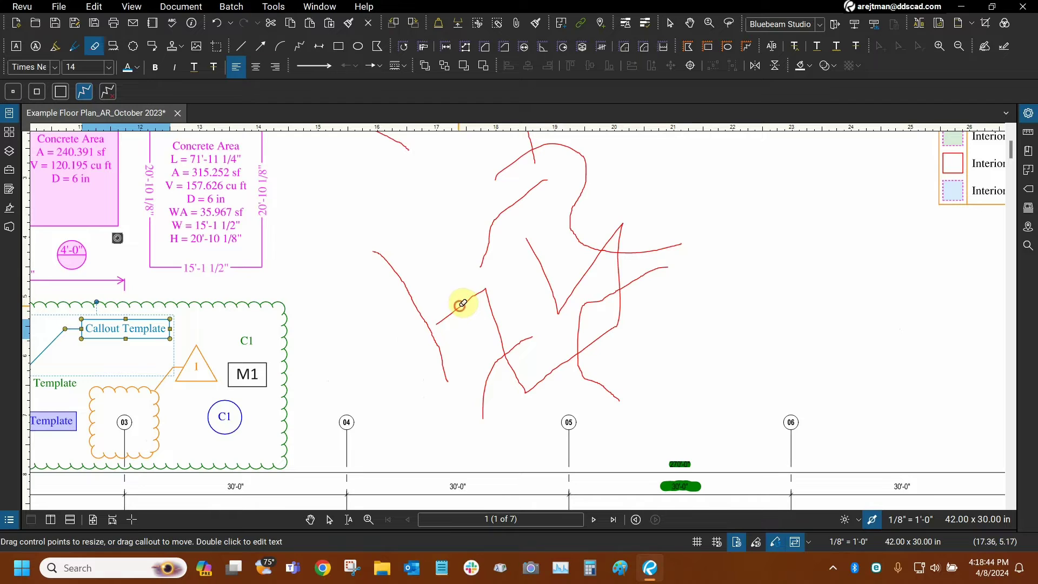
{"action": "left_click", "coordinate": [494, 309]}
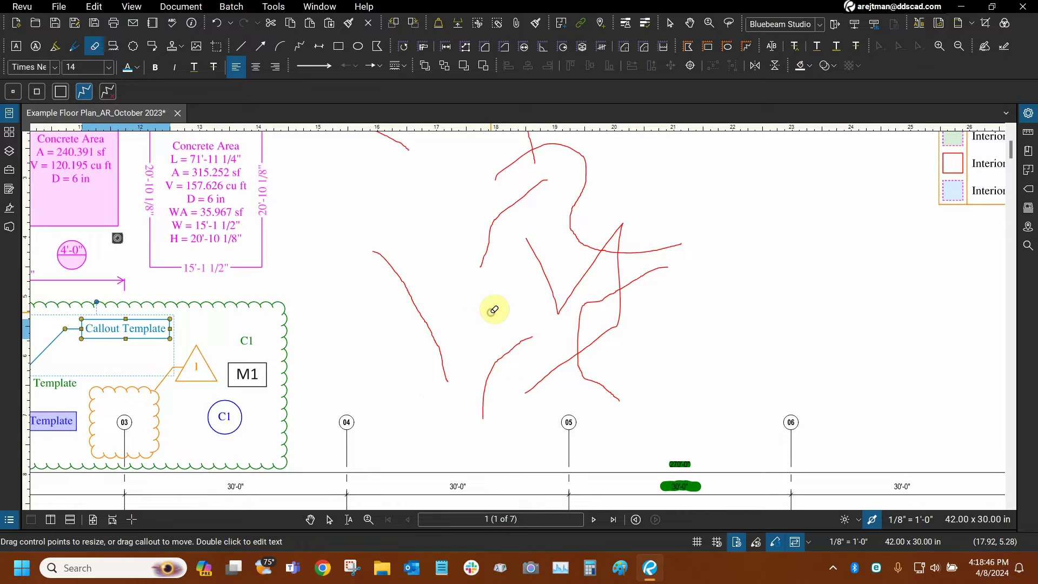
{"action": "left_click", "coordinate": [552, 369]}
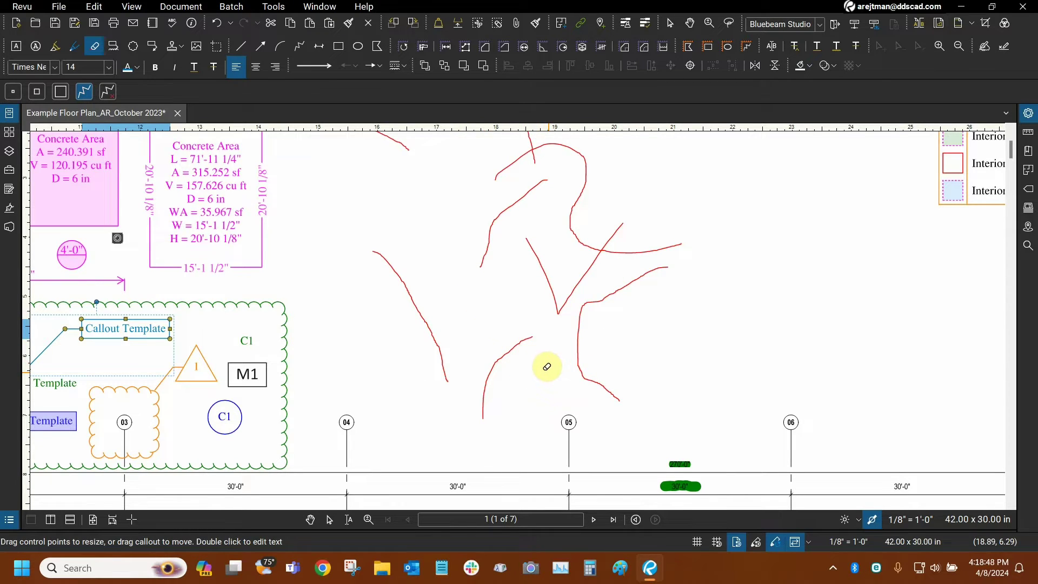
{"action": "left_click", "coordinate": [217, 23]}
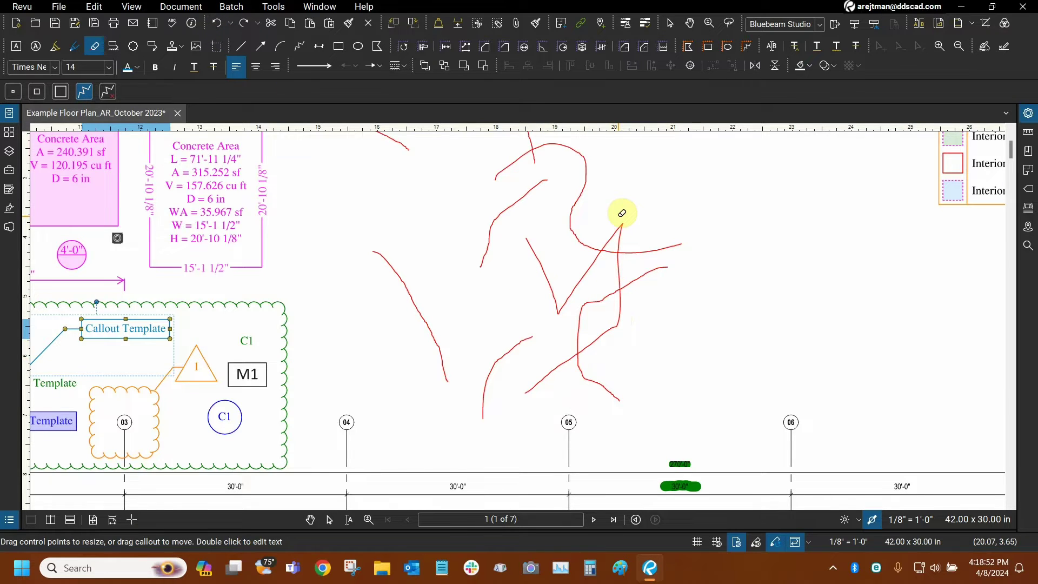
Erase the red stroke near the centre and another scribble segment.
{"action": "scroll", "coordinate": [627, 329], "scroll_direction": "up", "scroll_amount": 5}
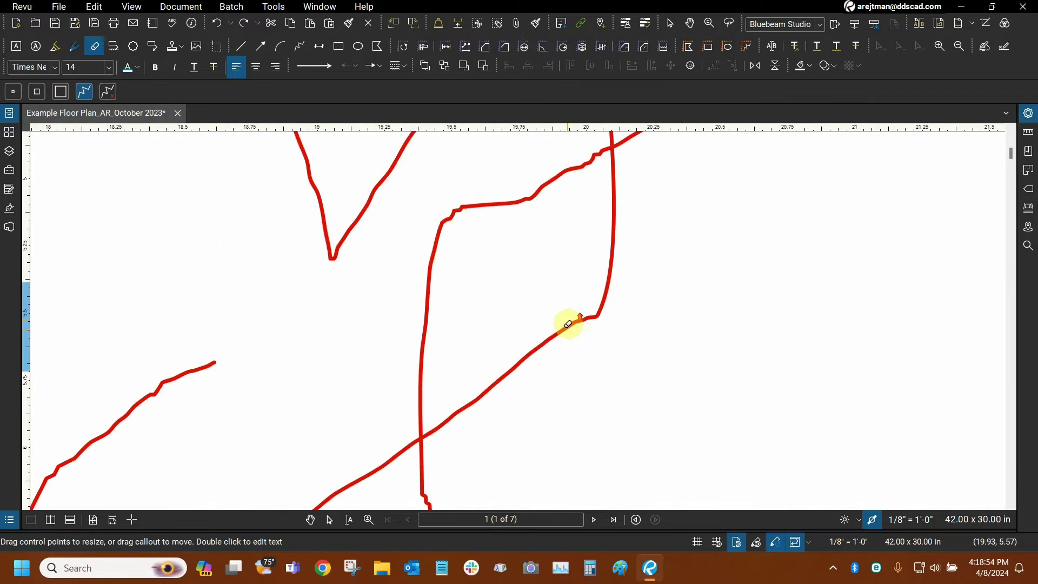
{"action": "scroll", "coordinate": [622, 268], "scroll_direction": "down", "scroll_amount": 3}
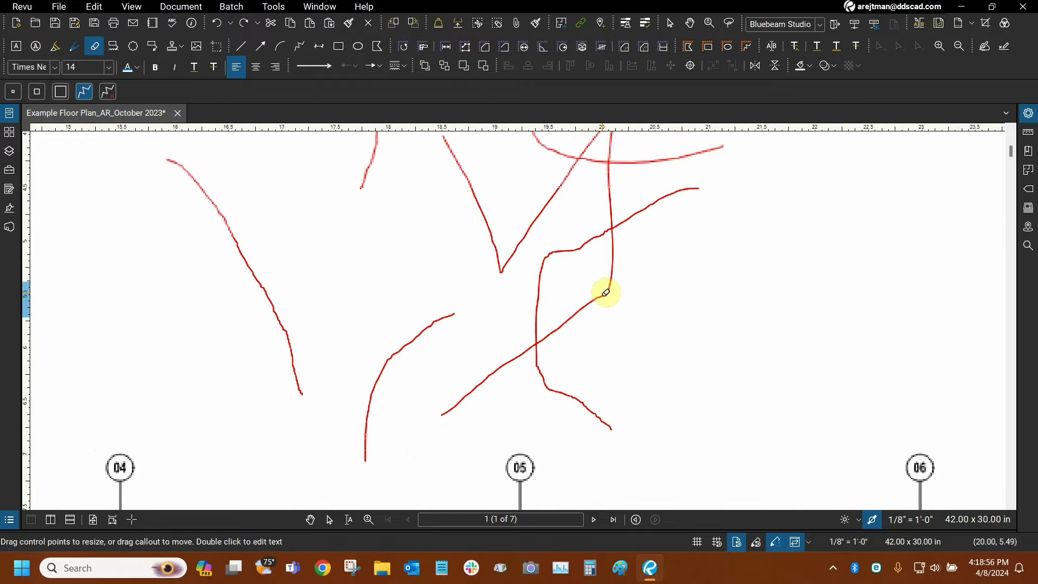
{"action": "left_click_drag", "start_coordinate": [611, 271], "coordinate": [603, 295]}
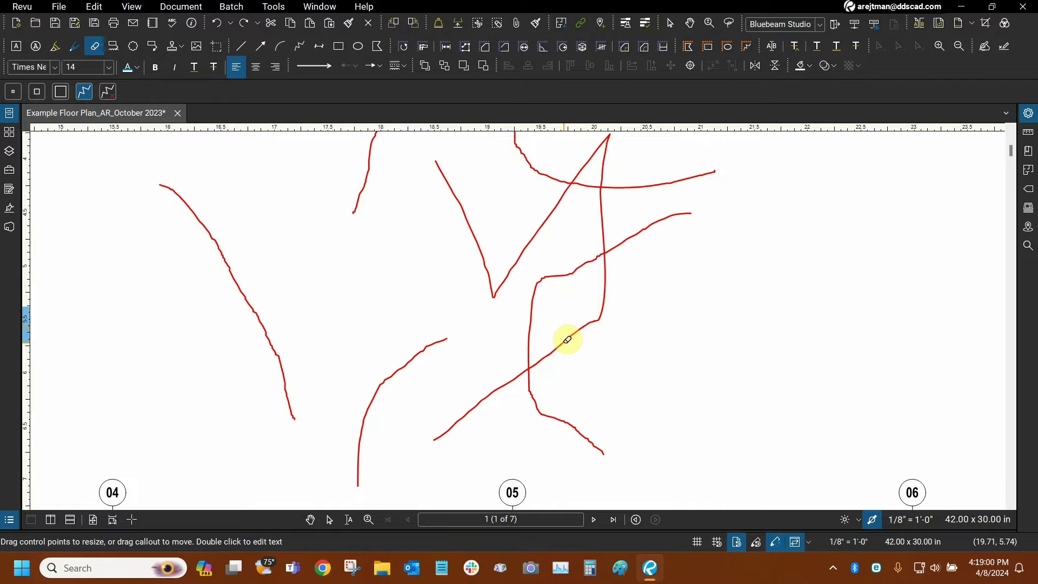
{"action": "scroll", "coordinate": [567, 338], "scroll_direction": "down", "scroll_amount": 1}
{"action": "left_click", "coordinate": [565, 341]}
{"action": "scroll", "coordinate": [567, 291], "scroll_direction": "down", "scroll_amount": 1}
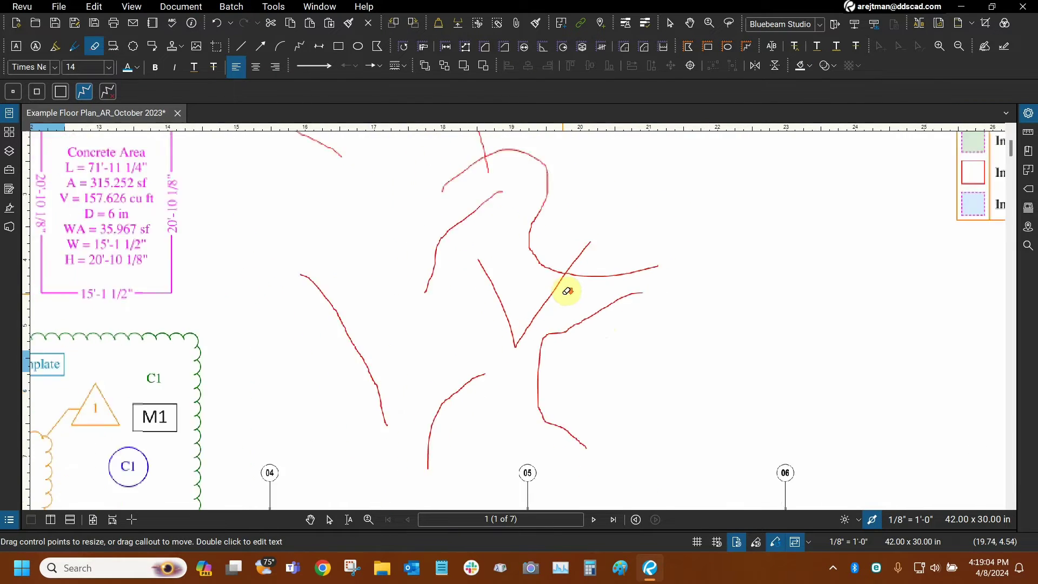
{"action": "scroll", "coordinate": [566, 291], "scroll_direction": "down", "scroll_amount": 1}
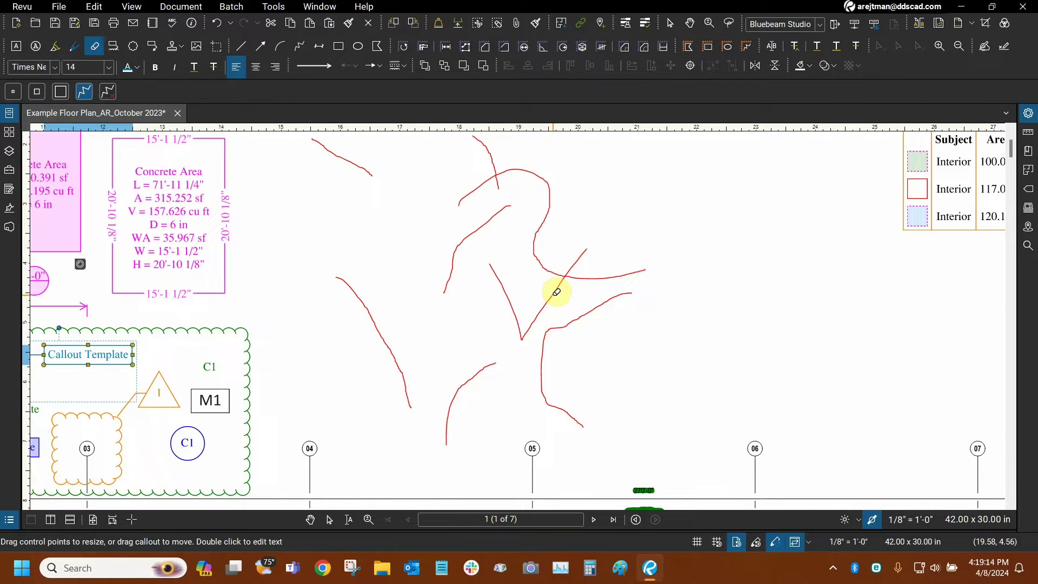
{"action": "left_click", "coordinate": [507, 293]}
{"action": "scroll", "coordinate": [610, 203], "scroll_direction": "down", "scroll_amount": 3}
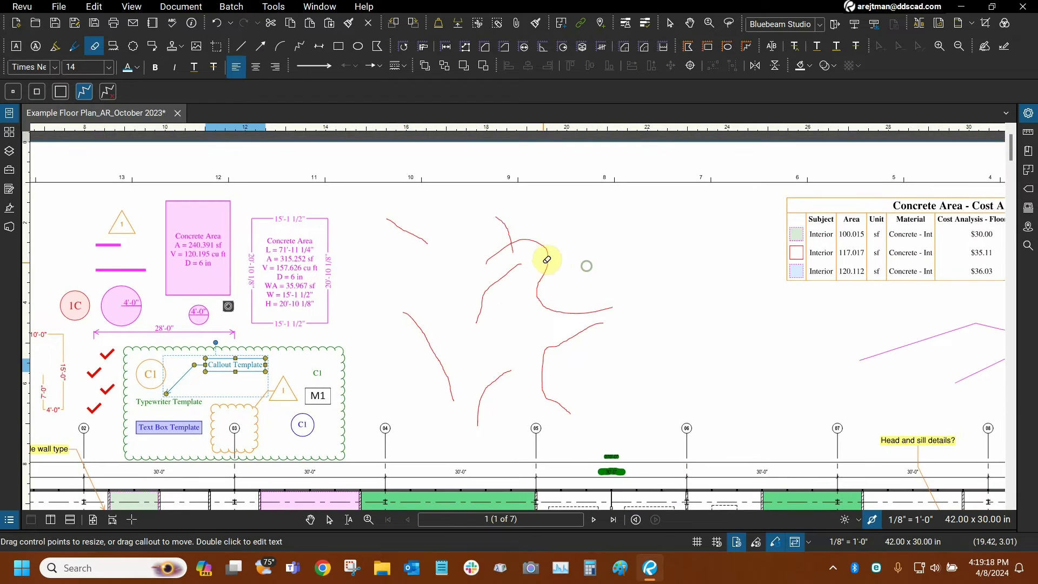
{"action": "scroll", "coordinate": [546, 260], "scroll_direction": "up", "scroll_amount": 2}
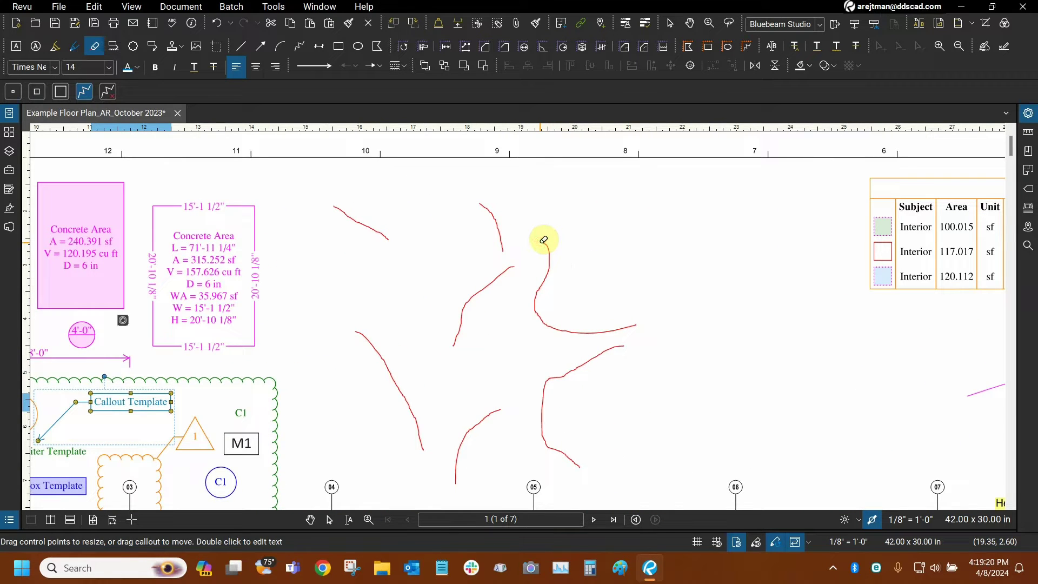
{"action": "scroll", "coordinate": [551, 234], "scroll_direction": "up", "scroll_amount": 1}
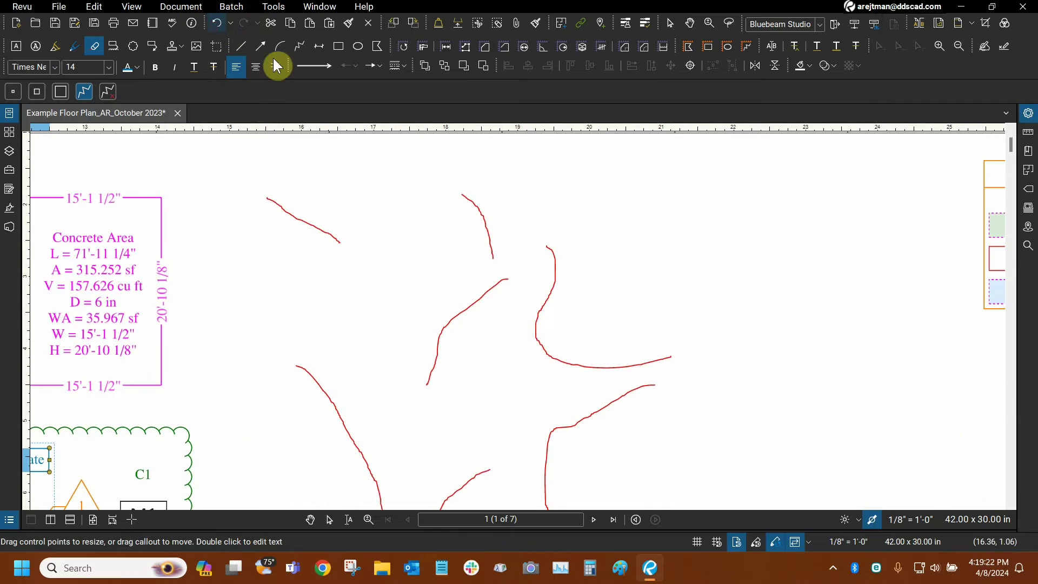
After undoing and re-erasing a curve, erase the long arcing red stroke over the scribble's top.
{"action": "key", "text": "ctrl+z"}
{"action": "scroll", "coordinate": [556, 241], "scroll_direction": "up", "scroll_amount": 2}
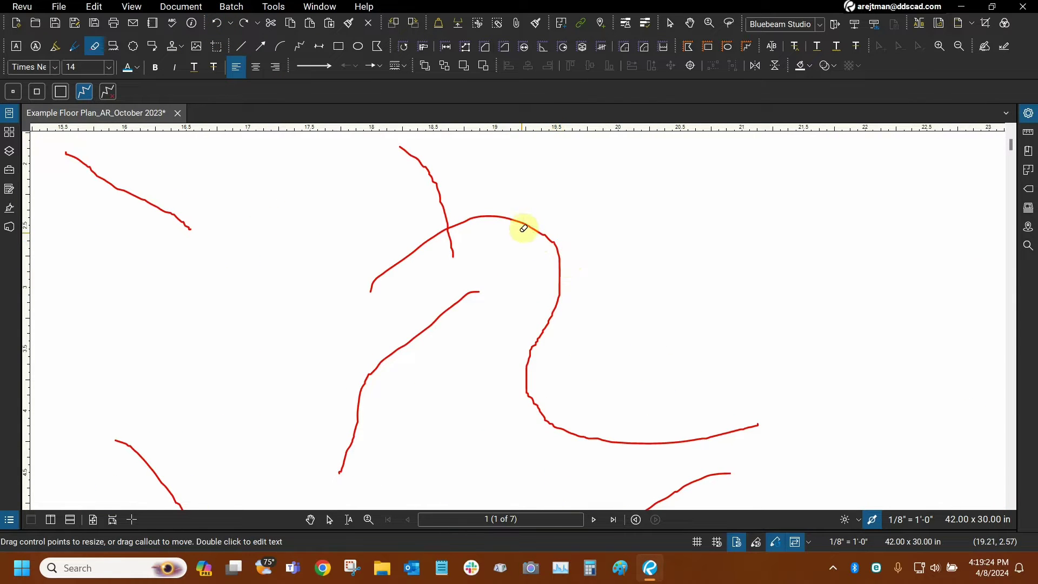
{"action": "left_click", "coordinate": [489, 215]}
{"action": "scroll", "coordinate": [547, 232], "scroll_direction": "up", "scroll_amount": 3}
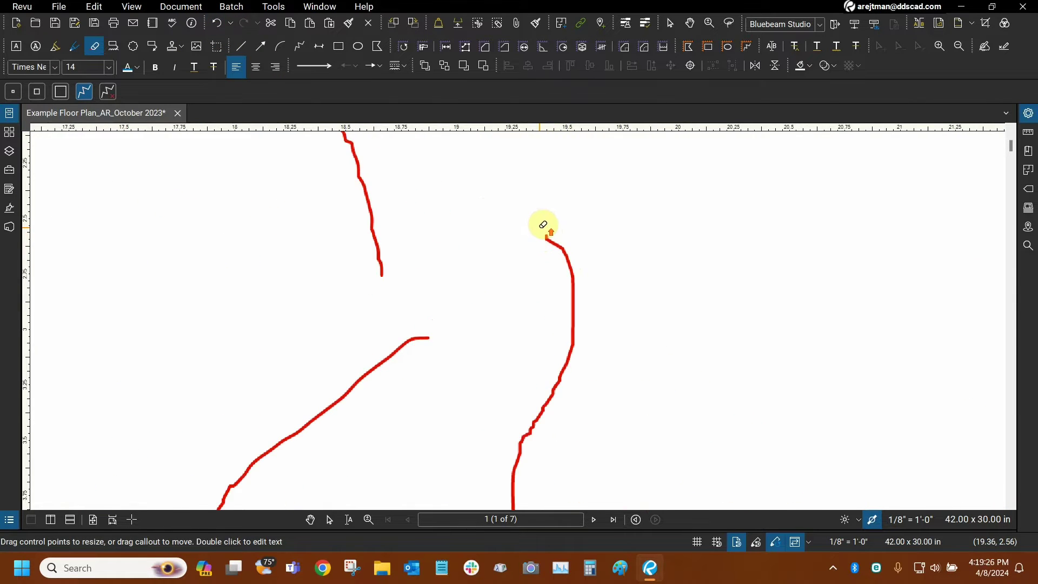
{"action": "left_click", "coordinate": [218, 25]}
{"action": "scroll", "coordinate": [552, 233], "scroll_direction": "up", "scroll_amount": 5}
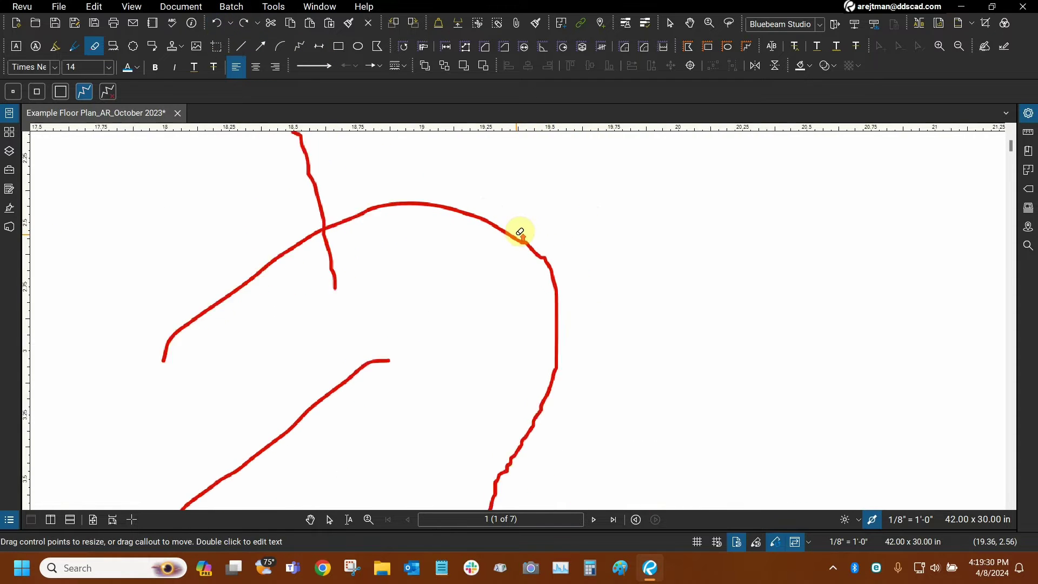
{"action": "scroll", "coordinate": [543, 222], "scroll_direction": "down", "scroll_amount": 3}
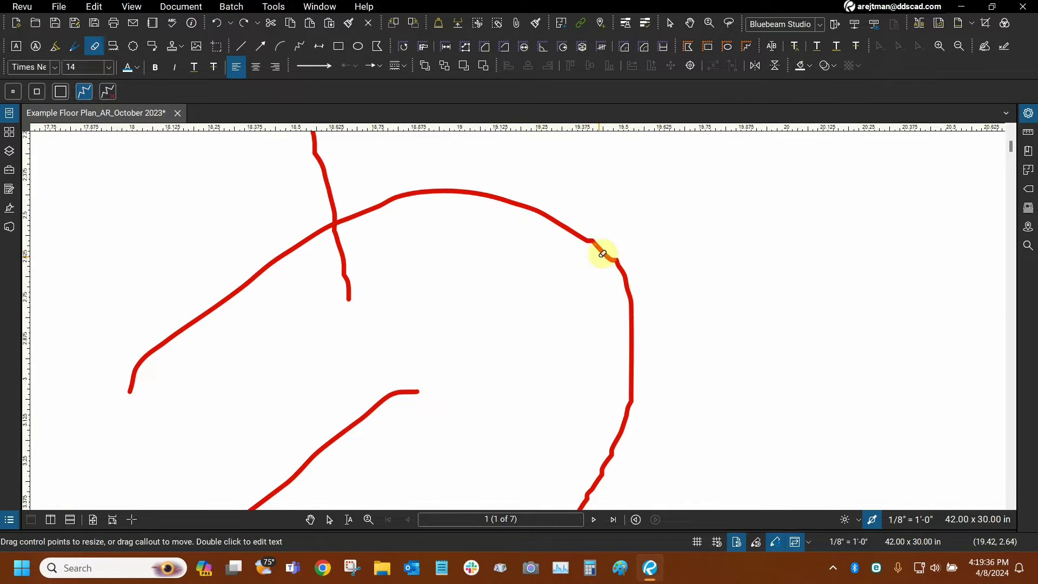
{"action": "scroll", "coordinate": [605, 248], "scroll_direction": "up", "scroll_amount": 1}
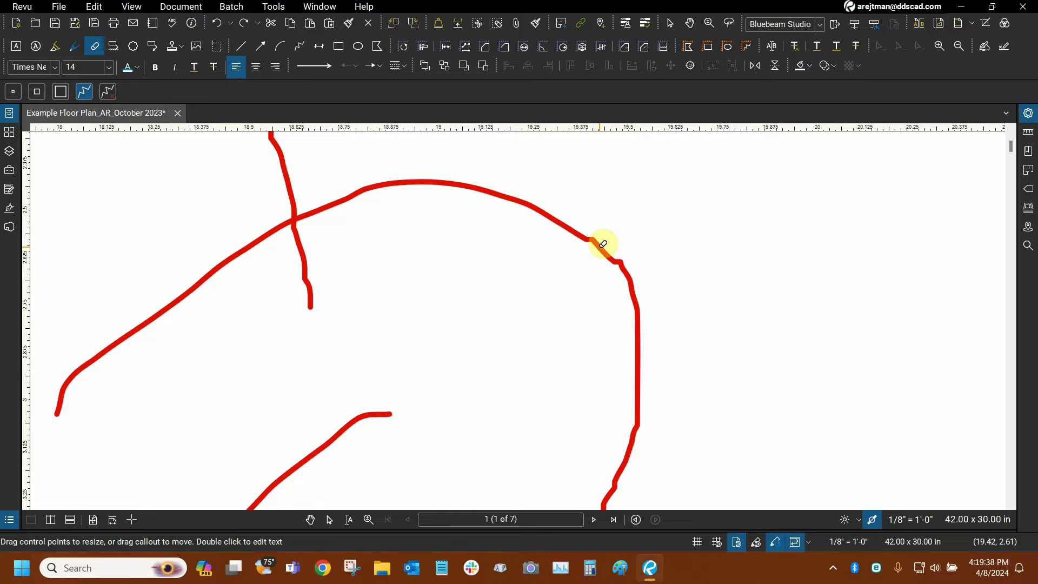
{"action": "left_click", "coordinate": [371, 187]}
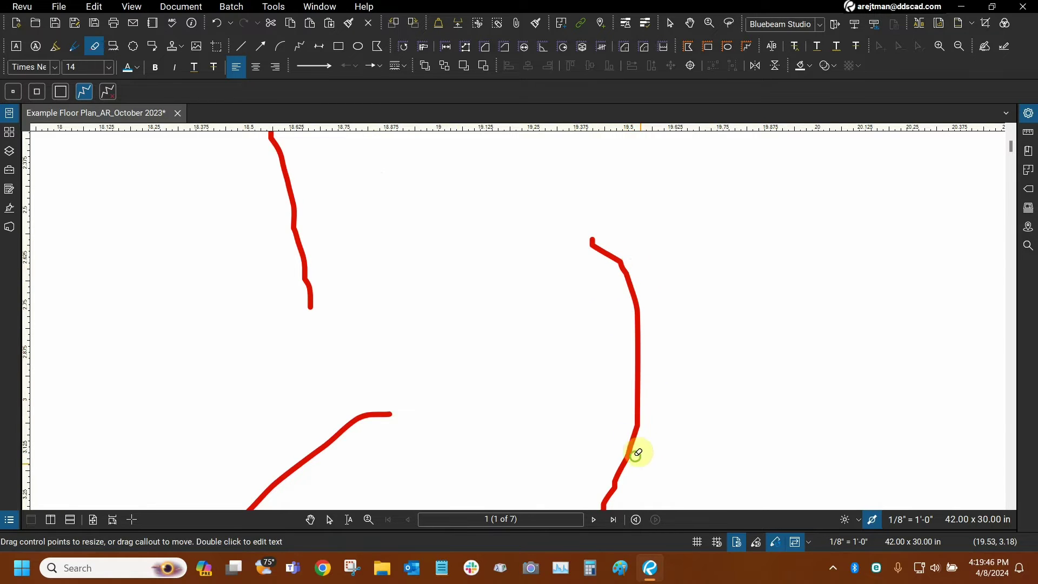
{"action": "scroll", "coordinate": [579, 340], "scroll_direction": "down", "scroll_amount": 5}
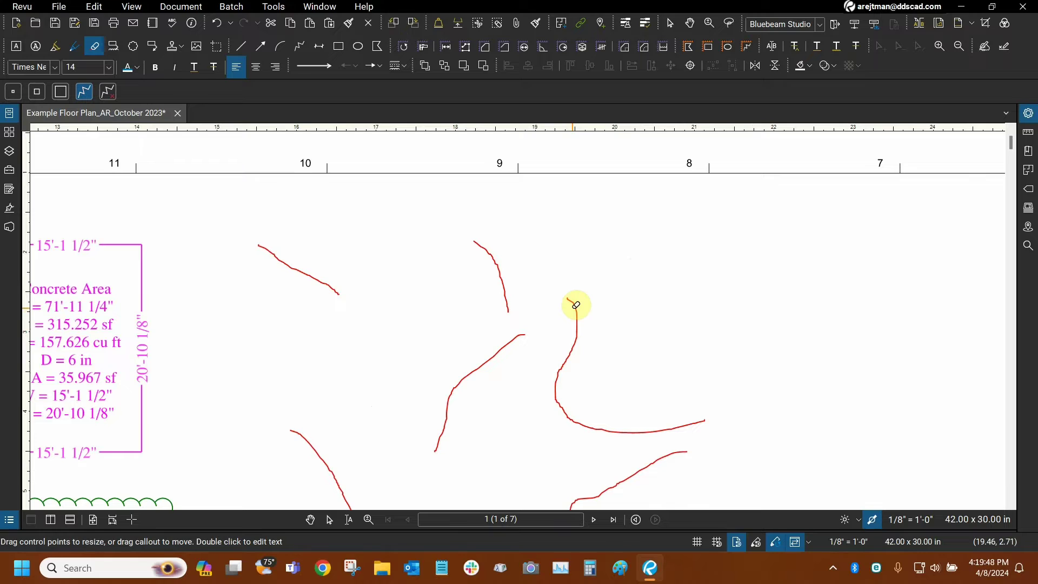
{"action": "scroll", "coordinate": [578, 320], "scroll_direction": "up", "scroll_amount": 2}
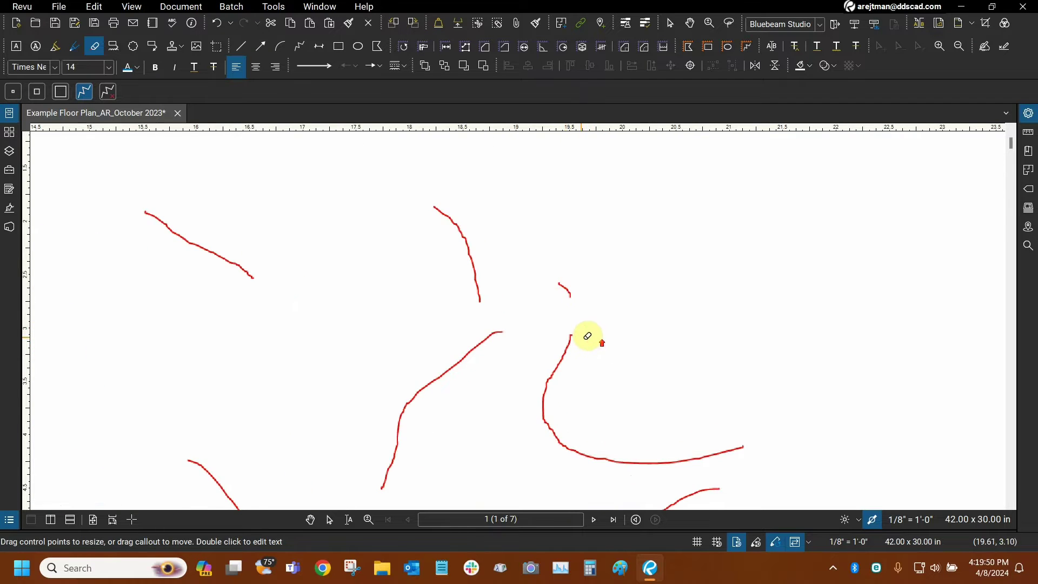
Erase the small red tick and rub out the J-shaped curve in sections.
{"action": "scroll", "coordinate": [569, 287], "scroll_direction": "up", "scroll_amount": 2}
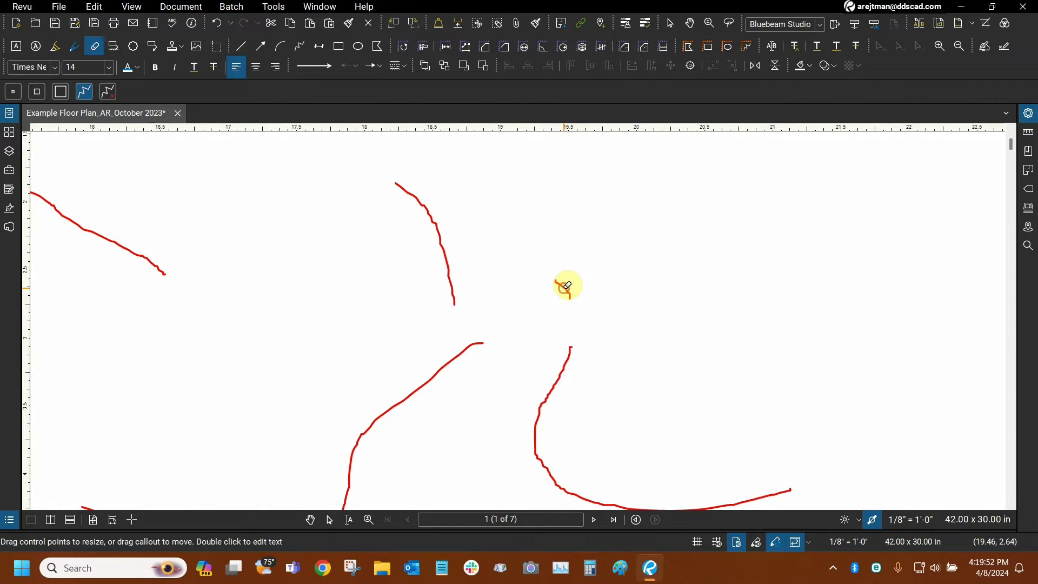
{"action": "mouse_move", "coordinate": [563, 281]}
{"action": "left_mouse_down"}
{"action": "mouse_move", "coordinate": [578, 286]}
{"action": "mouse_move", "coordinate": [568, 291]}
{"action": "left_mouse_up"}
{"action": "scroll", "coordinate": [593, 355], "scroll_direction": "down", "scroll_amount": 2}
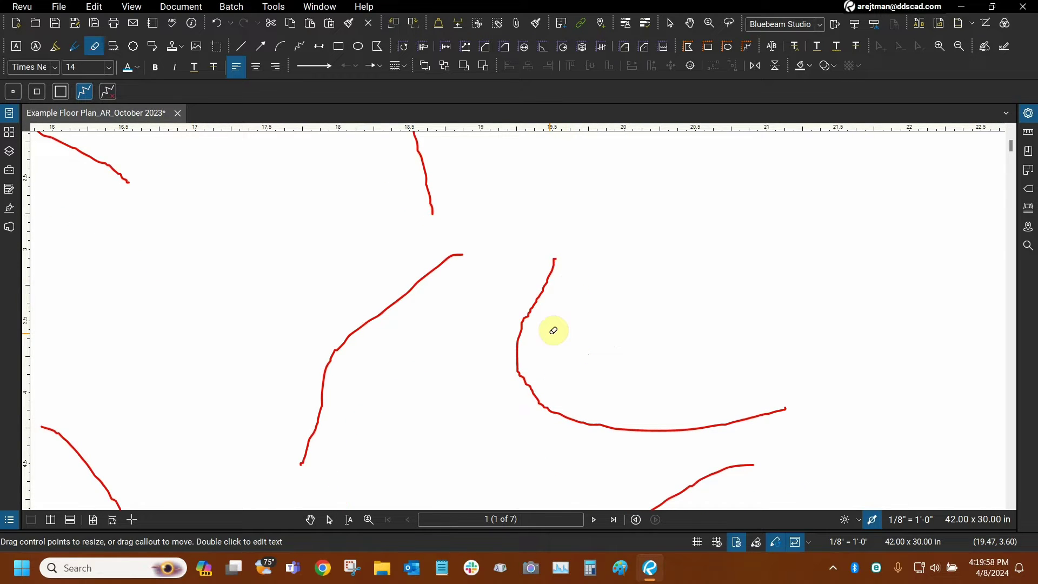
{"action": "left_click", "coordinate": [551, 275]}
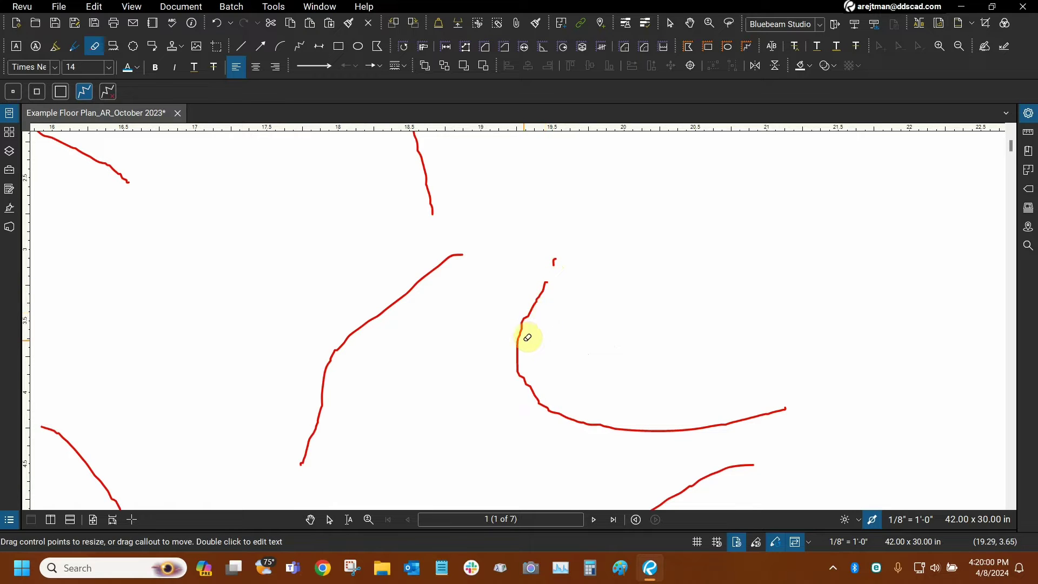
{"action": "mouse_move", "coordinate": [519, 338]}
{"action": "left_mouse_down"}
{"action": "mouse_move", "coordinate": [535, 415]}
{"action": "mouse_move", "coordinate": [694, 434]}
{"action": "mouse_move", "coordinate": [789, 402]}
{"action": "left_mouse_up"}
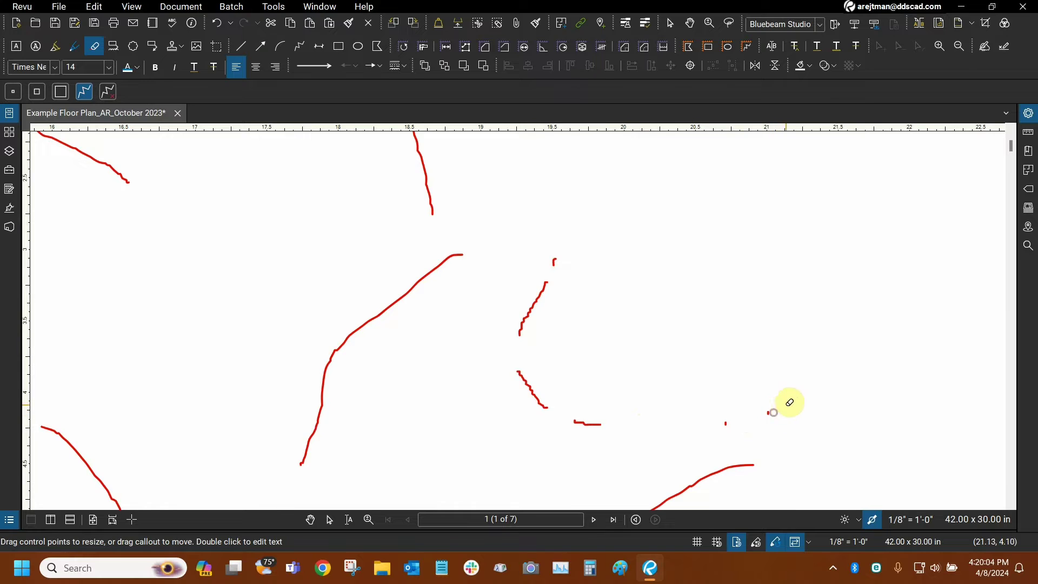
{"action": "scroll", "coordinate": [640, 341], "scroll_direction": "down", "scroll_amount": 2}
{"action": "mouse_move", "coordinate": [589, 266]}
{"action": "left_mouse_down"}
{"action": "mouse_move", "coordinate": [563, 313]}
{"action": "mouse_move", "coordinate": [563, 355]}
{"action": "mouse_move", "coordinate": [605, 378]}
{"action": "mouse_move", "coordinate": [665, 383]}
{"action": "left_mouse_up"}
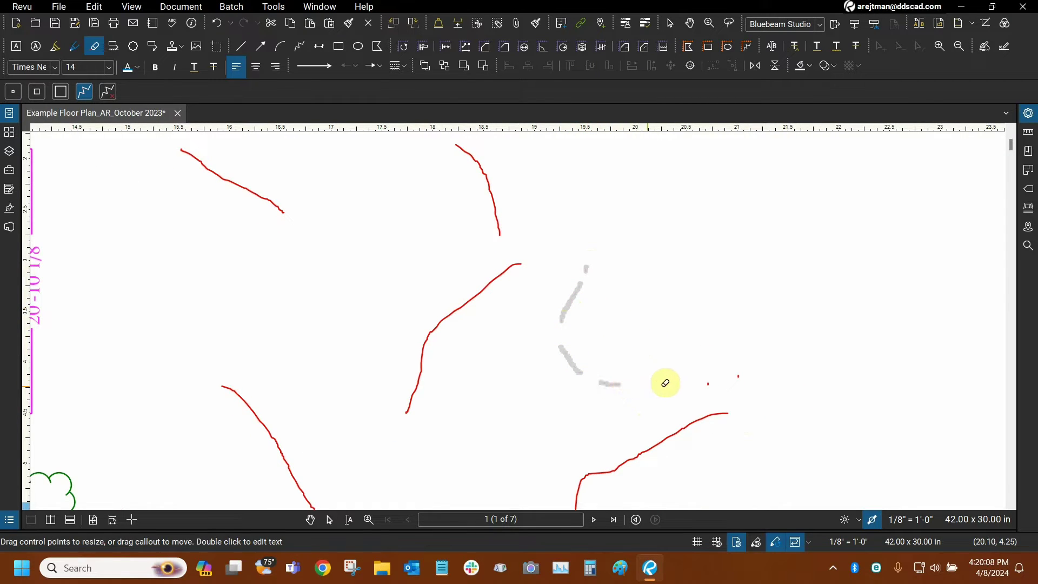
{"action": "scroll", "coordinate": [723, 354], "scroll_direction": "down", "scroll_amount": 4}
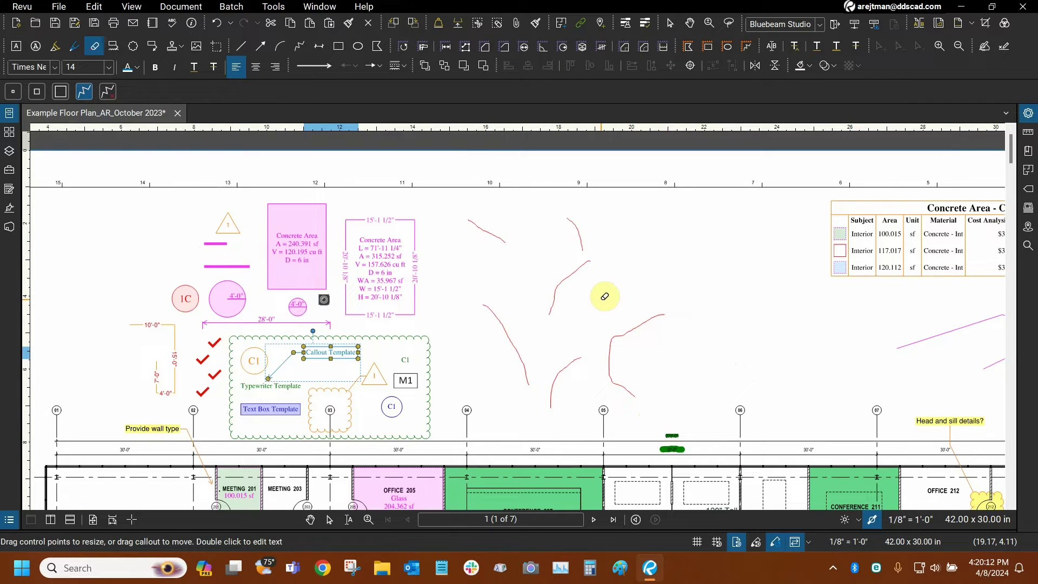
Undo to the earliest Erase entry via More History, restoring the full red scribble.
{"action": "left_click", "coordinate": [230, 24]}
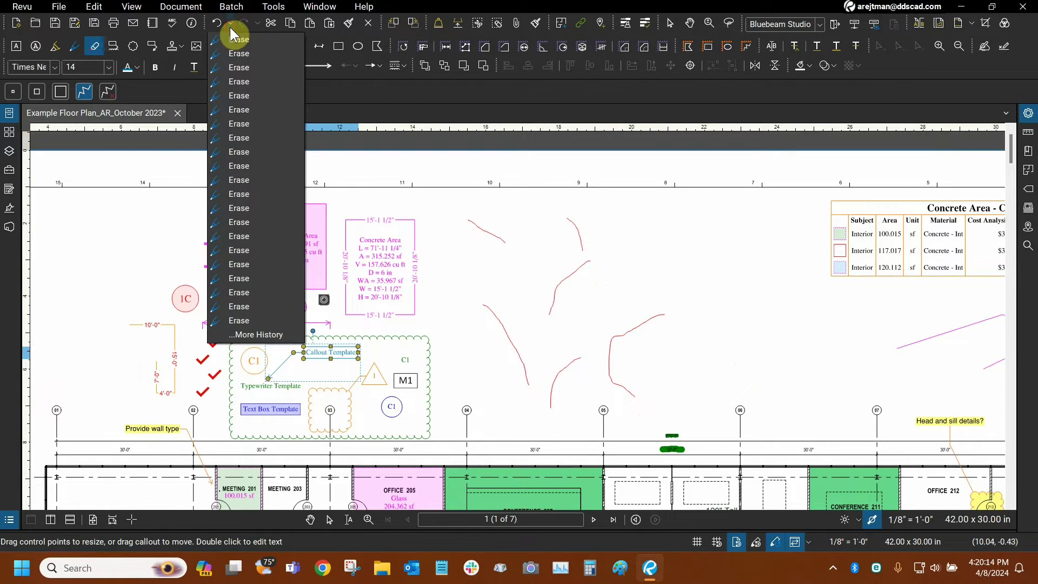
{"action": "left_click", "coordinate": [233, 336]}
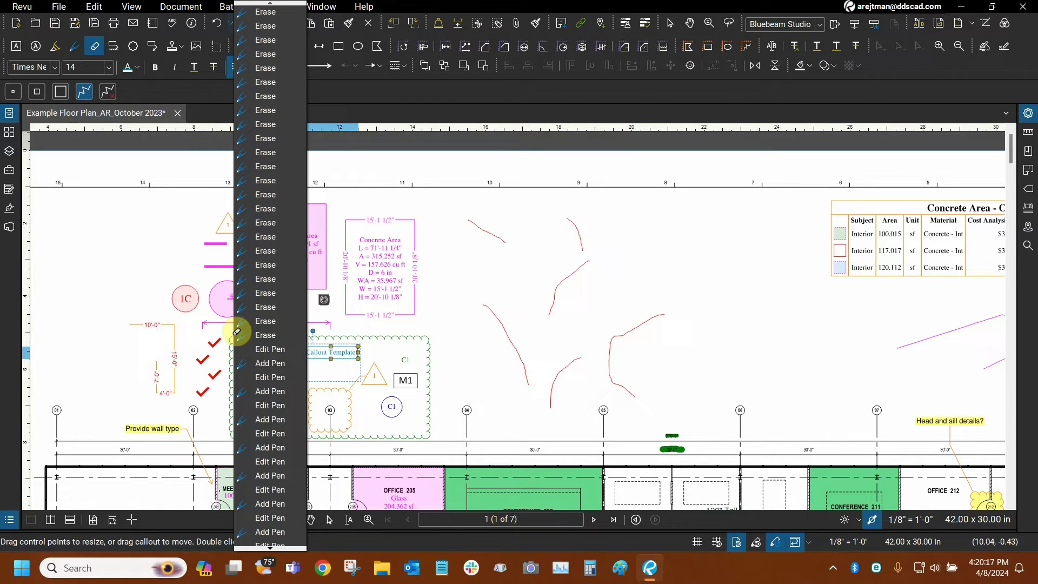
{"action": "left_click", "coordinate": [268, 336]}
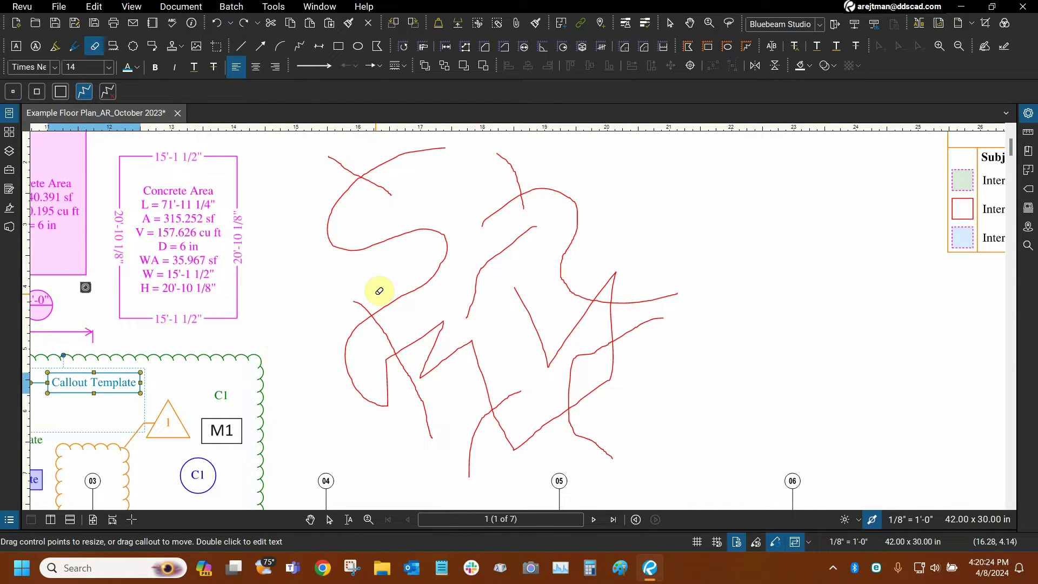
Switch to another eraser mode, erase the top stroke as a test, then undo it.
{"action": "left_click", "coordinate": [110, 95]}
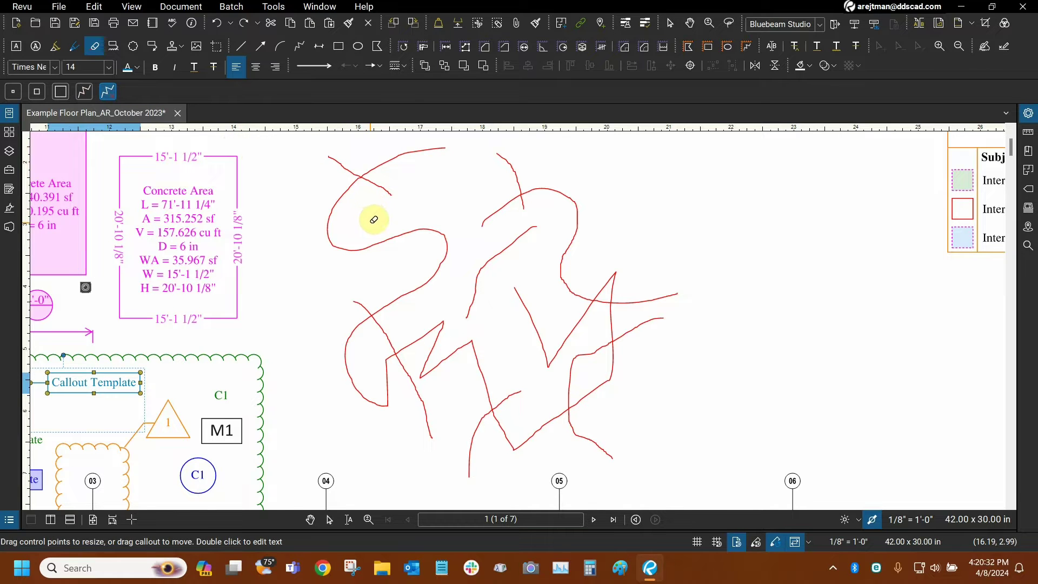
{"action": "scroll", "coordinate": [379, 200], "scroll_direction": "down", "scroll_amount": 4}
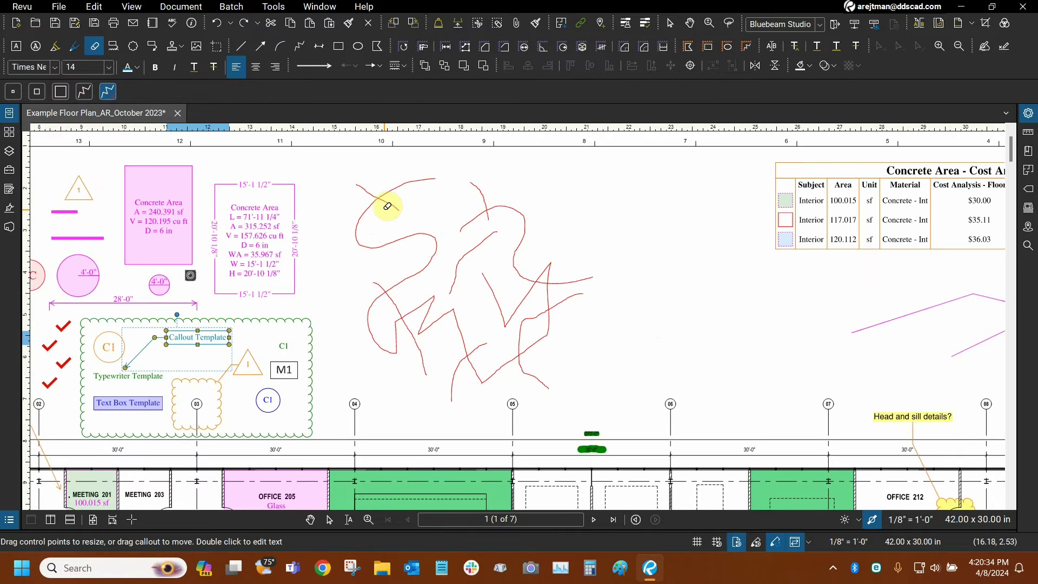
{"action": "scroll", "coordinate": [374, 215], "scroll_direction": "up", "scroll_amount": 2}
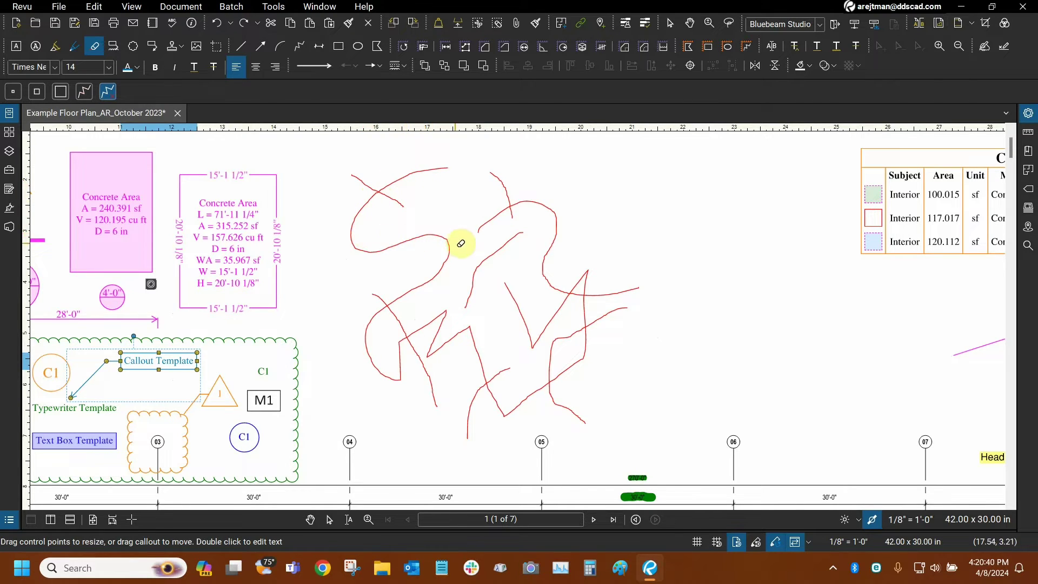
{"action": "left_click", "coordinate": [421, 169]}
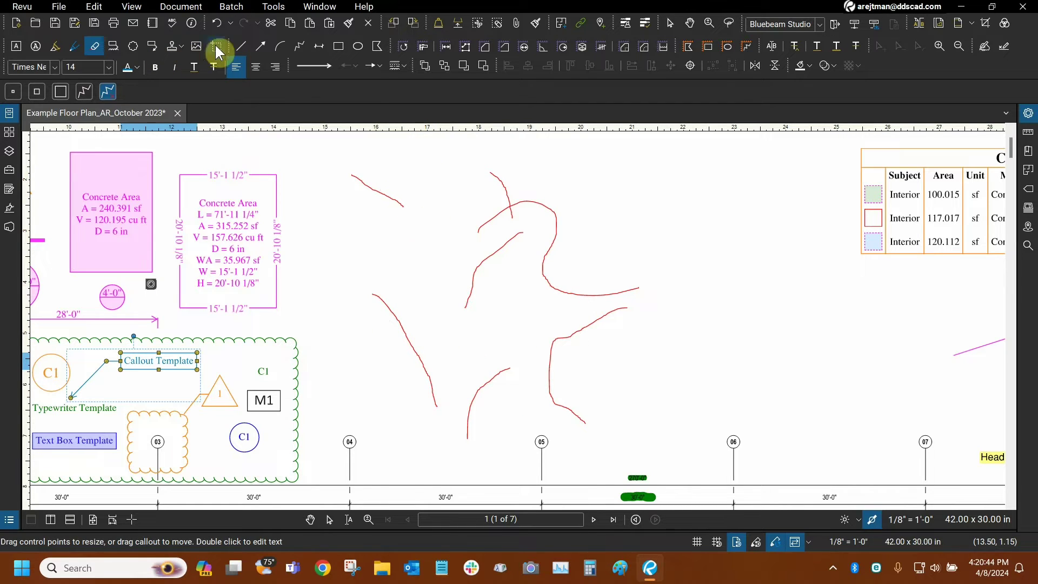
{"action": "left_click", "coordinate": [216, 23]}
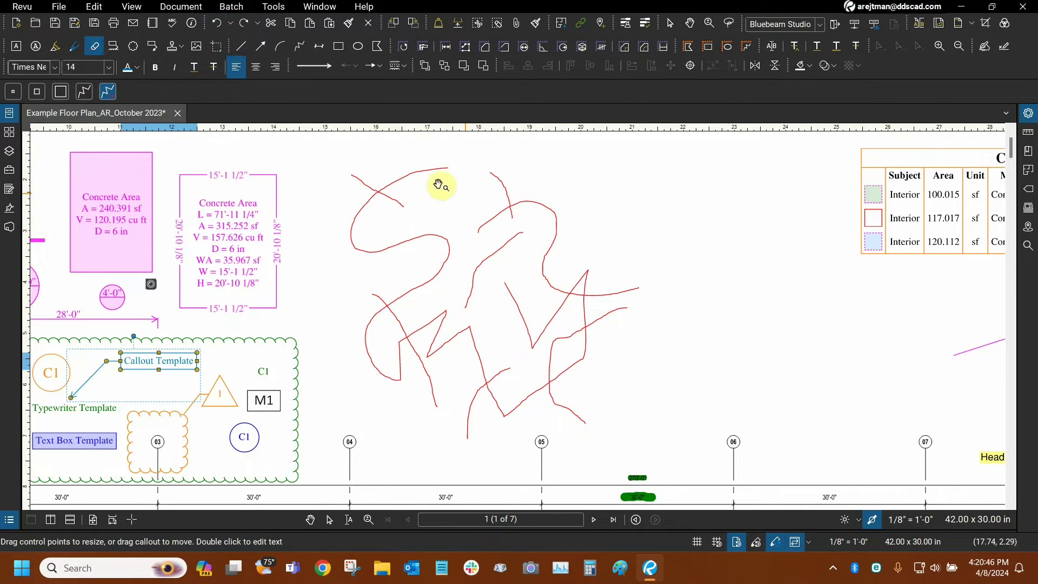
Leave the eraser and select the right-hand red ink markup.
{"action": "key", "text": "Escape"}
{"action": "left_click", "coordinate": [414, 178]}
{"action": "scroll", "coordinate": [415, 177], "scroll_direction": "down", "scroll_amount": 2}
{"action": "mouse_move", "coordinate": [420, 179]}
{"action": "left_mouse_down"}
{"action": "mouse_move", "coordinate": [529, 181]}
{"action": "mouse_move", "coordinate": [633, 200]}
{"action": "mouse_move", "coordinate": [625, 194]}
{"action": "left_mouse_up"}
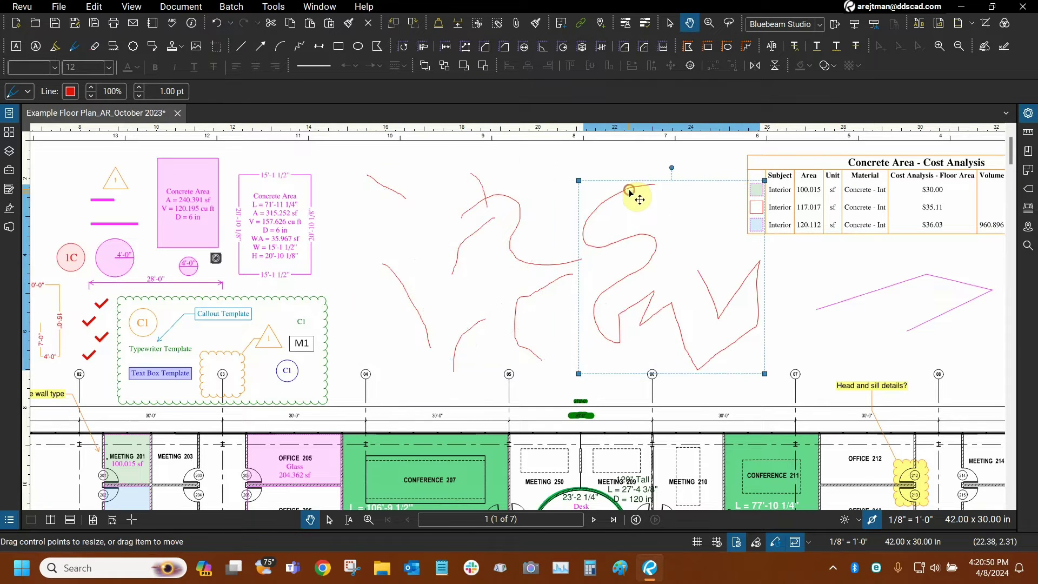
{"action": "scroll", "coordinate": [524, 185], "scroll_direction": "up", "scroll_amount": 3}
{"action": "left_click", "coordinate": [515, 205]}
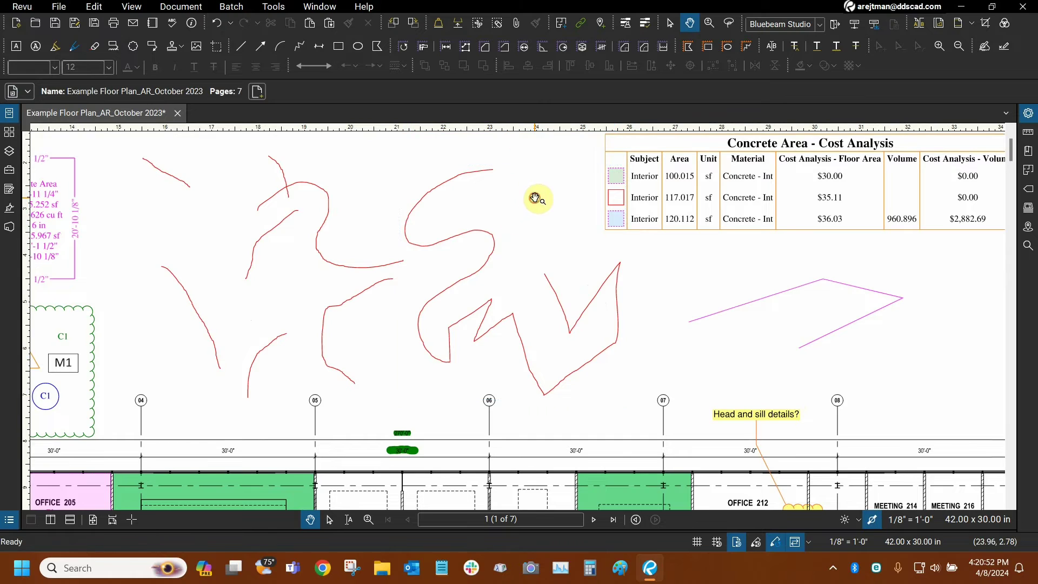
{"action": "left_click", "coordinate": [91, 47]}
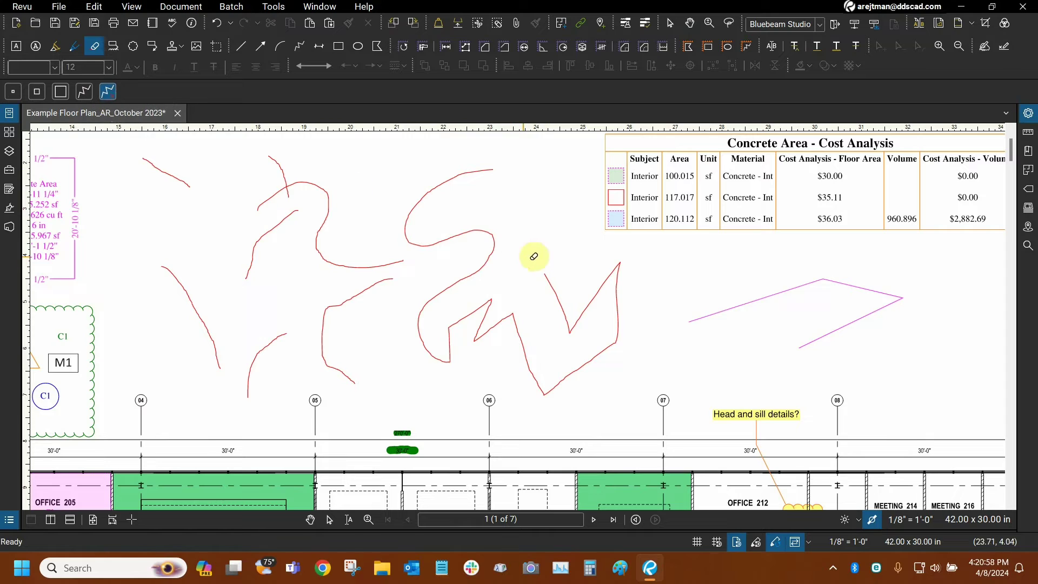
{"action": "left_click", "coordinate": [492, 247]}
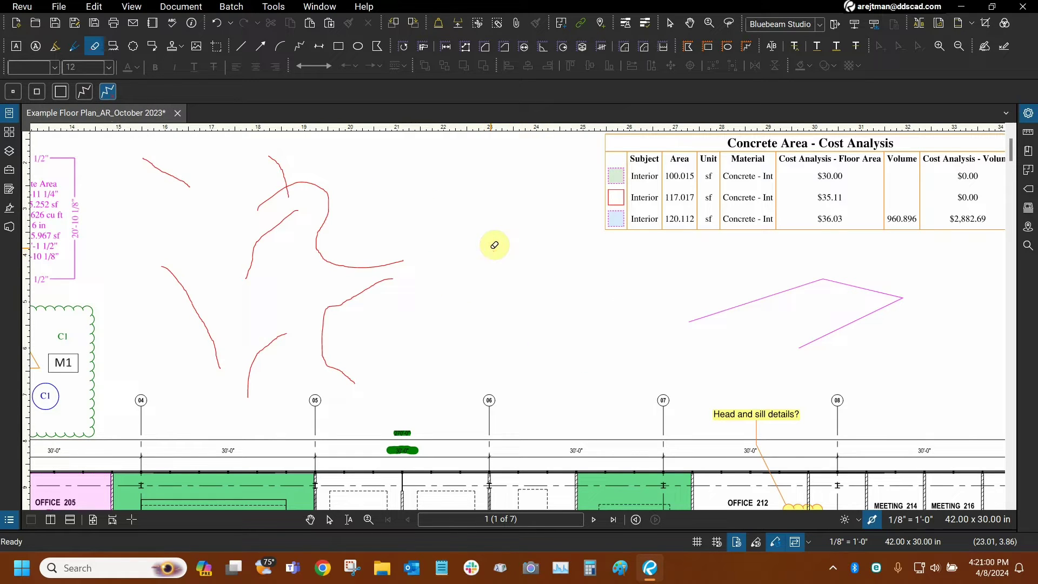
{"action": "left_click", "coordinate": [216, 24]}
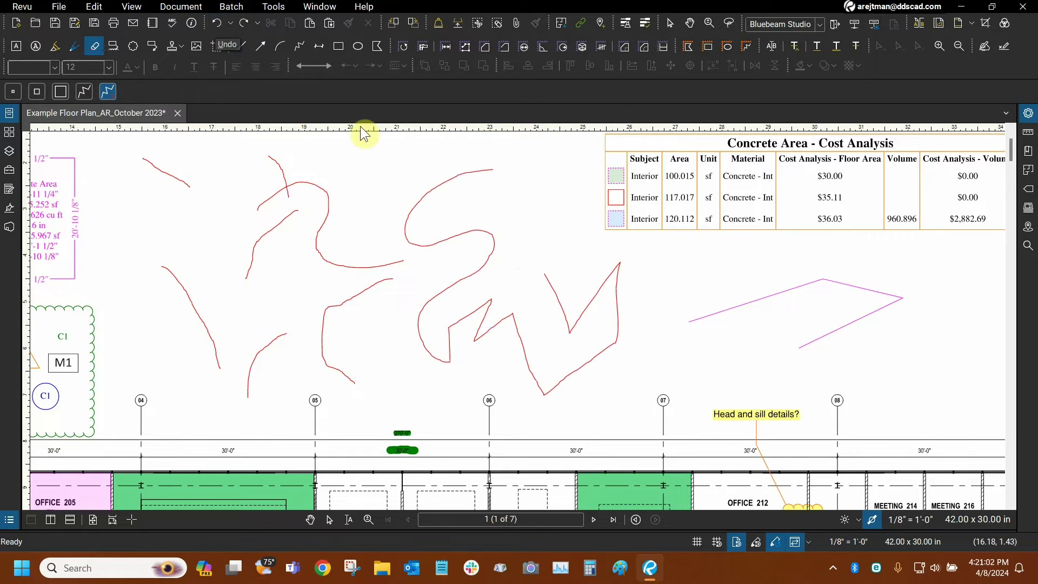
{"action": "left_click_drag", "start_coordinate": [384, 186], "coordinate": [533, 224]}
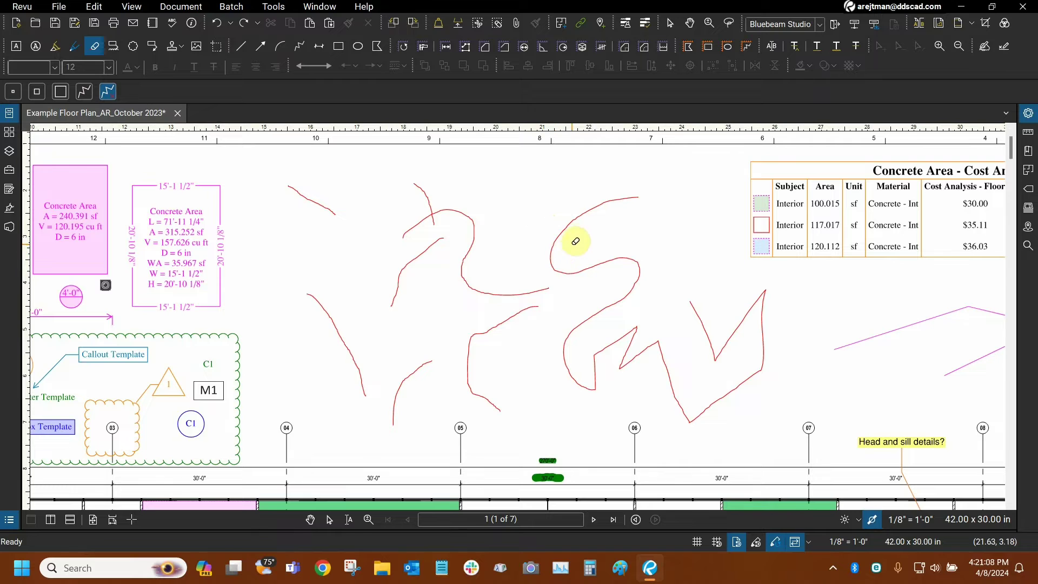
{"action": "key", "text": "Escape"}
{"action": "left_click", "coordinate": [584, 216]}
{"action": "right_click", "coordinate": [584, 215]}
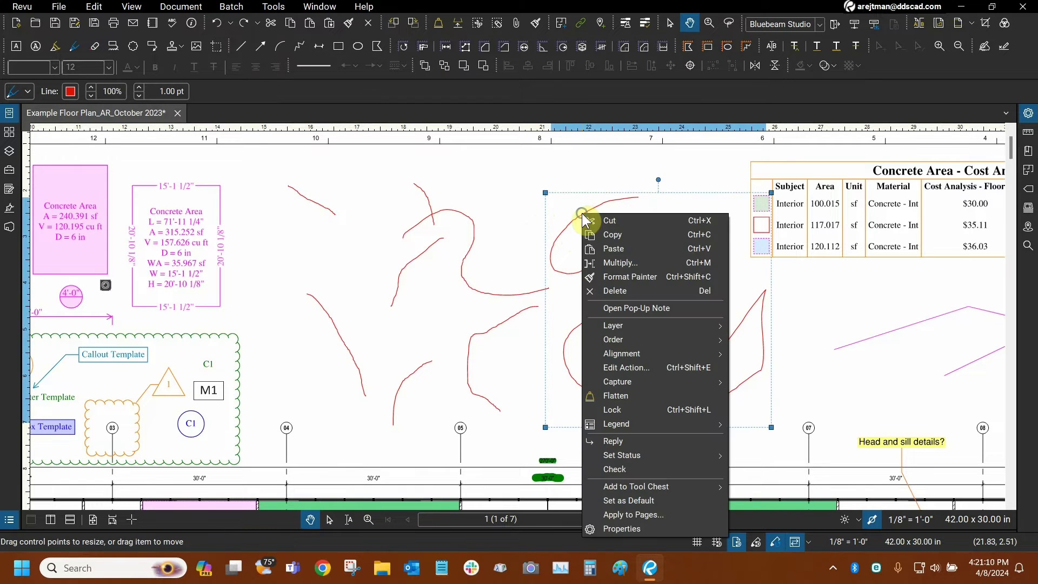
{"action": "left_click", "coordinate": [621, 292]}
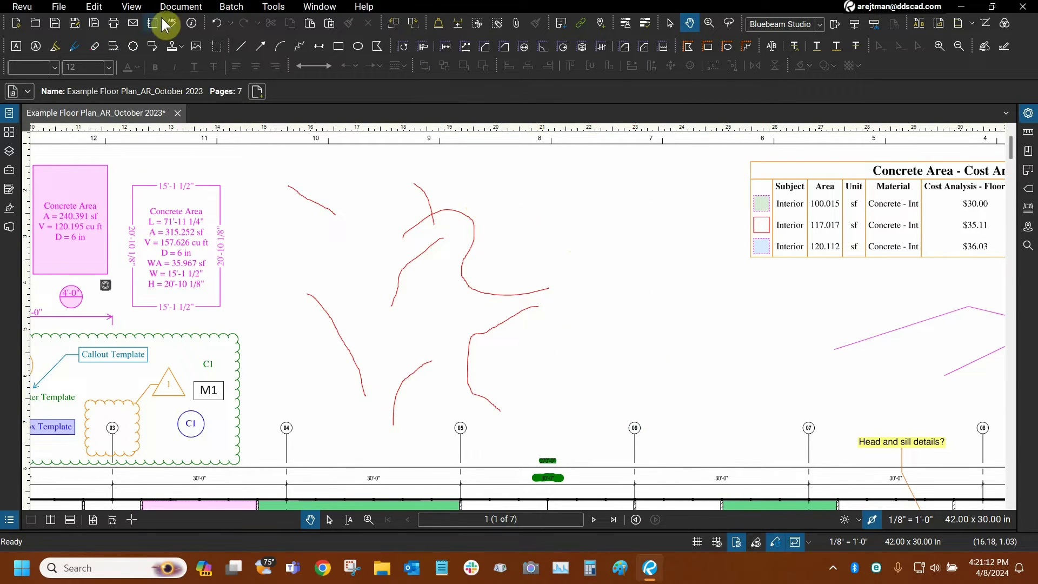
{"action": "left_click", "coordinate": [217, 23]}
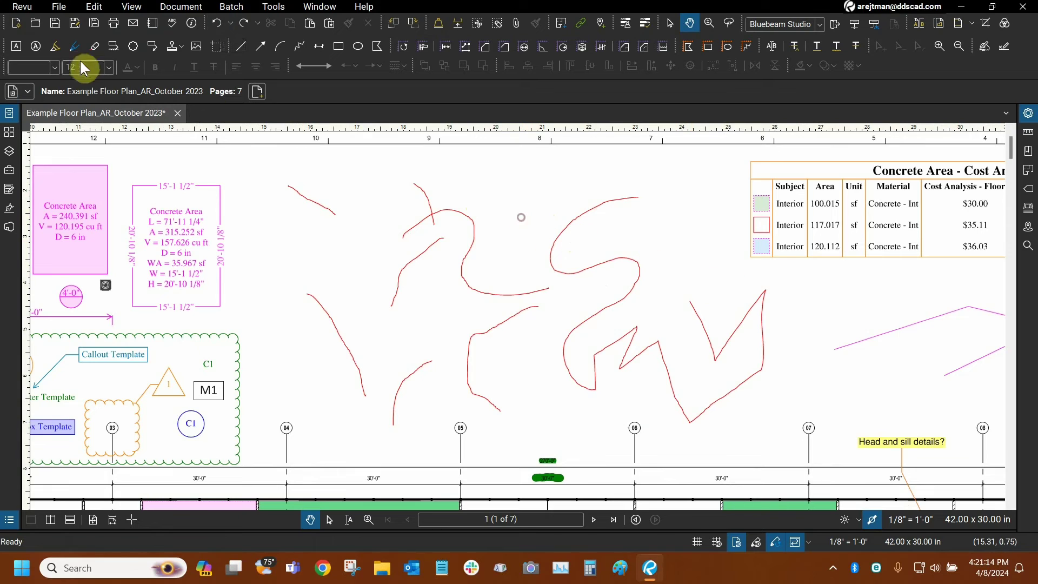
Pick a different eraser mode, then leave the eraser and return to panning.
{"action": "left_click", "coordinate": [95, 47]}
{"action": "left_click", "coordinate": [108, 93]}
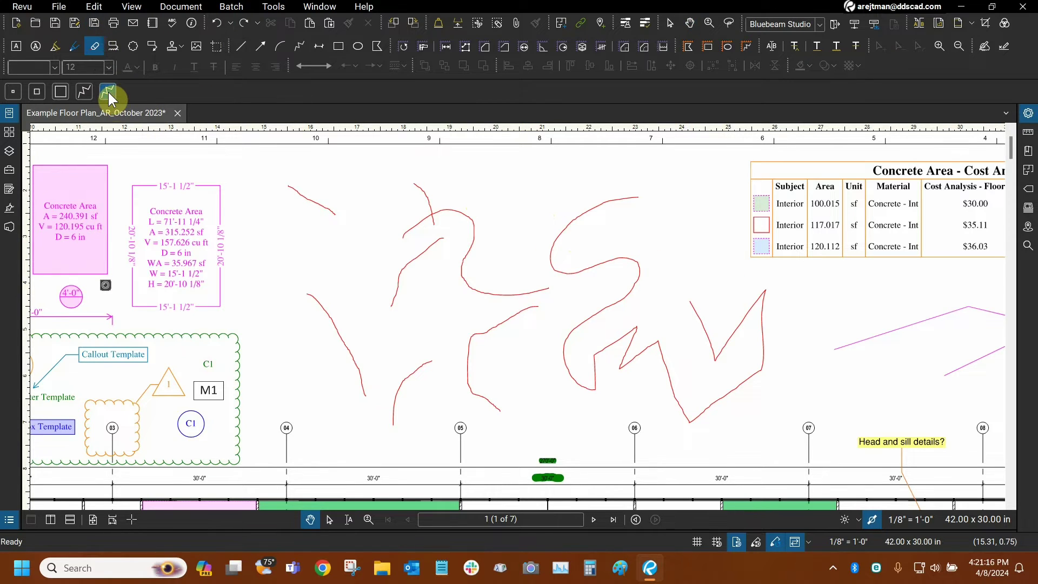
{"action": "key", "text": "Escape"}
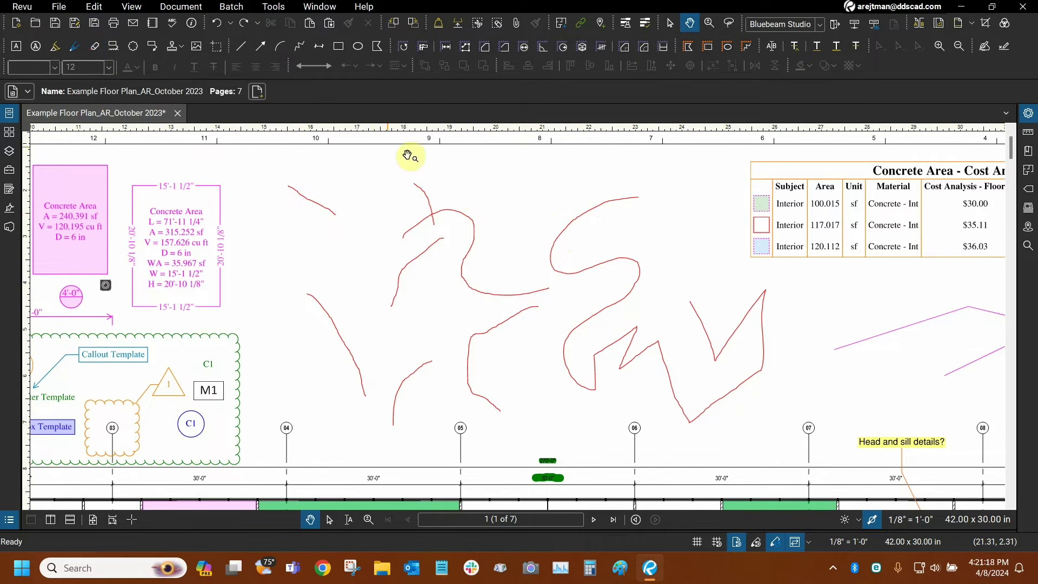
Draw three short, crossing red pen strokes near the Concrete Area box.
{"action": "left_click", "coordinate": [74, 47]}
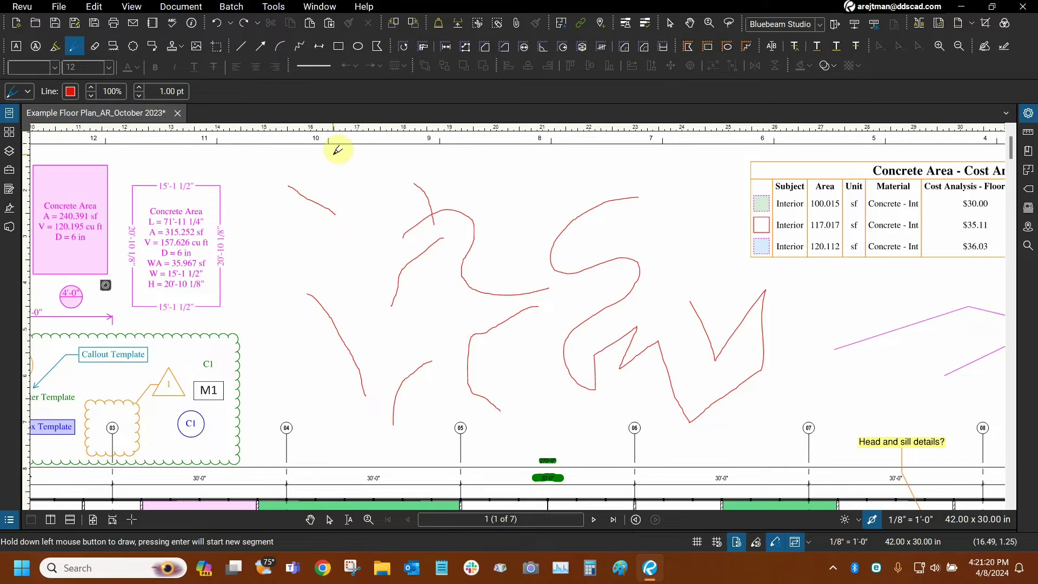
{"action": "scroll", "coordinate": [359, 274], "scroll_direction": "up", "scroll_amount": 2}
{"action": "scroll", "coordinate": [360, 267], "scroll_direction": "down", "scroll_amount": 2}
{"action": "scroll", "coordinate": [366, 262], "scroll_direction": "up", "scroll_amount": 1}
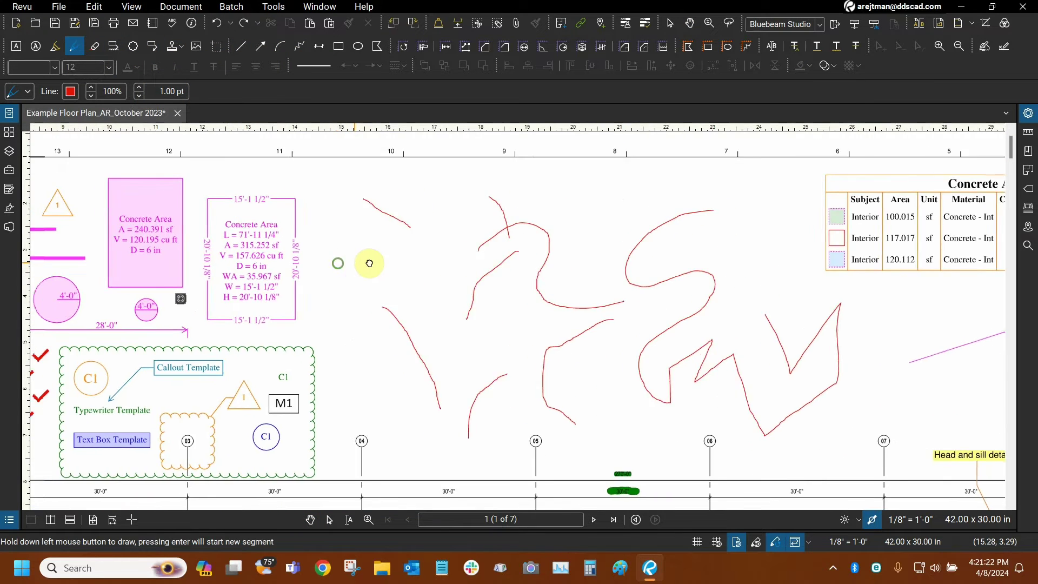
{"action": "scroll", "coordinate": [375, 259], "scroll_direction": "up", "scroll_amount": 1}
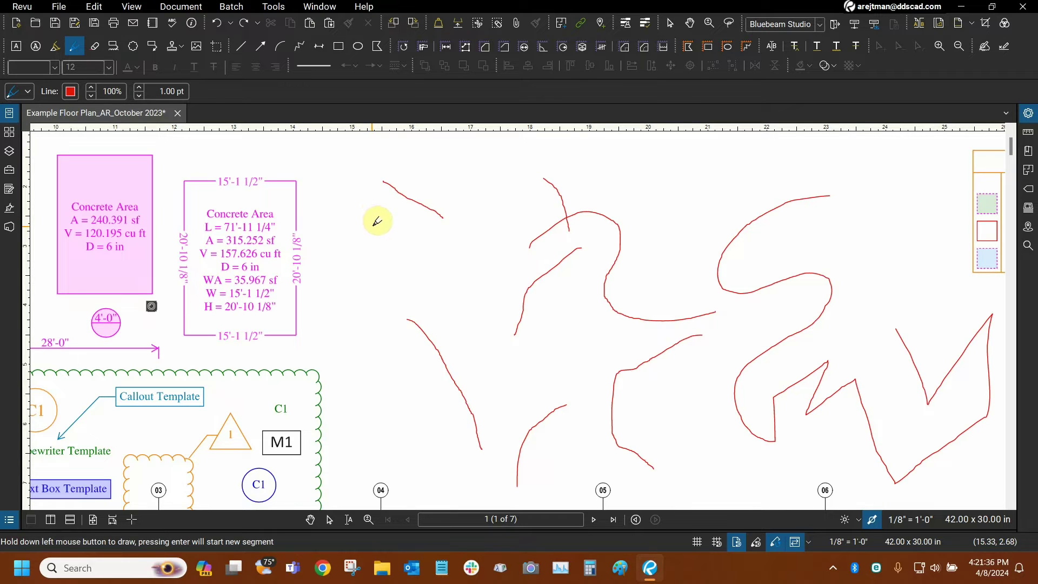
{"action": "mouse_move", "coordinate": [358, 210]}
{"action": "left_mouse_down"}
{"action": "mouse_move", "coordinate": [393, 245]}
{"action": "mouse_move", "coordinate": [409, 244]}
{"action": "mouse_move", "coordinate": [384, 299]}
{"action": "left_mouse_up"}
{"action": "left_click_drag", "start_coordinate": [337, 225], "coordinate": [346, 266]}
{"action": "mouse_move", "coordinate": [349, 231]}
{"action": "left_mouse_down"}
{"action": "mouse_move", "coordinate": [388, 270]}
{"action": "mouse_move", "coordinate": [366, 301]}
{"action": "left_mouse_up"}
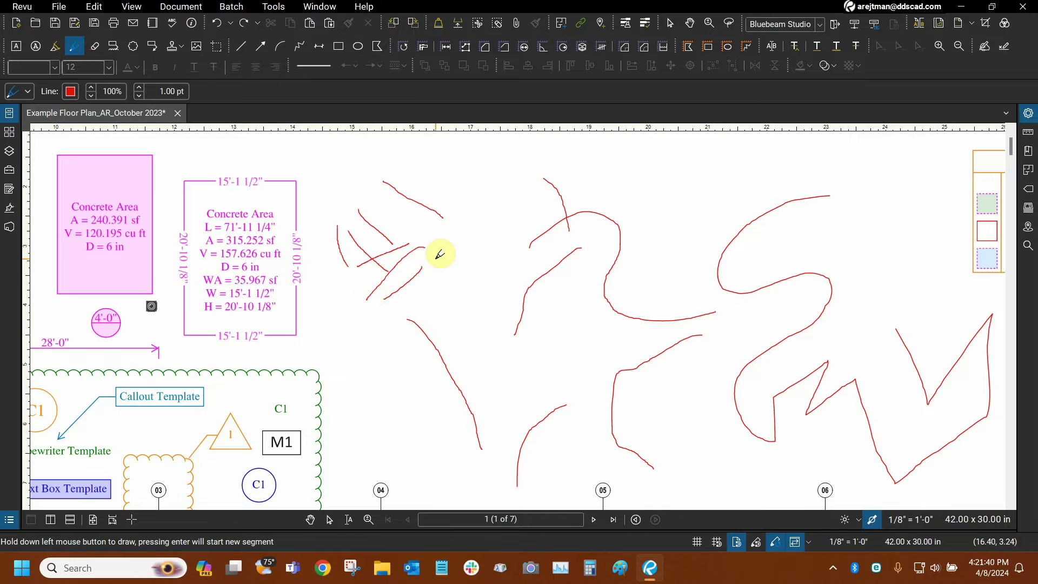
{"action": "key", "text": "Escape"}
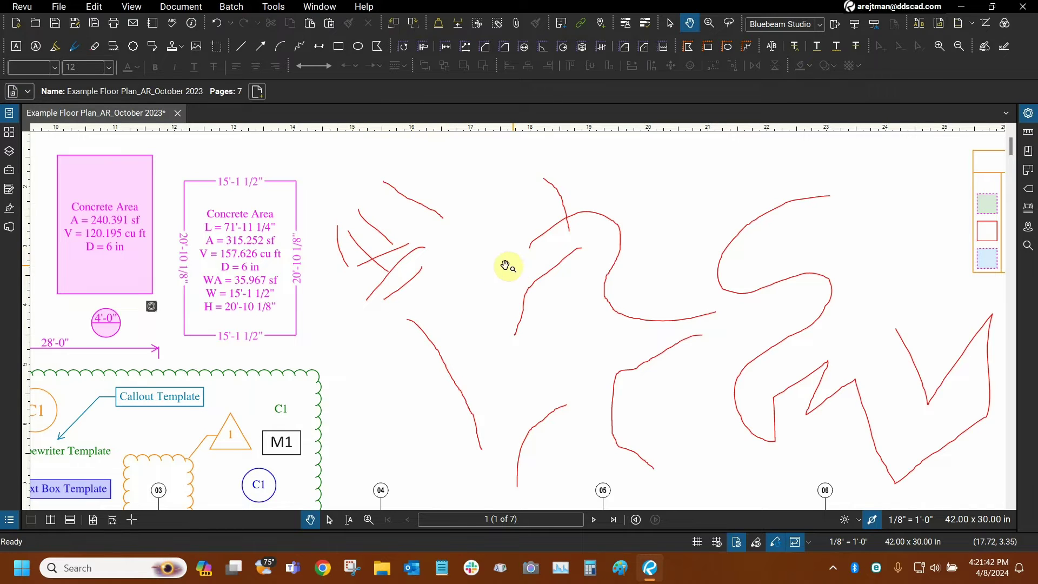
Drag the new red stroke group up and to the right onto the scribble's top.
{"action": "mouse_move", "coordinate": [338, 249]}
{"action": "left_mouse_down"}
{"action": "mouse_move", "coordinate": [371, 232]}
{"action": "mouse_move", "coordinate": [670, 168]}
{"action": "left_mouse_up"}
{"action": "left_click_drag", "start_coordinate": [807, 216], "coordinate": [593, 274]}
{"action": "scroll", "coordinate": [516, 259], "scroll_direction": "up", "scroll_amount": 2}
{"action": "left_click_drag", "start_coordinate": [522, 263], "coordinate": [530, 256]}
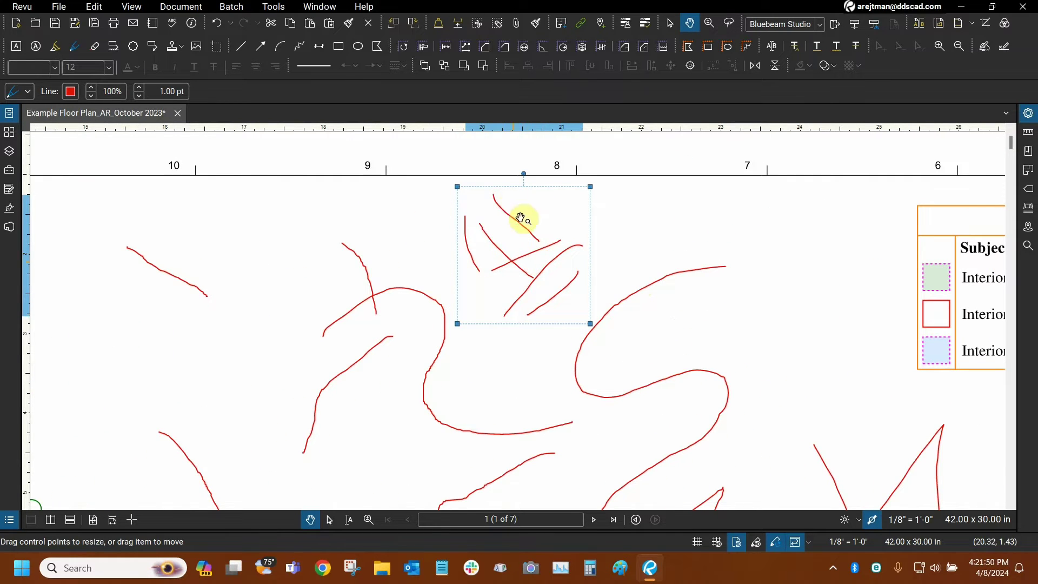
Open and dismiss the stroke group's context menu, then switch to the Eraser.
{"action": "right_click", "coordinate": [518, 306]}
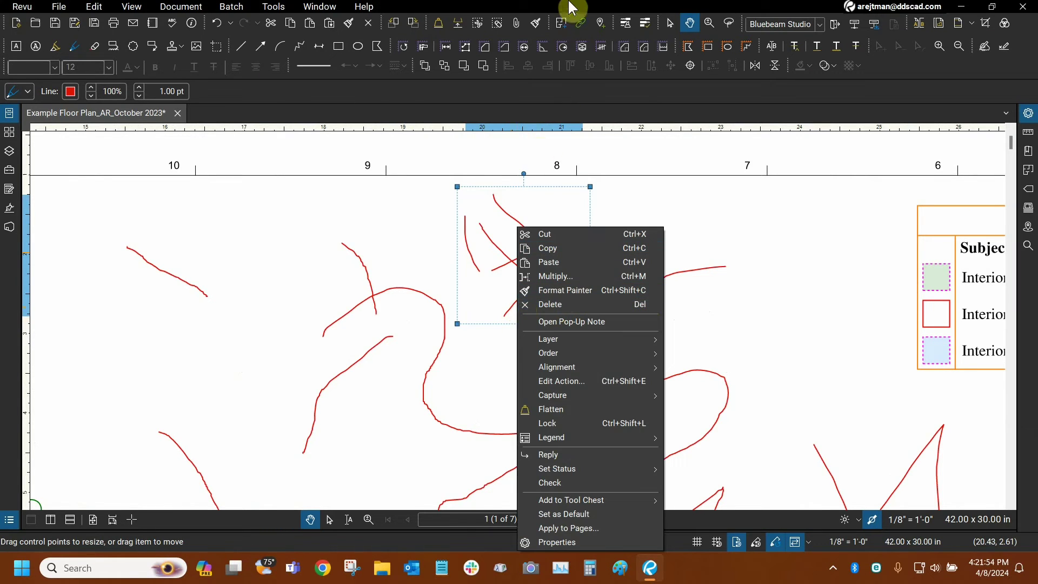
{"action": "left_click", "coordinate": [511, 237]}
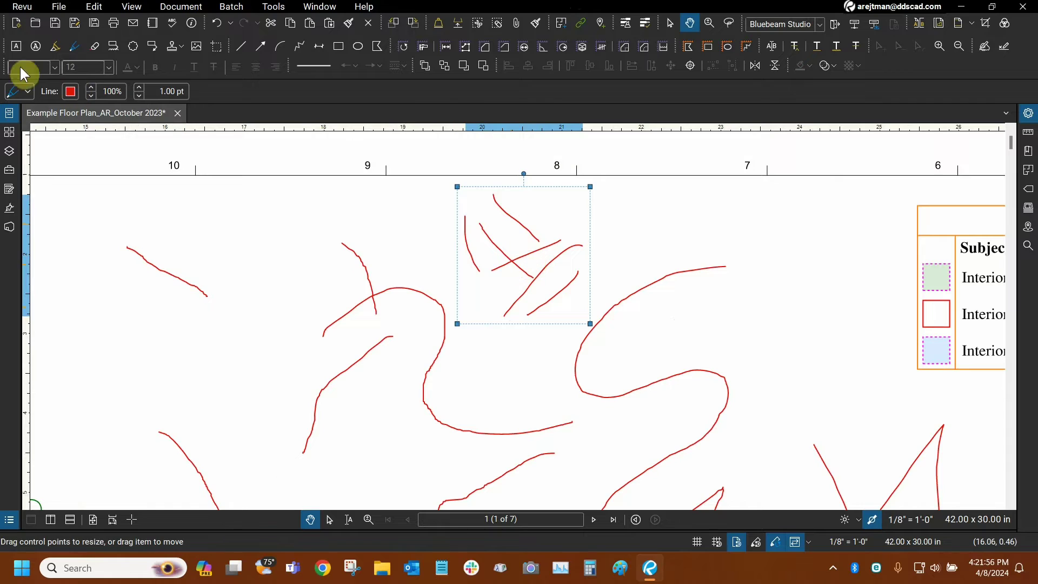
{"action": "left_click", "coordinate": [93, 45]}
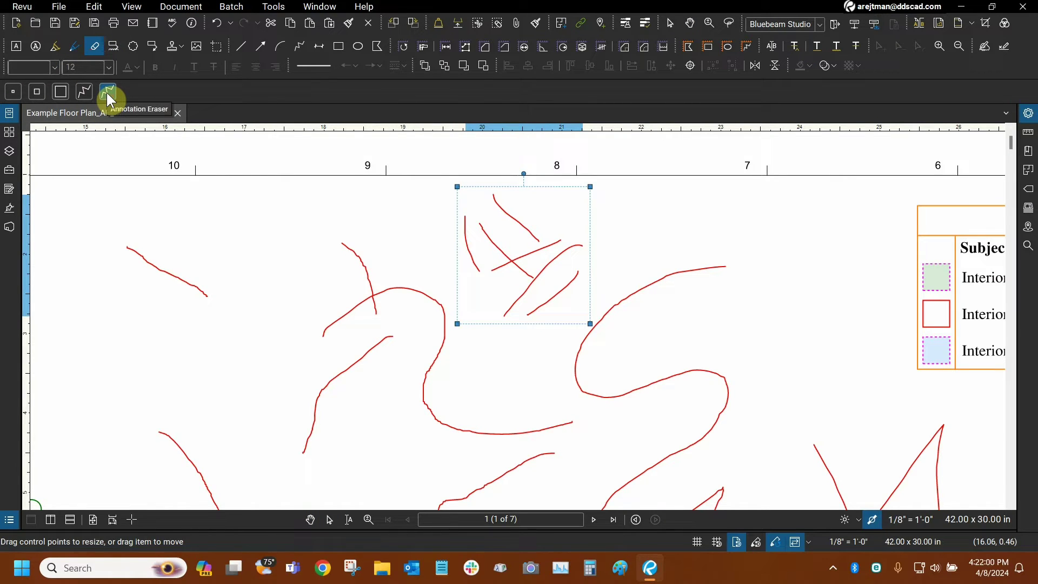
Erase two of the short red strokes with the Annotation Eraser.
{"action": "left_click", "coordinate": [108, 96]}
{"action": "key", "text": "Escape"}
{"action": "left_click", "coordinate": [99, 46]}
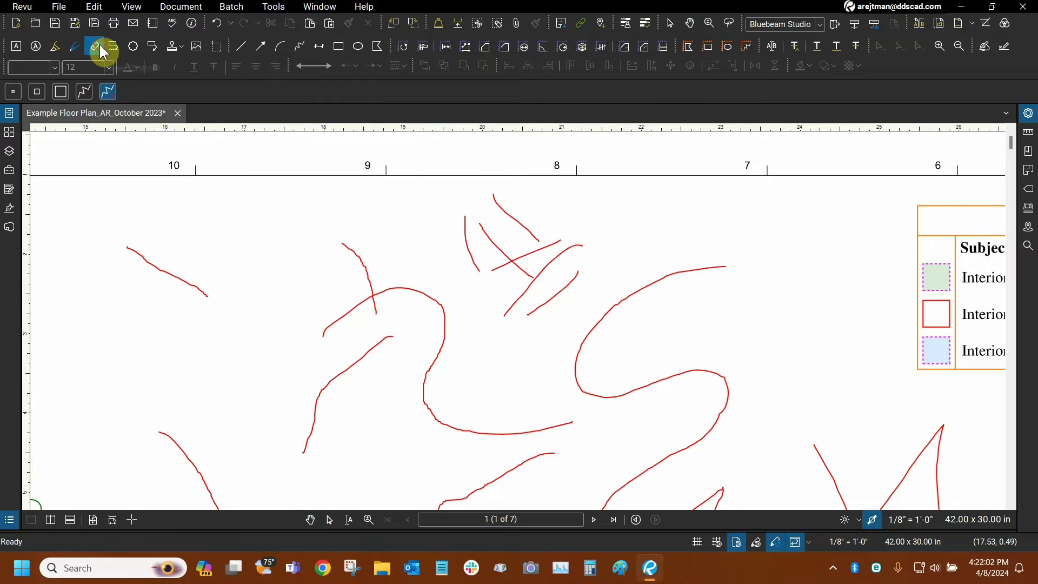
{"action": "scroll", "coordinate": [510, 197], "scroll_direction": "up", "scroll_amount": 2}
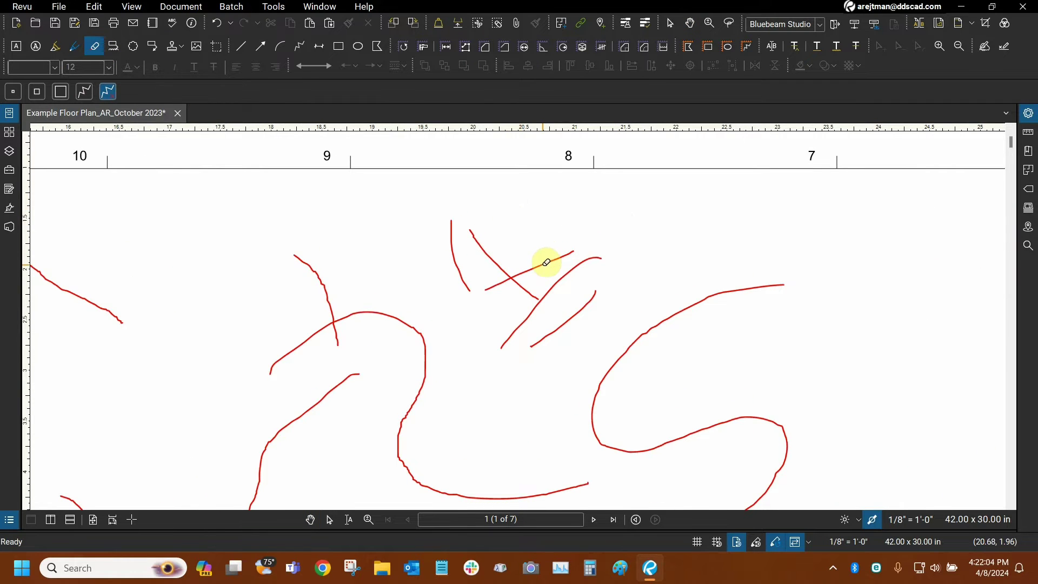
{"action": "left_click", "coordinate": [576, 318]}
{"action": "left_click", "coordinate": [454, 251]}
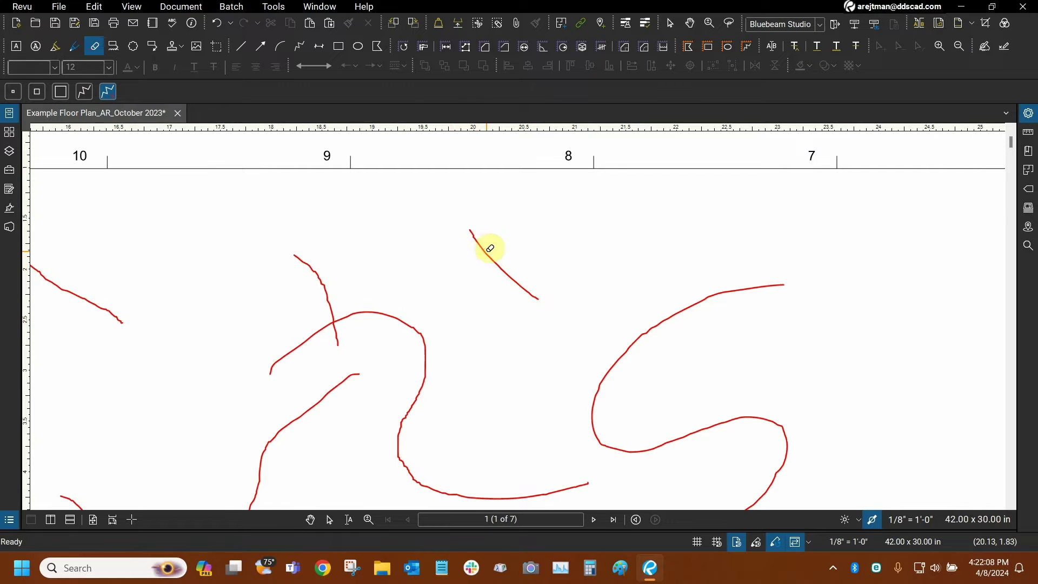
{"action": "key", "text": "Escape"}
Move the remaining red stroke beside the Concrete Area markup.
{"action": "left_click", "coordinate": [490, 258]}
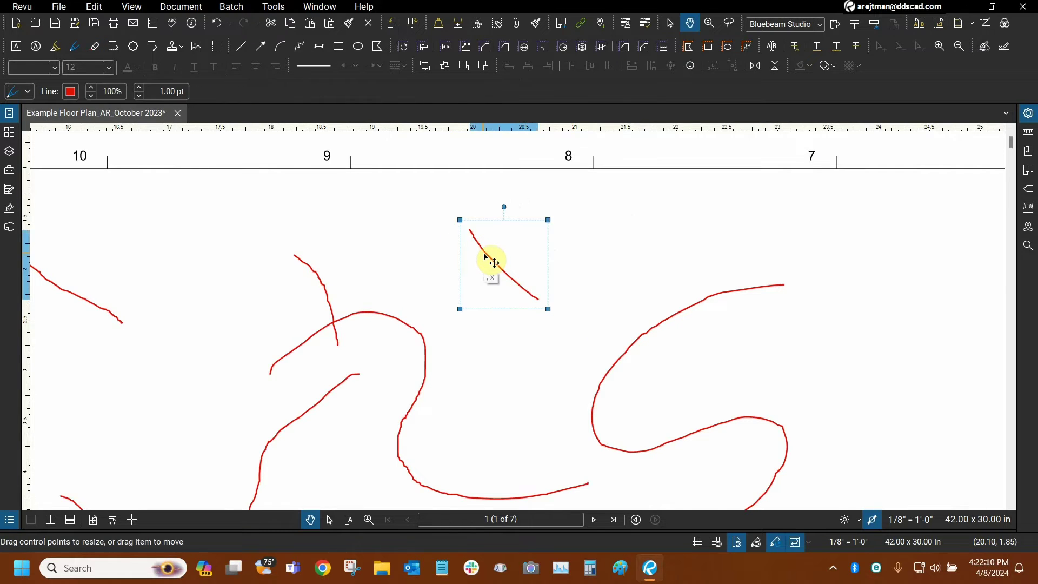
{"action": "scroll", "coordinate": [494, 262], "scroll_direction": "down", "scroll_amount": 1}
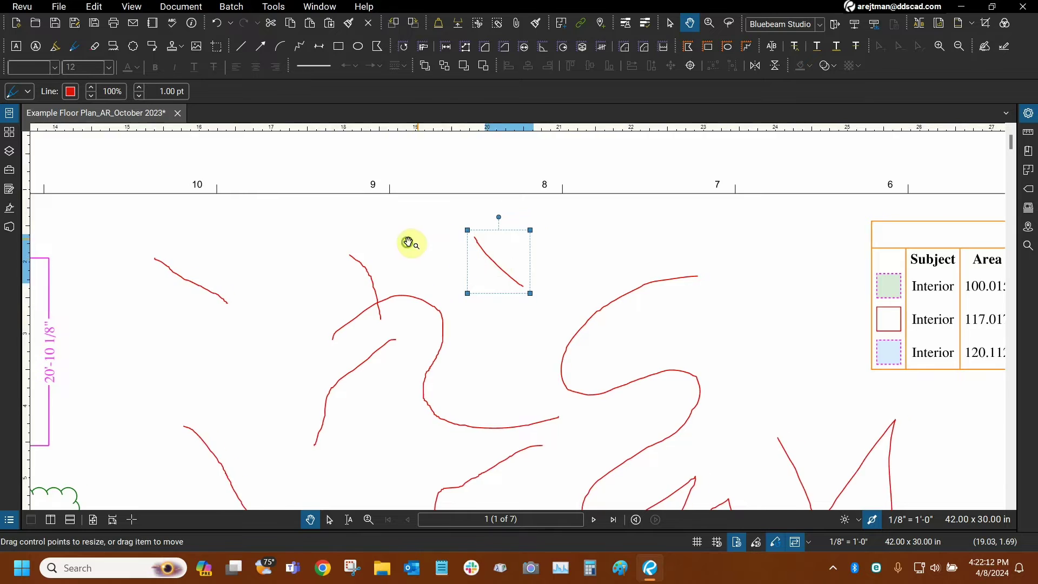
{"action": "left_click_drag", "start_coordinate": [406, 241], "coordinate": [624, 213]}
{"action": "mouse_move", "coordinate": [714, 246]}
{"action": "left_mouse_down"}
{"action": "mouse_move", "coordinate": [477, 282]}
{"action": "mouse_move", "coordinate": [346, 341]}
{"action": "left_mouse_up"}
{"action": "left_click_drag", "start_coordinate": [543, 246], "coordinate": [503, 238]}
{"action": "left_click_drag", "start_coordinate": [400, 228], "coordinate": [360, 220]}
Exit the eraser and fit the whole sheet in view with Ctrl+0.
{"action": "left_click", "coordinate": [94, 46]}
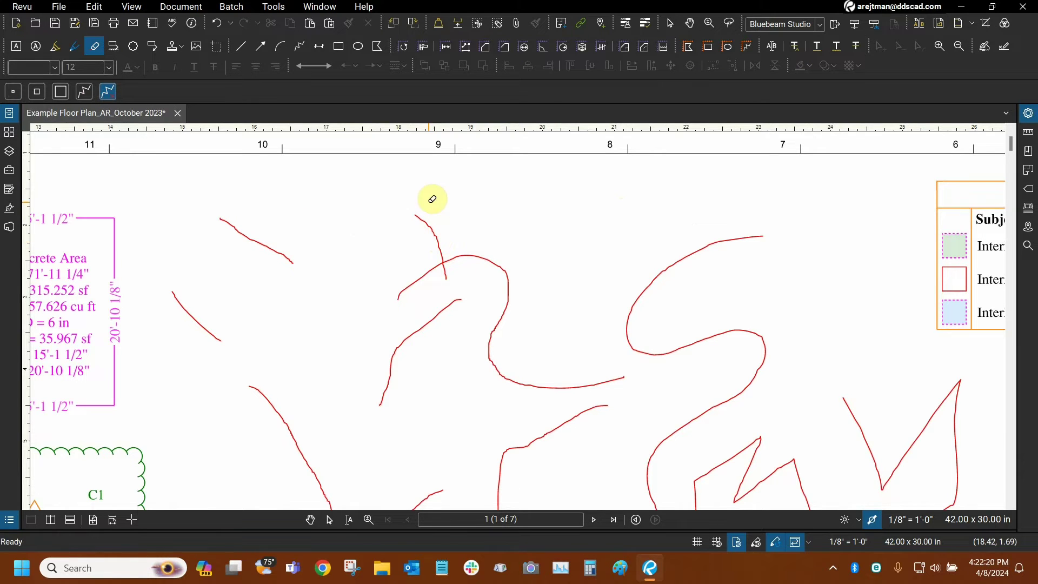
{"action": "key", "text": "Escape"}
{"action": "key", "text": "ctrl+0"}
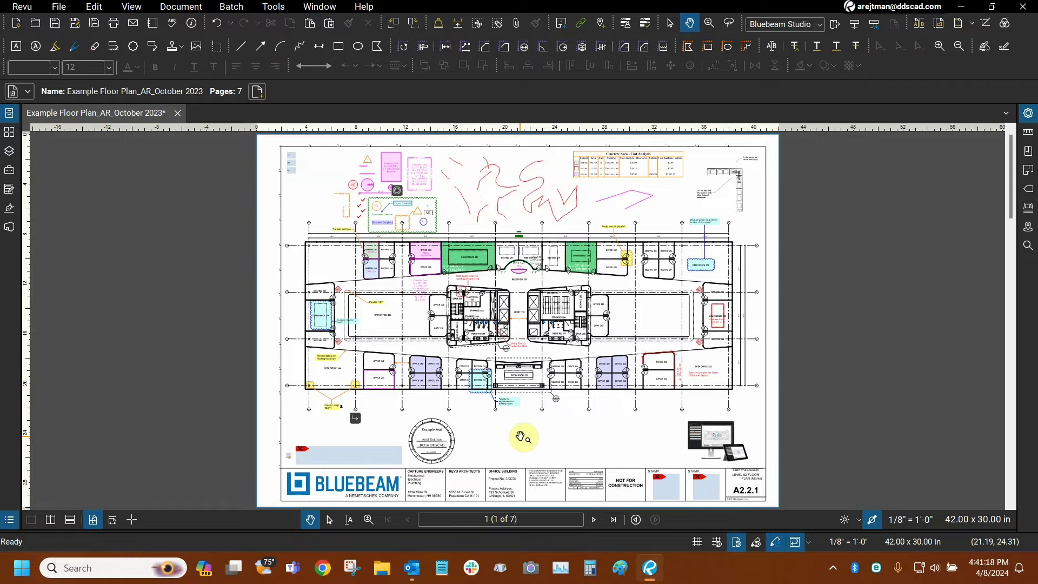
Highlight an orange wave above the title block, rising to a point, with a horizontal stroke below.
{"action": "left_click", "coordinate": [54, 48]}
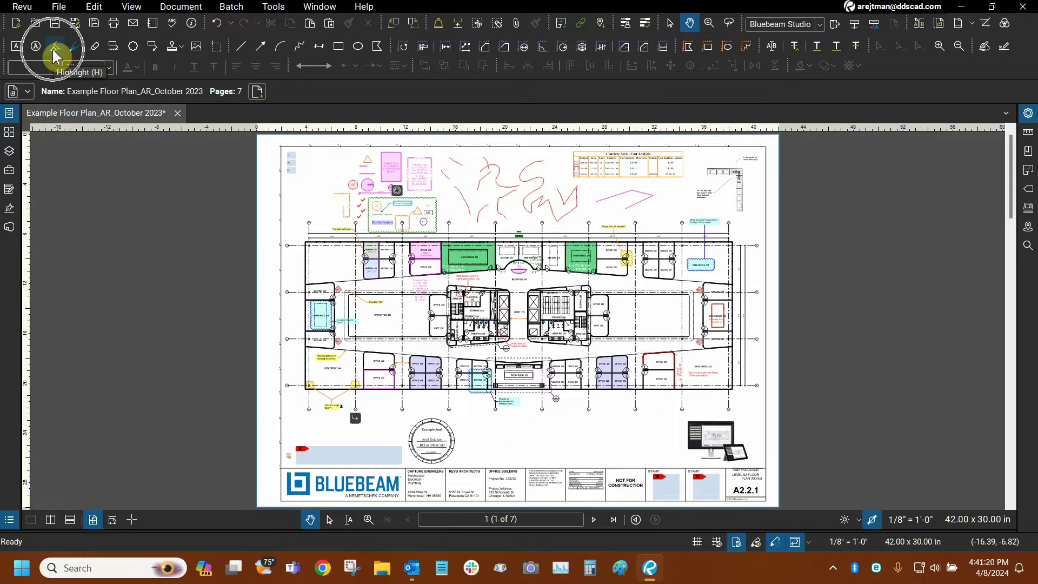
{"action": "scroll", "coordinate": [541, 427], "scroll_direction": "down", "scroll_amount": 1}
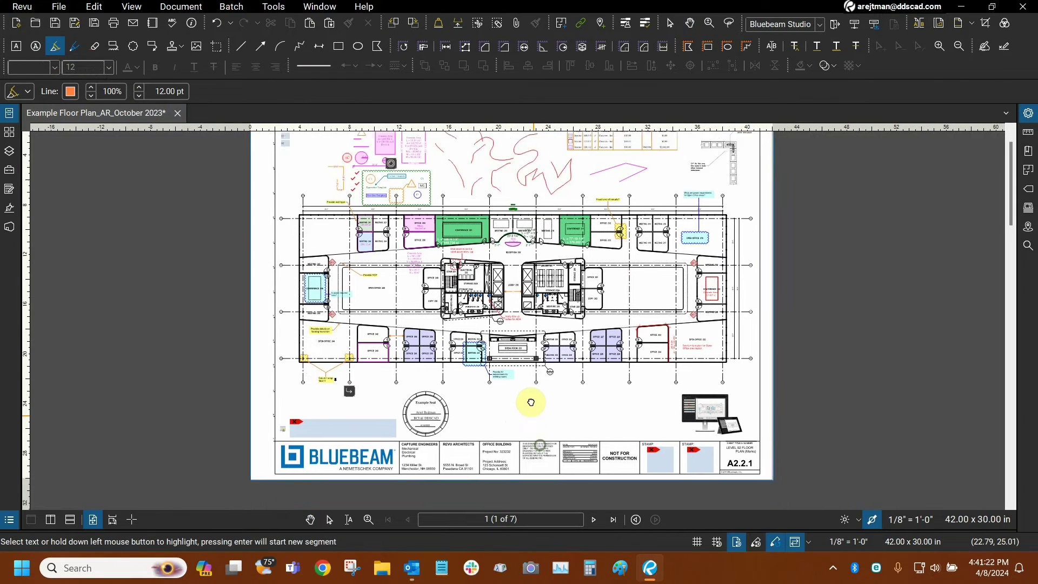
{"action": "scroll", "coordinate": [532, 402], "scroll_direction": "down", "scroll_amount": 2}
{"action": "scroll", "coordinate": [528, 365], "scroll_direction": "up", "scroll_amount": 2}
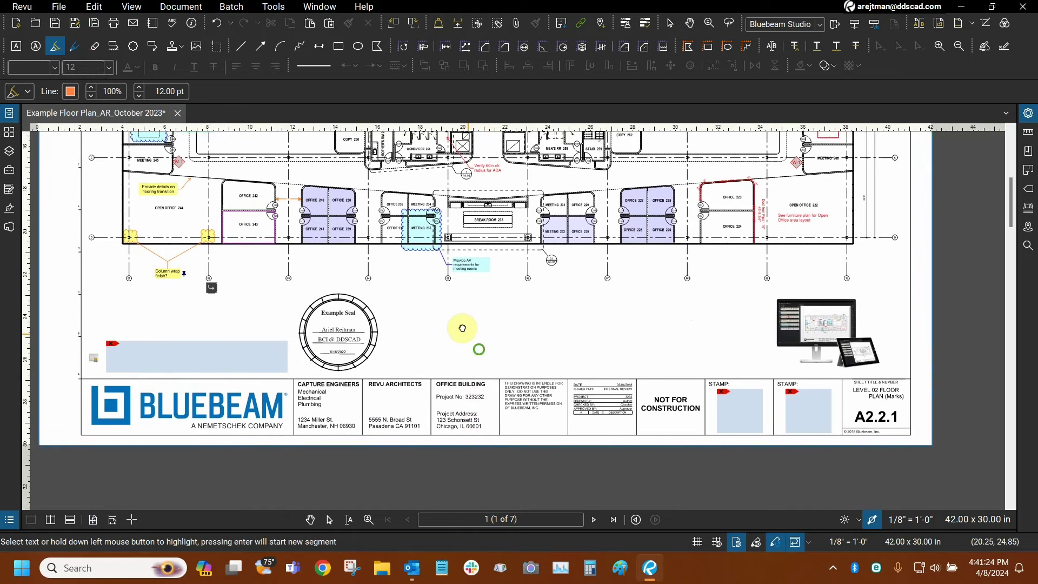
{"action": "scroll", "coordinate": [470, 327], "scroll_direction": "up", "scroll_amount": 2}
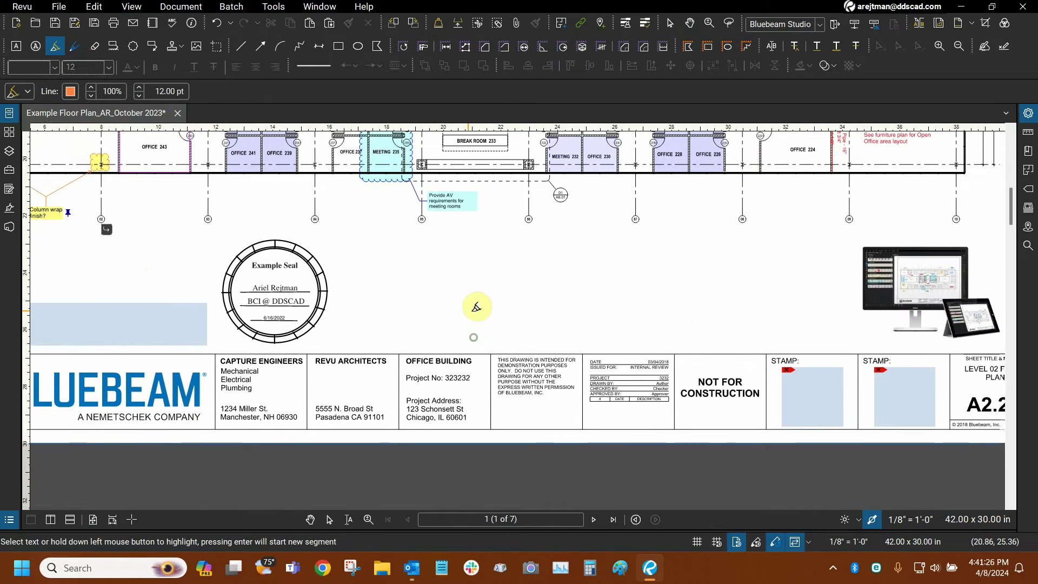
{"action": "scroll", "coordinate": [489, 304], "scroll_direction": "up", "scroll_amount": 1}
{"action": "scroll", "coordinate": [498, 301], "scroll_direction": "up", "scroll_amount": 1}
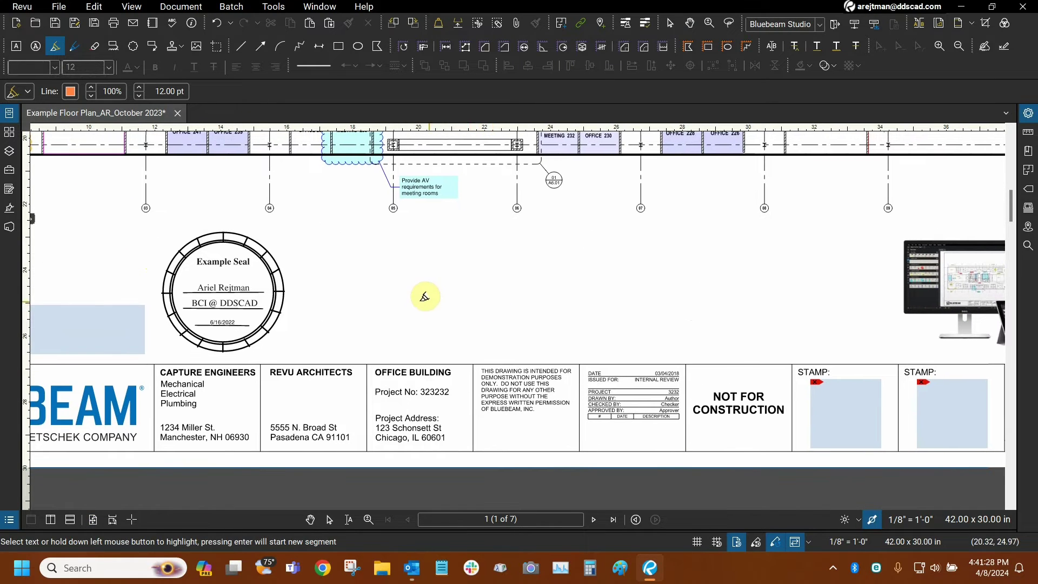
{"action": "mouse_move", "coordinate": [313, 295]}
{"action": "left_mouse_down"}
{"action": "mouse_move", "coordinate": [388, 296]}
{"action": "mouse_move", "coordinate": [456, 264]}
{"action": "mouse_move", "coordinate": [456, 297]}
{"action": "mouse_move", "coordinate": [431, 245]}
{"action": "mouse_move", "coordinate": [504, 246]}
{"action": "mouse_move", "coordinate": [527, 309]}
{"action": "mouse_move", "coordinate": [587, 265]}
{"action": "mouse_move", "coordinate": [603, 338]}
{"action": "left_mouse_up"}
{"action": "mouse_move", "coordinate": [651, 282]}
{"action": "left_mouse_down"}
{"action": "mouse_move", "coordinate": [658, 276]}
{"action": "mouse_move", "coordinate": [618, 241]}
{"action": "mouse_move", "coordinate": [702, 203]}
{"action": "mouse_move", "coordinate": [814, 269]}
{"action": "mouse_move", "coordinate": [725, 346]}
{"action": "mouse_move", "coordinate": [713, 258]}
{"action": "left_mouse_up"}
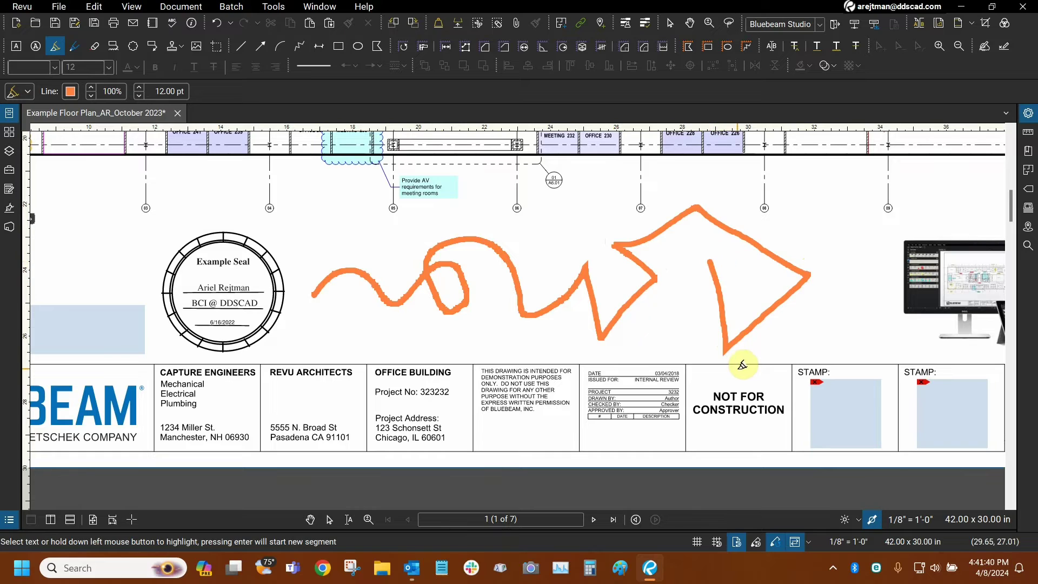
{"action": "left_click_drag", "start_coordinate": [563, 337], "coordinate": [403, 344]}
Draw several short, crossing orange highlight strokes right of the triangle.
{"action": "left_click", "coordinate": [361, 234]}
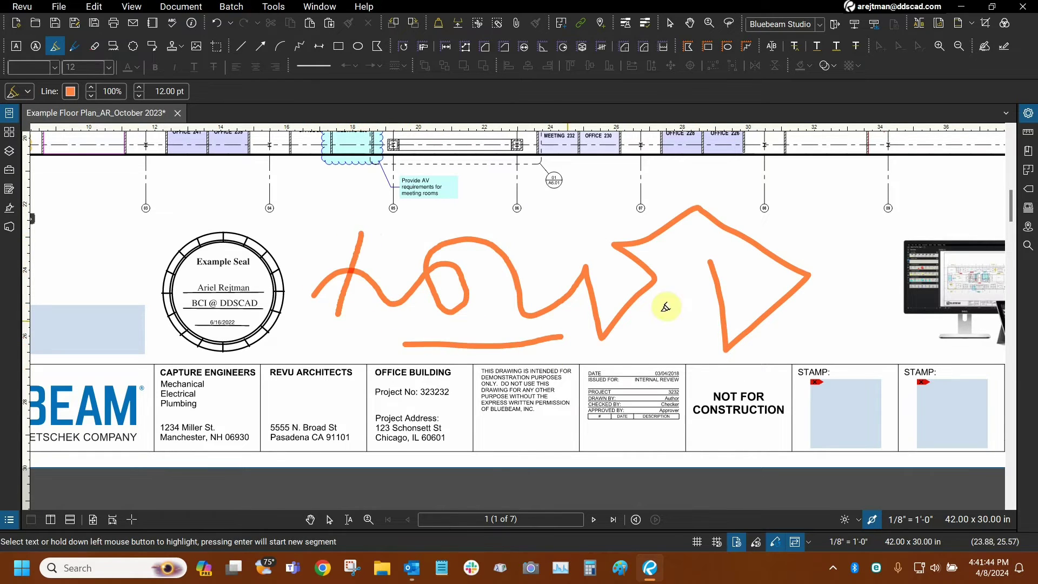
{"action": "left_click_drag", "start_coordinate": [698, 234], "coordinate": [508, 276]}
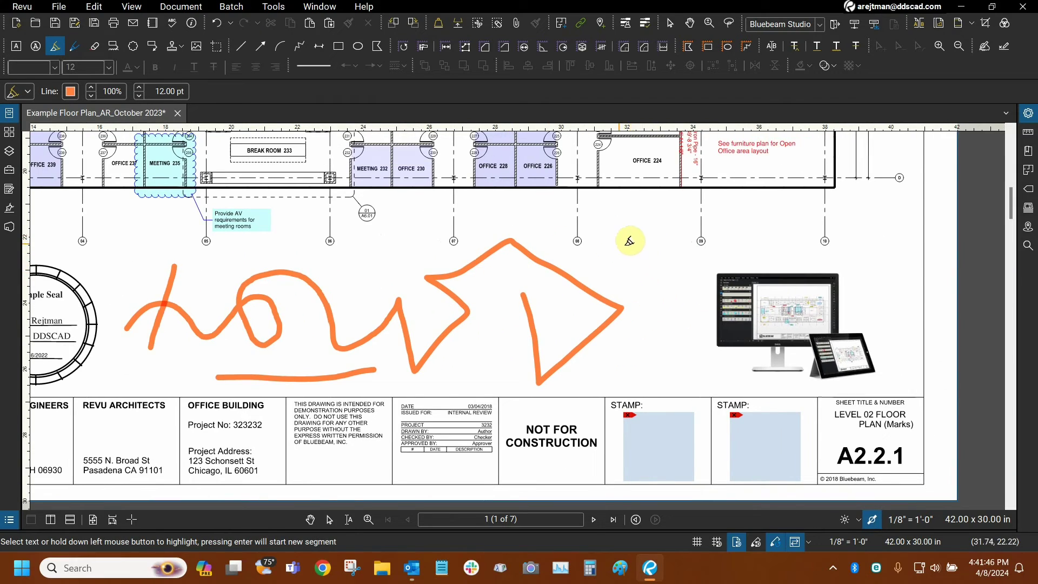
{"action": "left_click_drag", "start_coordinate": [635, 216], "coordinate": [669, 243]}
{"action": "left_click", "coordinate": [611, 254]}
{"action": "mouse_move", "coordinate": [609, 252]}
{"action": "left_mouse_down"}
{"action": "mouse_move", "coordinate": [653, 265]}
{"action": "mouse_move", "coordinate": [662, 307]}
{"action": "left_mouse_up"}
{"action": "left_click_drag", "start_coordinate": [632, 238], "coordinate": [644, 269]}
{"action": "left_click_drag", "start_coordinate": [656, 285], "coordinate": [644, 323]}
{"action": "left_click_drag", "start_coordinate": [688, 268], "coordinate": [658, 268]}
{"action": "left_click_drag", "start_coordinate": [614, 227], "coordinate": [614, 263]}
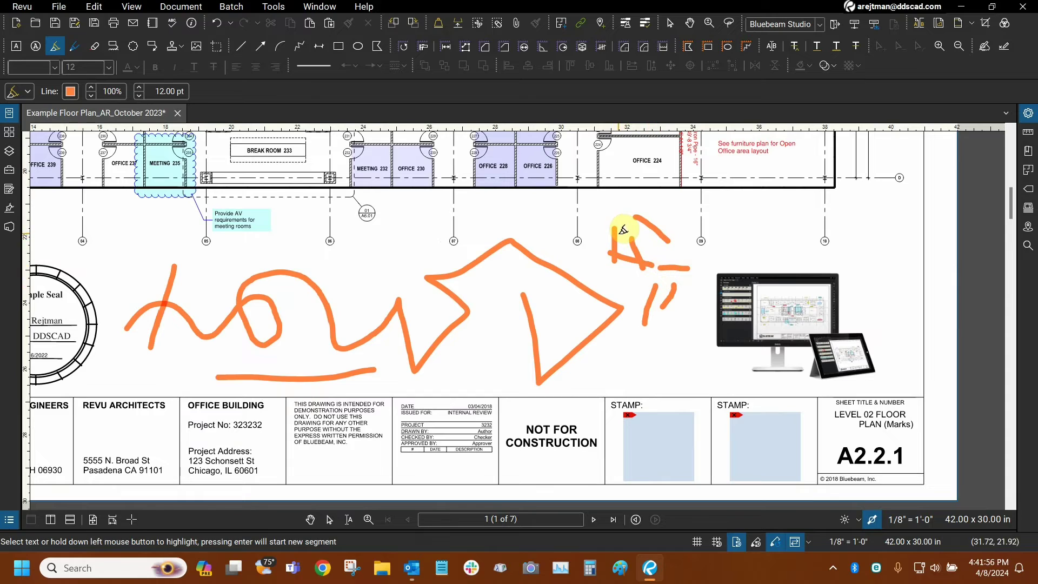
Add two more orange strokes below the earlier marks and exit the Highlight tool.
{"action": "left_click_drag", "start_coordinate": [651, 334], "coordinate": [626, 358]}
{"action": "left_click_drag", "start_coordinate": [691, 349], "coordinate": [639, 382]}
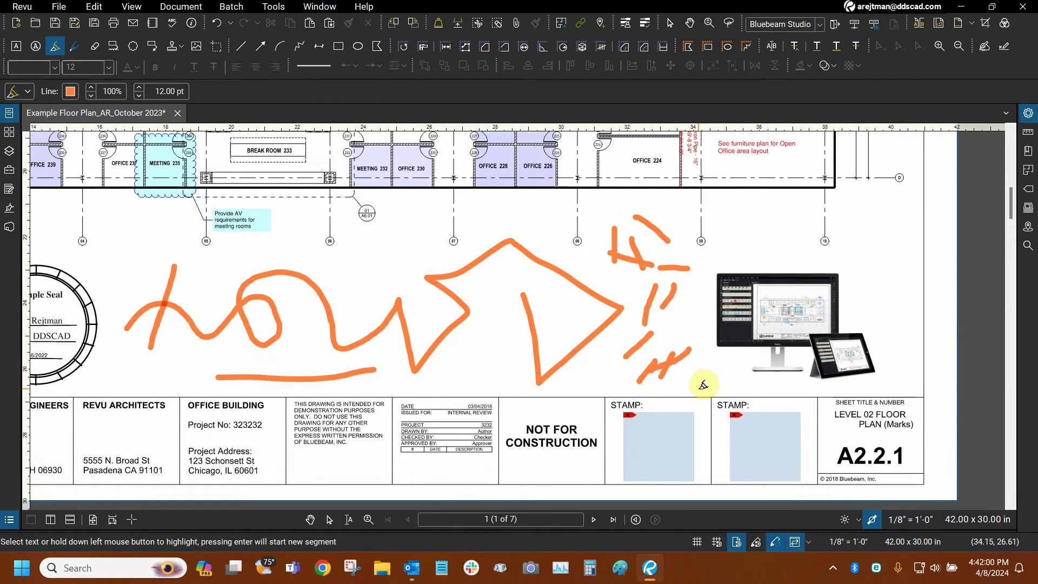
{"action": "key", "text": "Escape"}
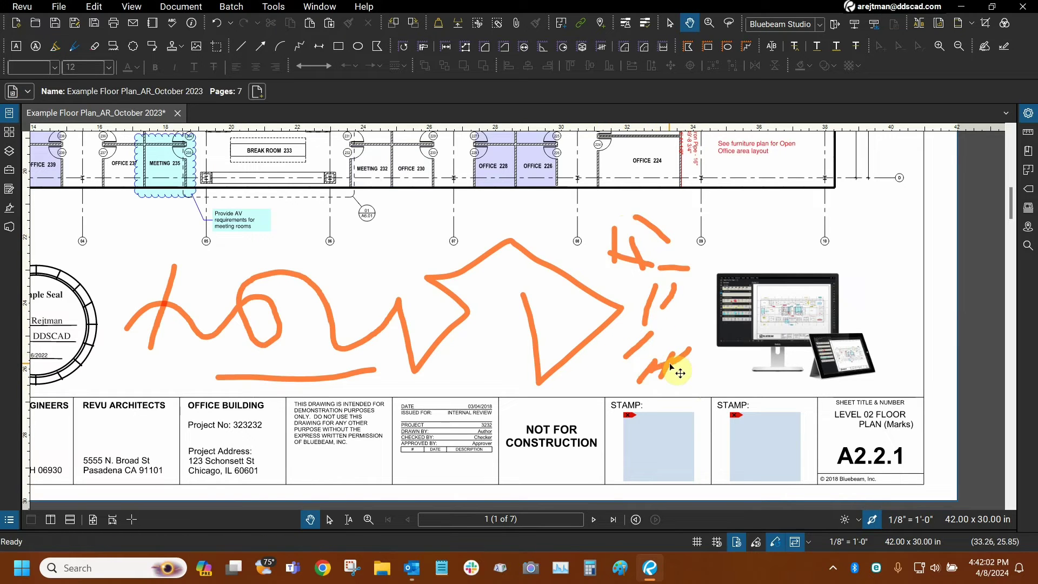
Nudge the upper highlight strokes up and the lower crossing strokes down and right.
{"action": "left_click", "coordinate": [642, 264]}
{"action": "left_click_drag", "start_coordinate": [642, 264], "coordinate": [642, 255]}
{"action": "left_click", "coordinate": [640, 353]}
{"action": "left_click_drag", "start_coordinate": [639, 354], "coordinate": [645, 359]}
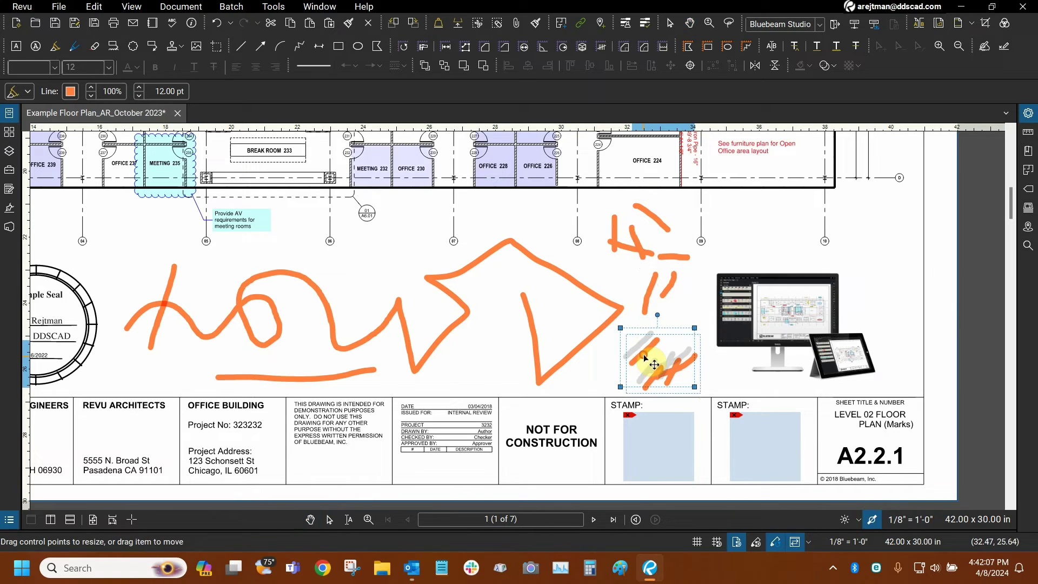
{"action": "left_click", "coordinate": [597, 385]}
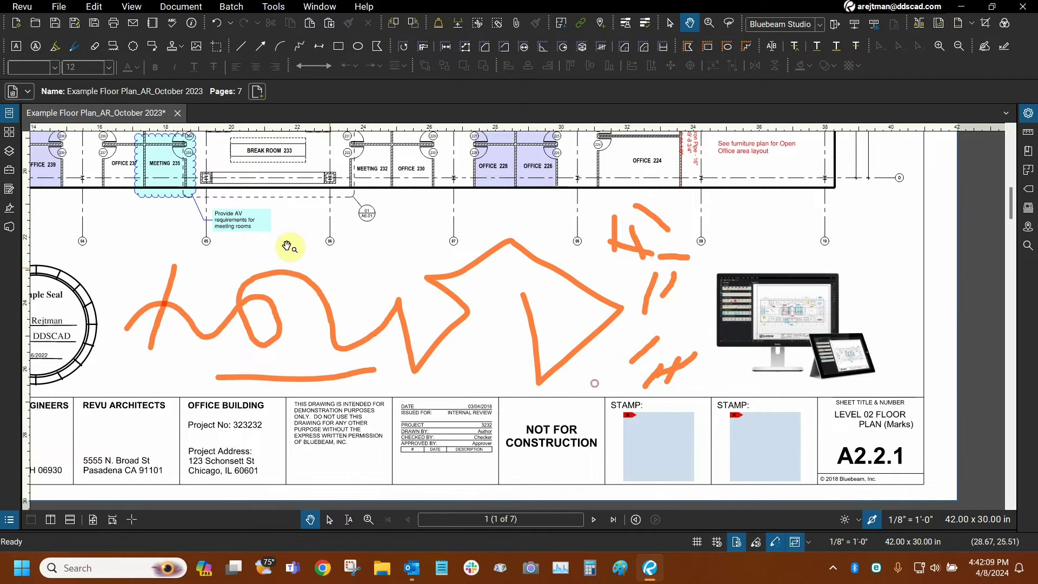
{"action": "left_click", "coordinate": [640, 359]}
Open and close the selected highlight's Properties, pan right, and switch to the Eraser.
{"action": "left_click", "coordinate": [1028, 113]}
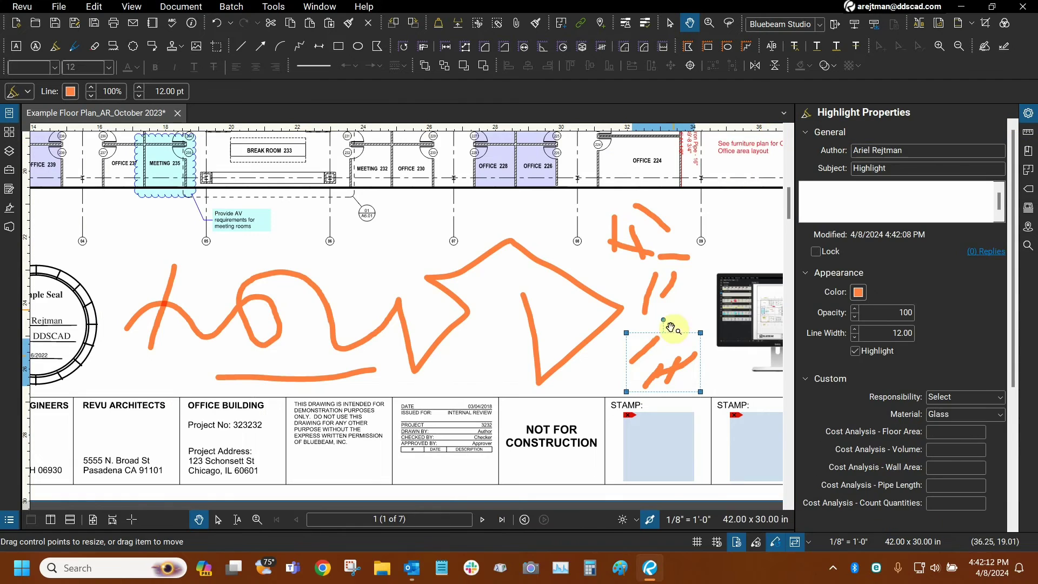
{"action": "left_click", "coordinate": [1029, 112]}
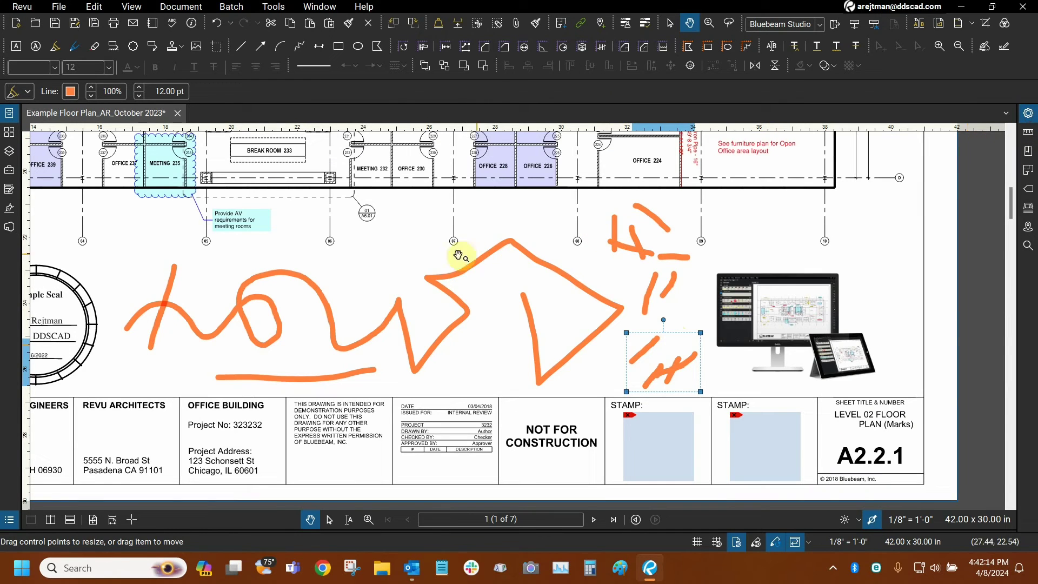
{"action": "left_click_drag", "start_coordinate": [486, 225], "coordinate": [556, 224]}
{"action": "left_click", "coordinate": [95, 49]}
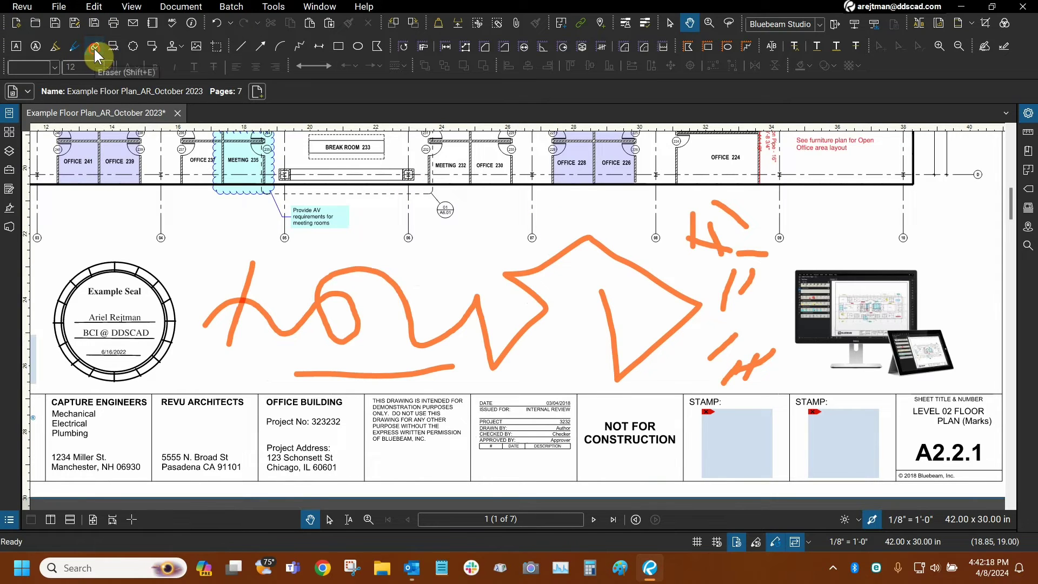
With the point eraser, erase part of the short vertical stroke and cut two gaps in the arc.
{"action": "left_click", "coordinate": [16, 93]}
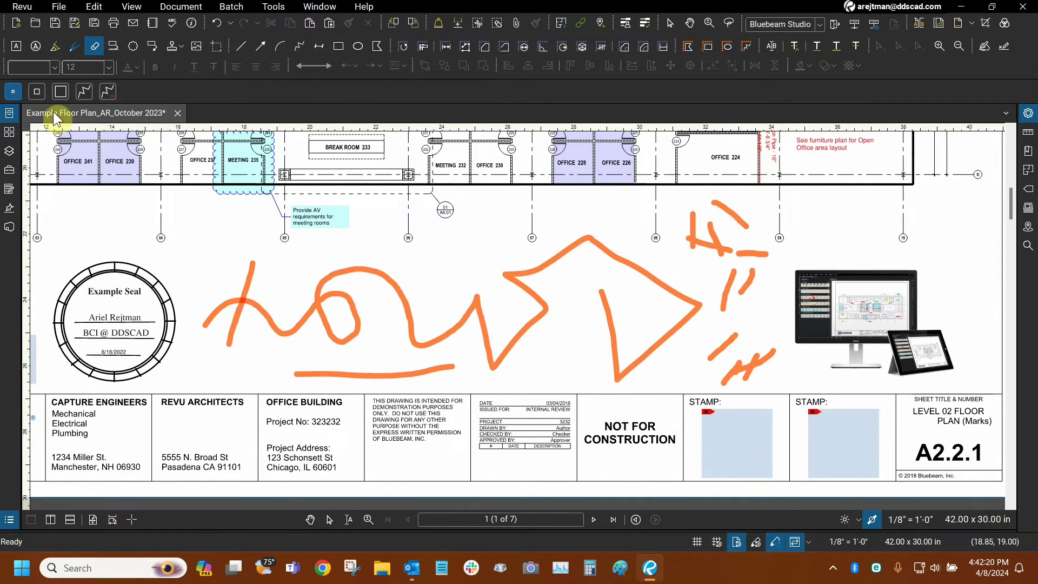
{"action": "left_click_drag", "start_coordinate": [252, 290], "coordinate": [265, 313]}
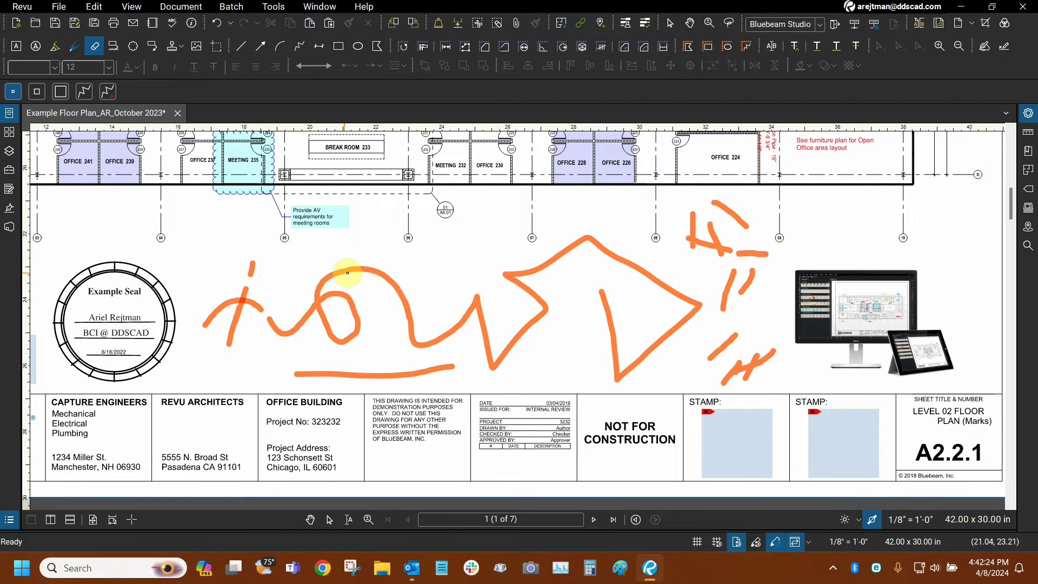
{"action": "scroll", "coordinate": [372, 272], "scroll_direction": "up", "scroll_amount": 2}
{"action": "scroll", "coordinate": [373, 271], "scroll_direction": "up", "scroll_amount": 1}
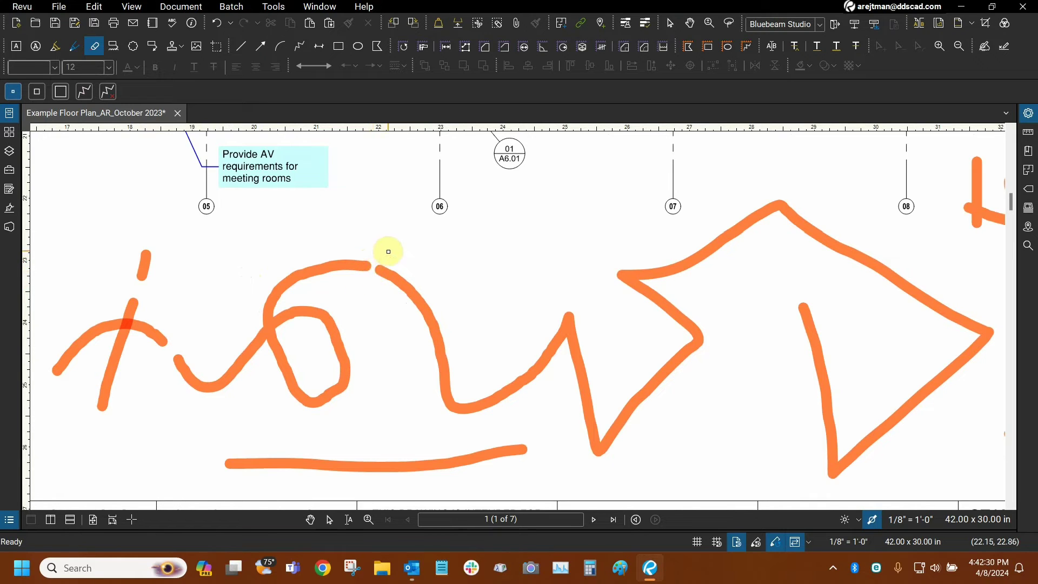
{"action": "scroll", "coordinate": [409, 307], "scroll_direction": "up", "scroll_amount": 2}
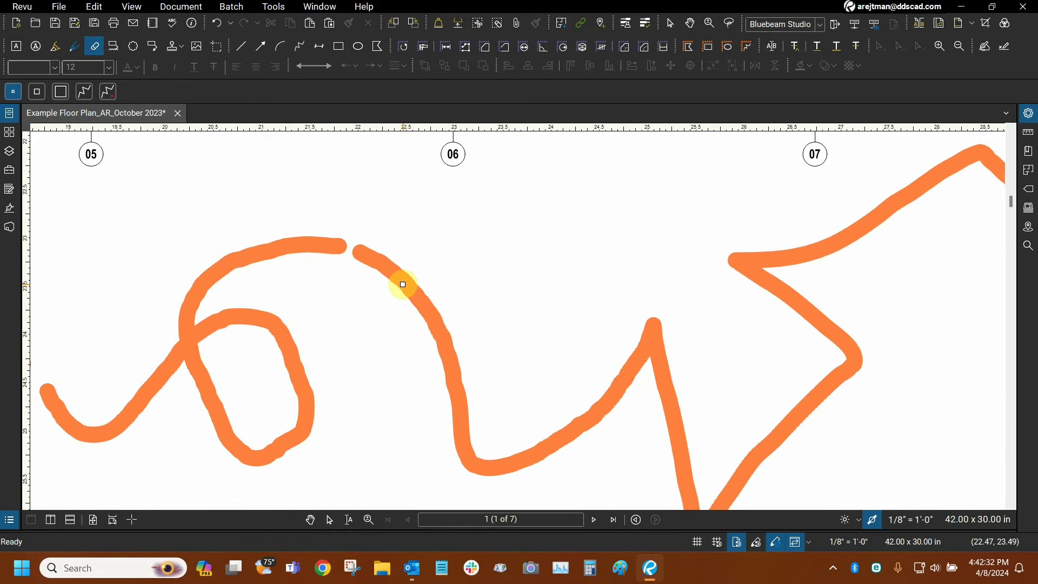
{"action": "scroll", "coordinate": [403, 282], "scroll_direction": "up", "scroll_amount": 3}
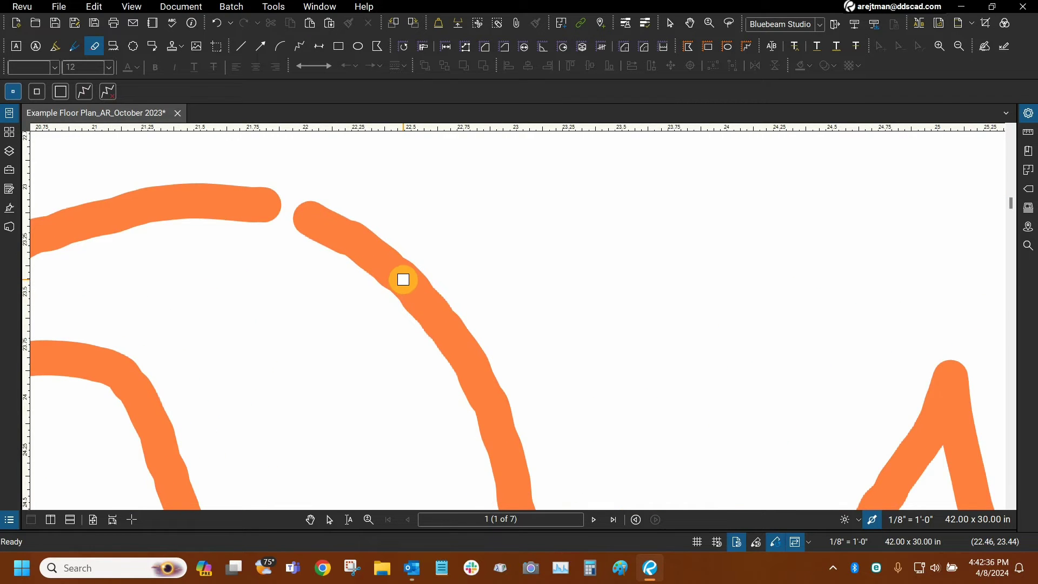
{"action": "left_click", "coordinate": [403, 279]}
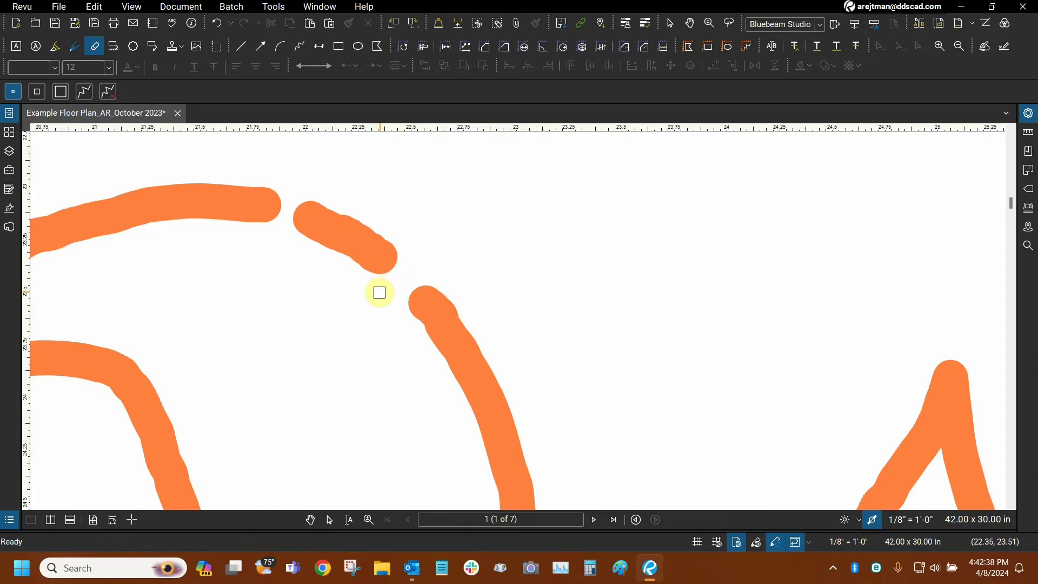
{"action": "left_click", "coordinate": [469, 366]}
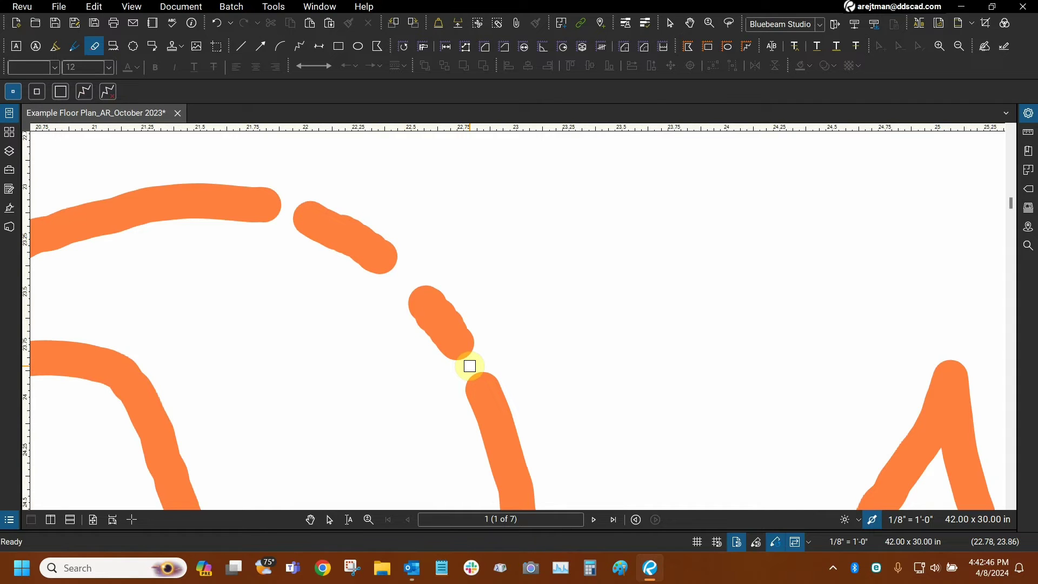
Cut more gaps with a medium square eraser, then erase a loop chunk with a large square.
{"action": "left_click", "coordinate": [36, 91]}
{"action": "scroll", "coordinate": [595, 299], "scroll_direction": "down", "scroll_amount": 3}
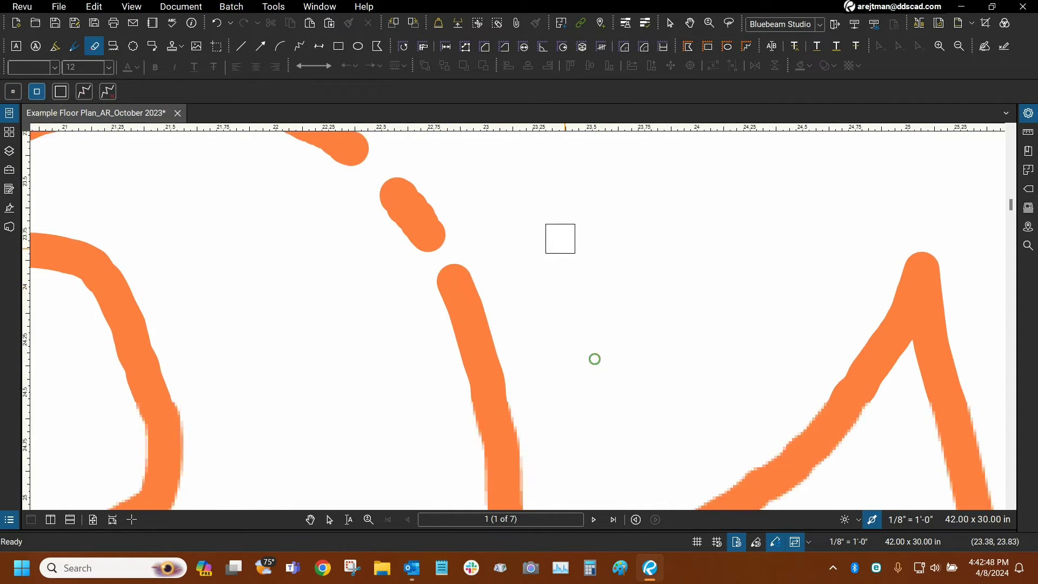
{"action": "left_click", "coordinate": [476, 354]}
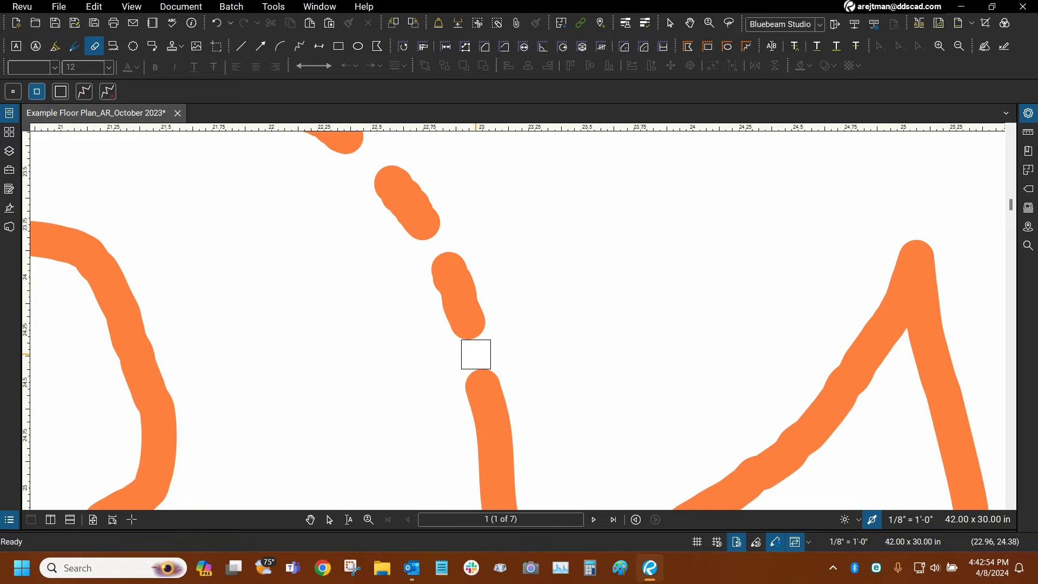
{"action": "scroll", "coordinate": [324, 344], "scroll_direction": "down", "scroll_amount": 3}
{"action": "left_click", "coordinate": [132, 347]}
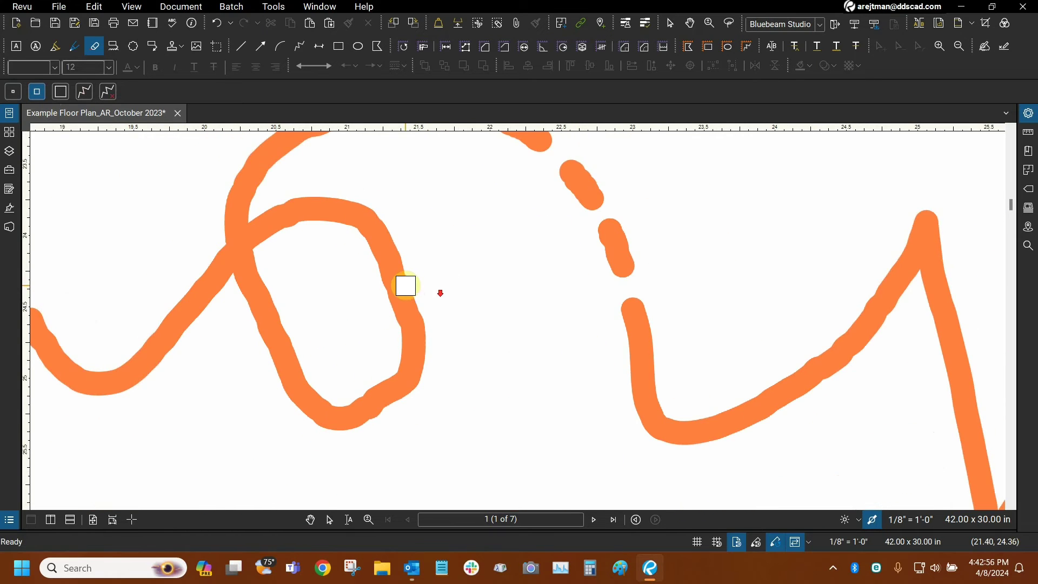
{"action": "left_click", "coordinate": [61, 92]}
{"action": "left_click", "coordinate": [371, 405]}
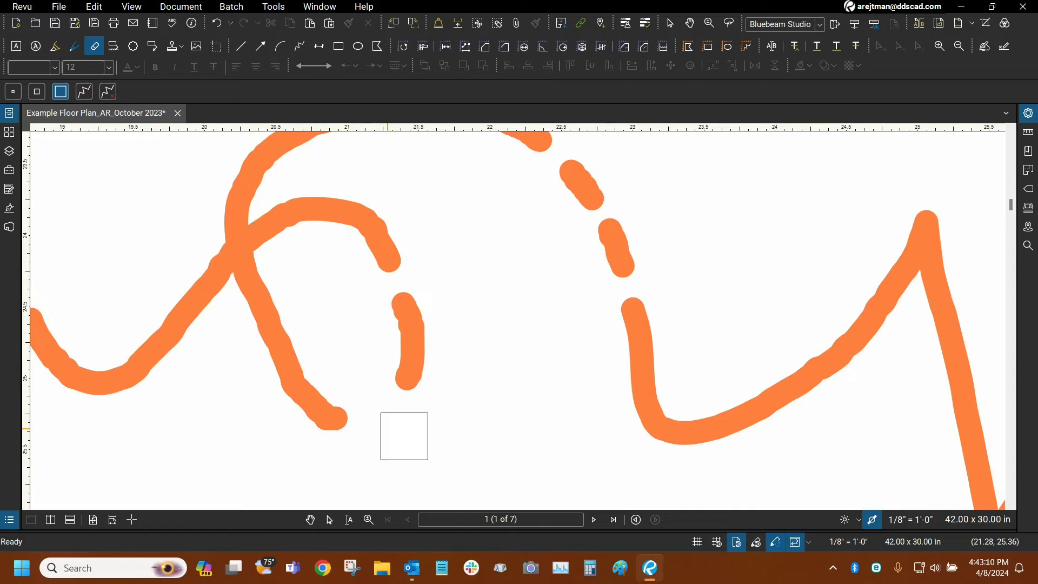
Erase two more pieces of the arc, then undo back to the earliest Erase history entry.
{"action": "scroll", "coordinate": [577, 387], "scroll_direction": "down", "scroll_amount": 3}
{"action": "mouse_move", "coordinate": [452, 379]}
{"action": "left_mouse_down"}
{"action": "mouse_move", "coordinate": [459, 399]}
{"action": "mouse_move", "coordinate": [530, 390]}
{"action": "mouse_move", "coordinate": [586, 356]}
{"action": "left_mouse_up"}
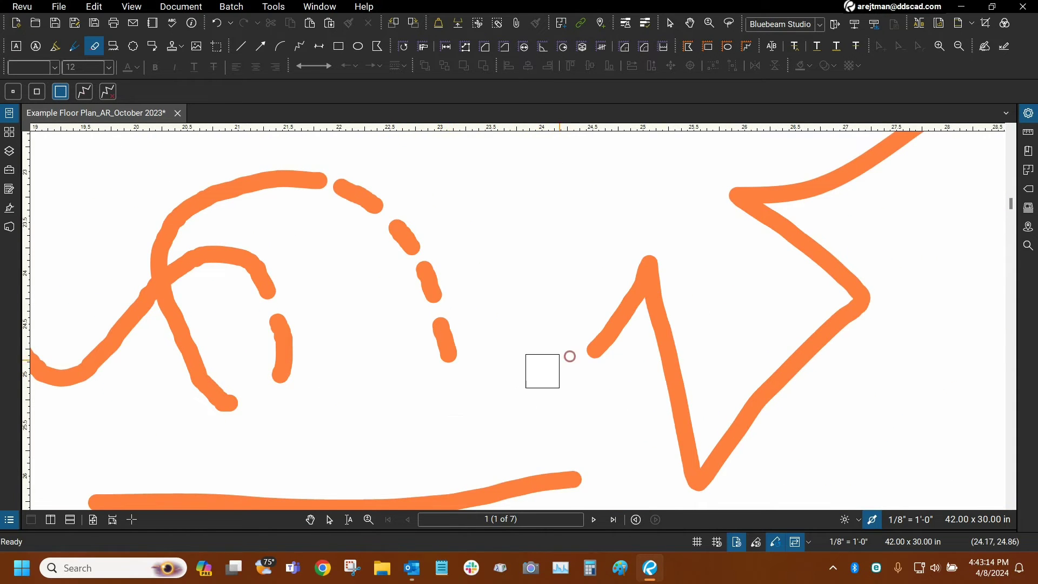
{"action": "scroll", "coordinate": [505, 392], "scroll_direction": "down", "scroll_amount": 1}
{"action": "mouse_move", "coordinate": [540, 387]}
{"action": "left_mouse_down"}
{"action": "mouse_move", "coordinate": [520, 304]}
{"action": "mouse_move", "coordinate": [413, 241]}
{"action": "mouse_move", "coordinate": [361, 279]}
{"action": "left_mouse_up"}
{"action": "scroll", "coordinate": [487, 362], "scroll_direction": "down", "scroll_amount": 3}
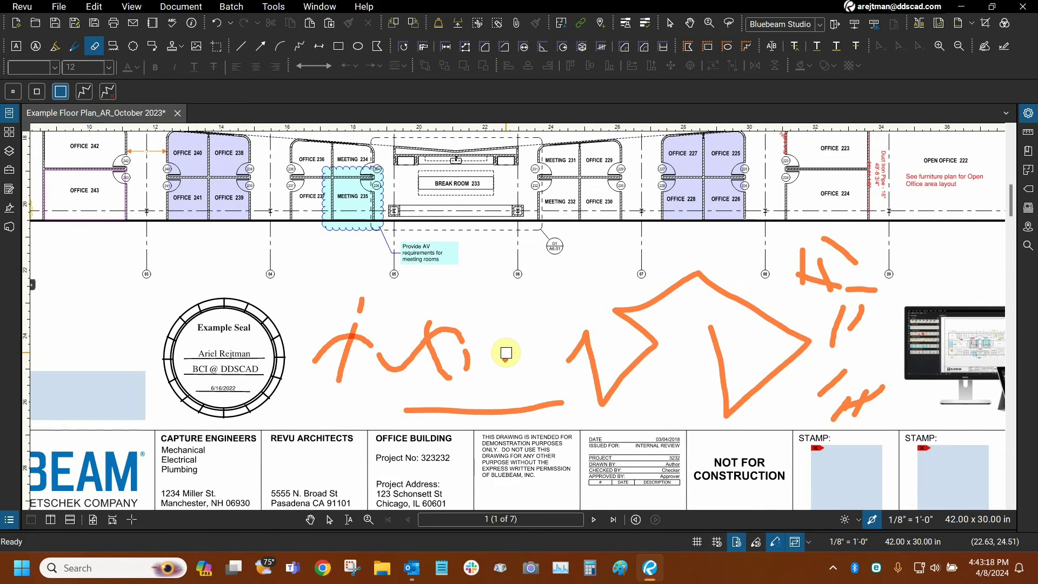
{"action": "left_click_drag", "start_coordinate": [505, 355], "coordinate": [441, 336]}
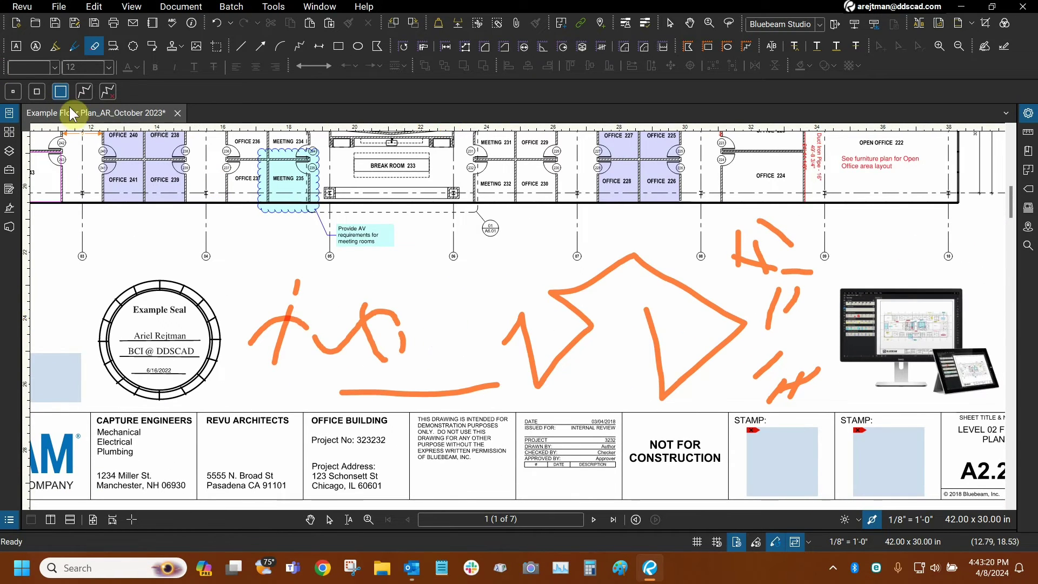
{"action": "left_click", "coordinate": [230, 23]}
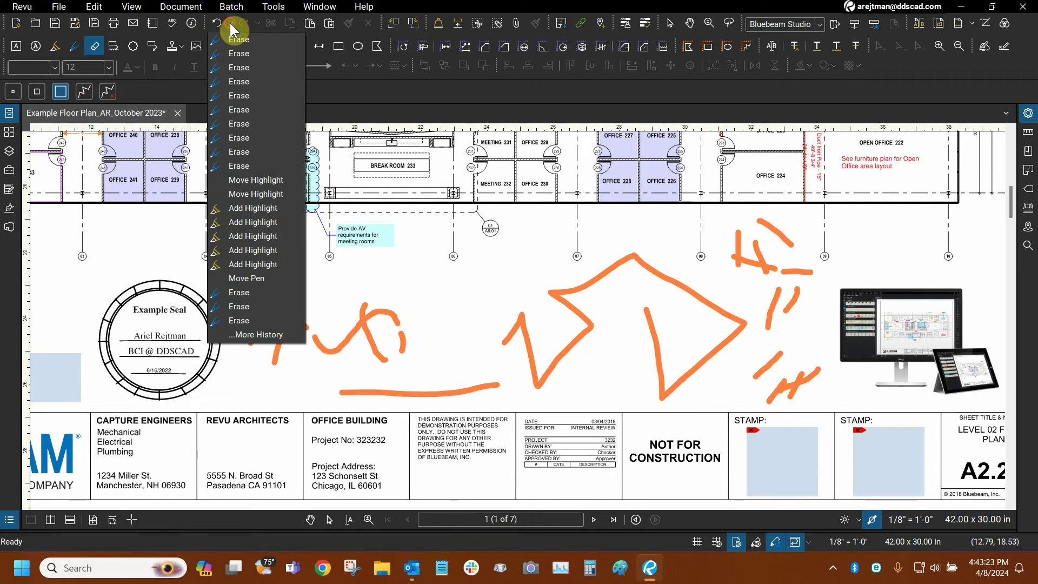
{"action": "left_click", "coordinate": [251, 165]}
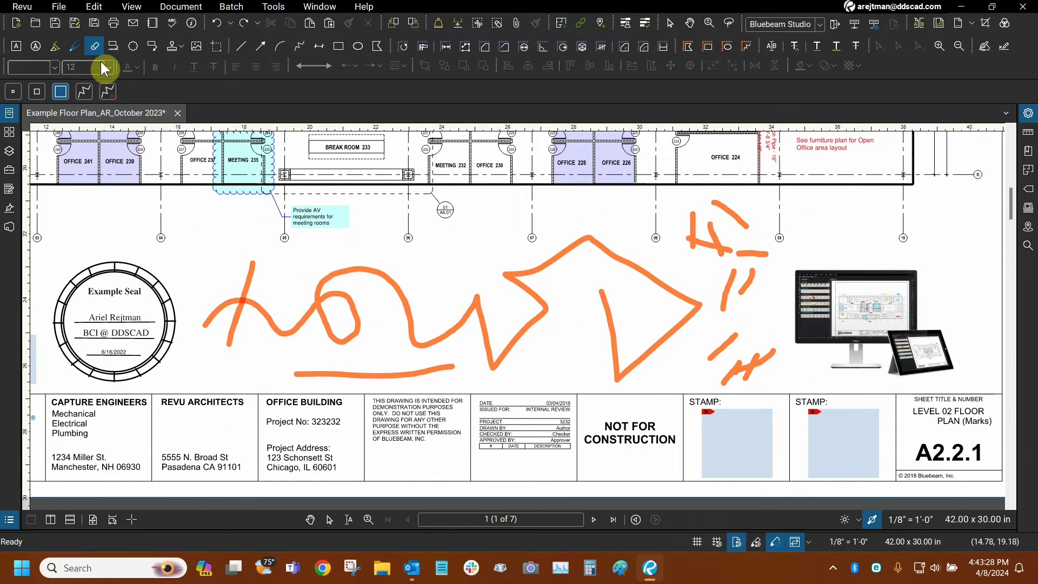
Erase the entire long freehand curve with the stroke eraser, then undo it.
{"action": "left_click", "coordinate": [83, 96]}
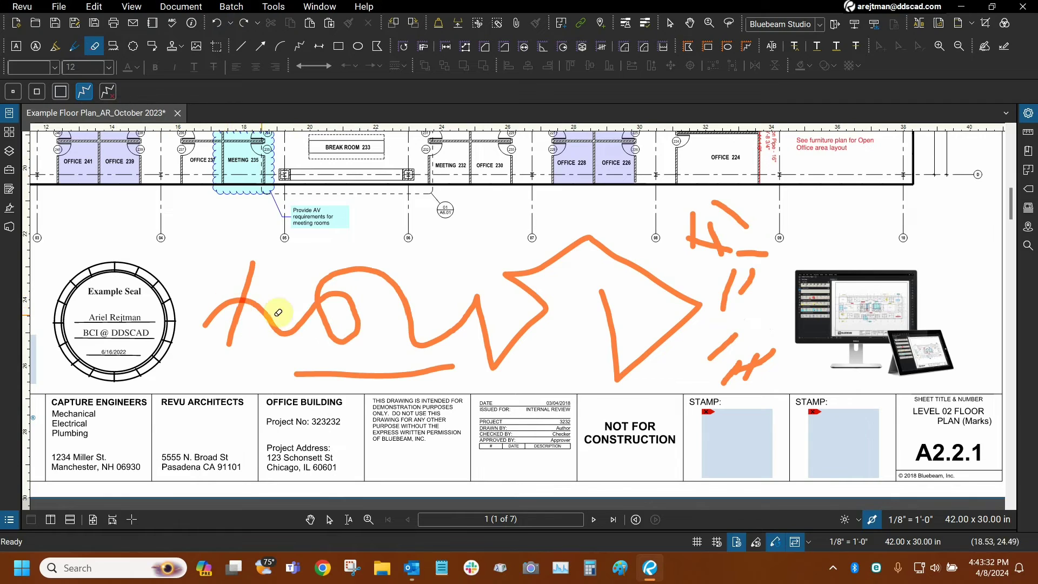
{"action": "left_click", "coordinate": [219, 308]}
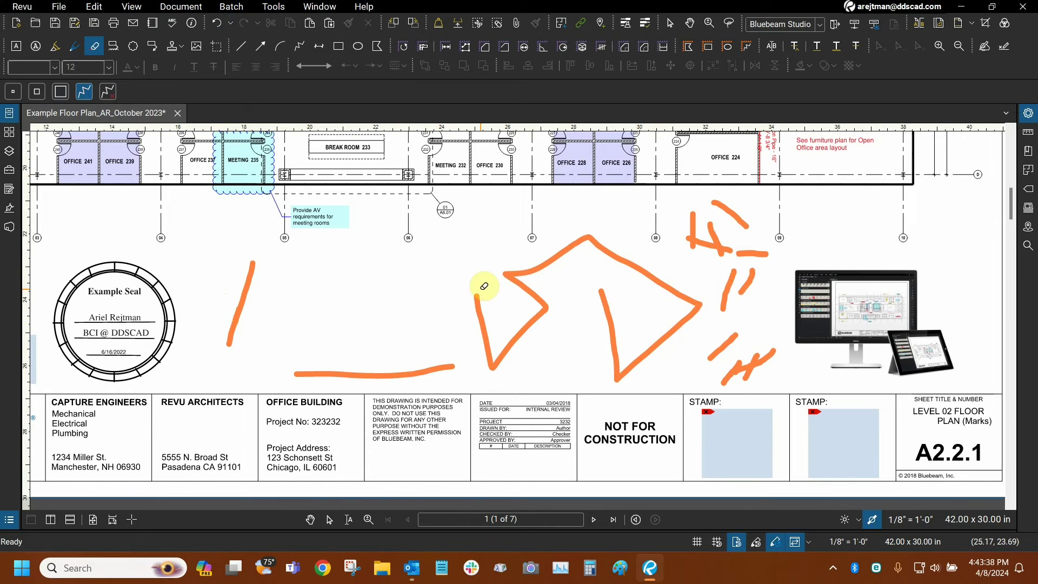
{"action": "left_click", "coordinate": [216, 22]}
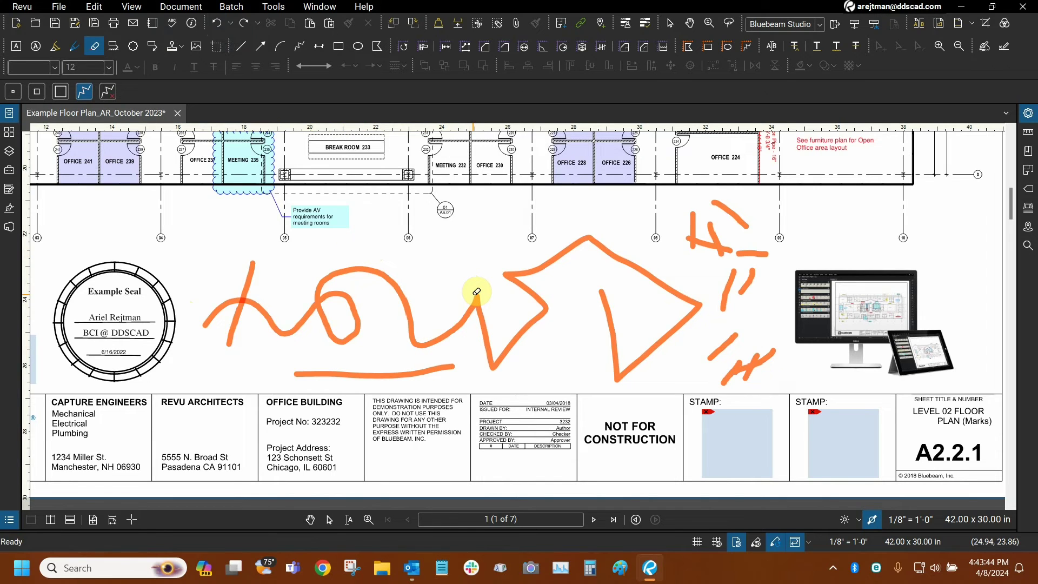
Erase the freehand curve and two scribble pieces, then undo the zigzag segment's erasure.
{"action": "left_click_drag", "start_coordinate": [460, 302], "coordinate": [424, 289]}
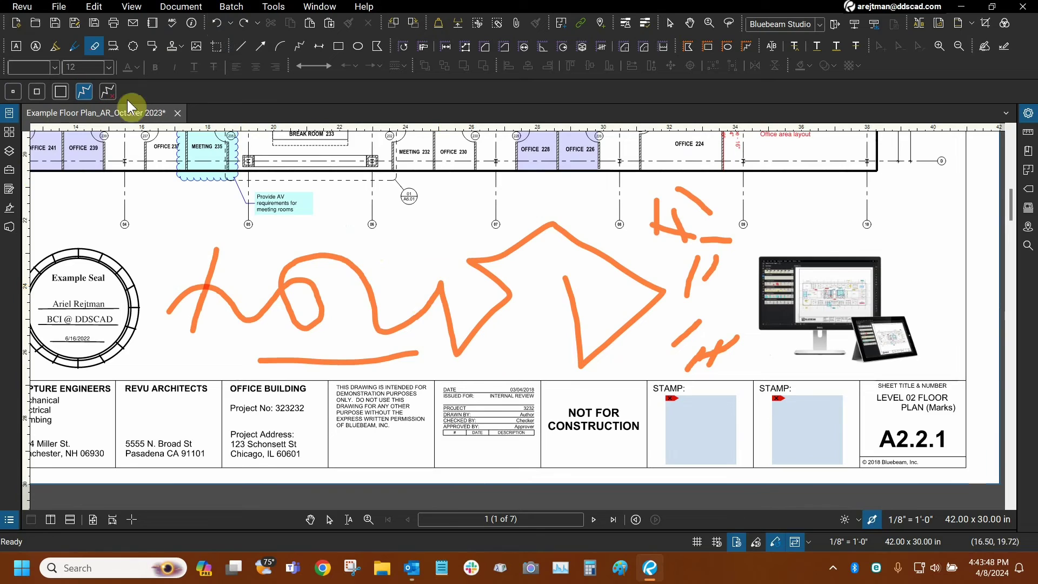
{"action": "left_click", "coordinate": [345, 259]}
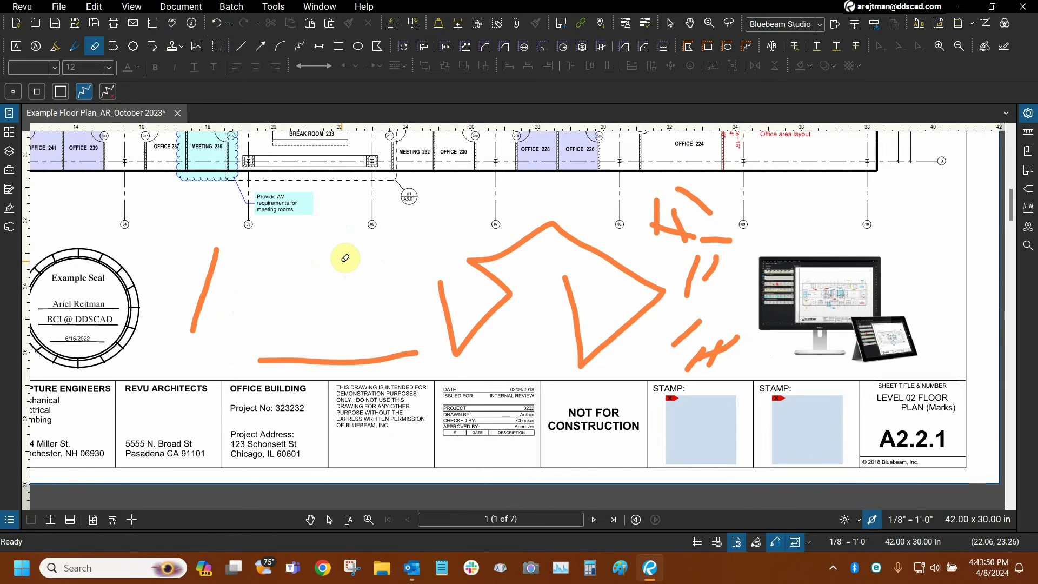
{"action": "left_click", "coordinate": [449, 311]}
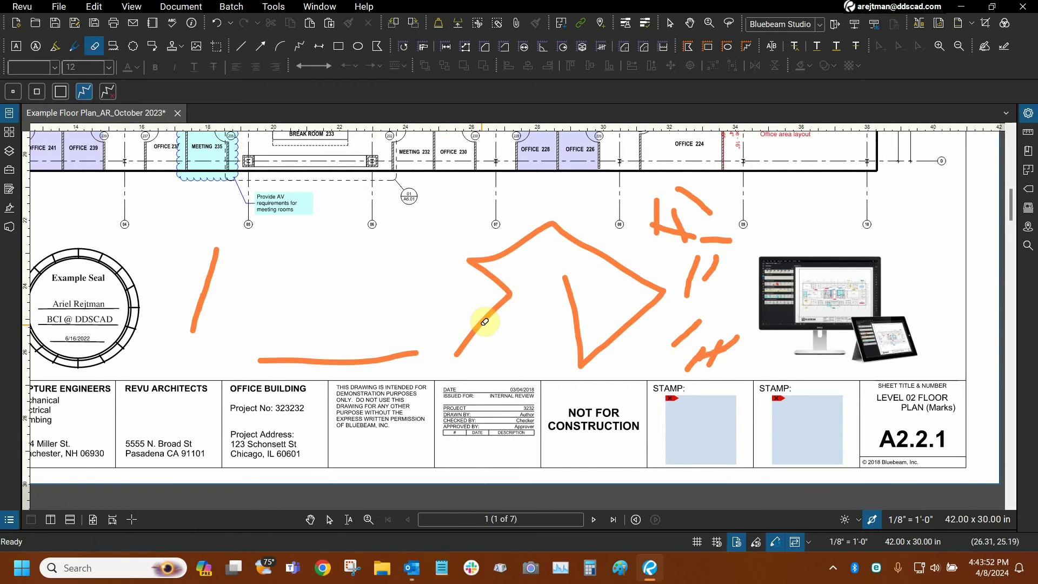
{"action": "left_click", "coordinate": [484, 323]}
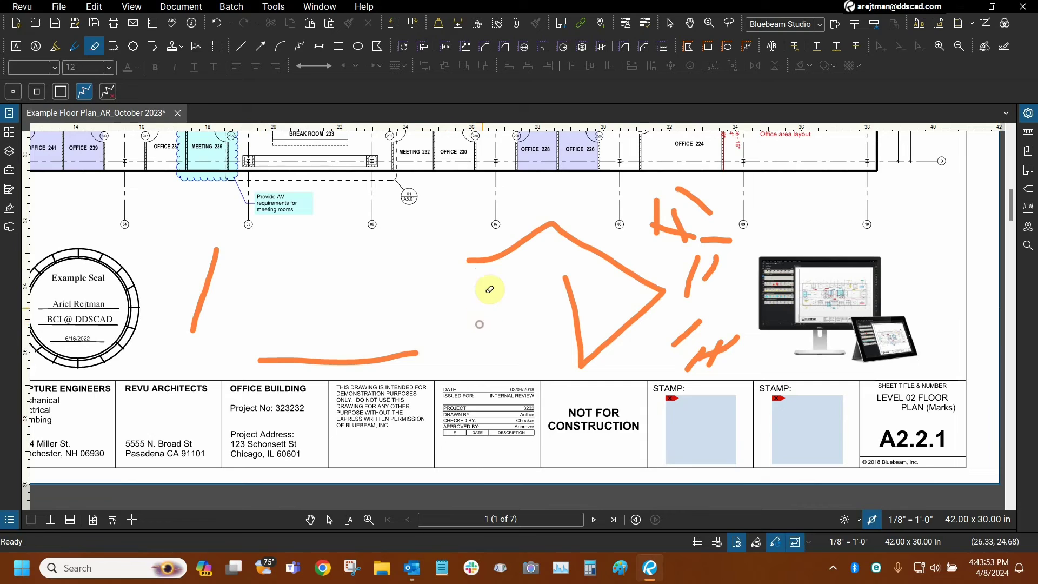
{"action": "left_click", "coordinate": [217, 23]}
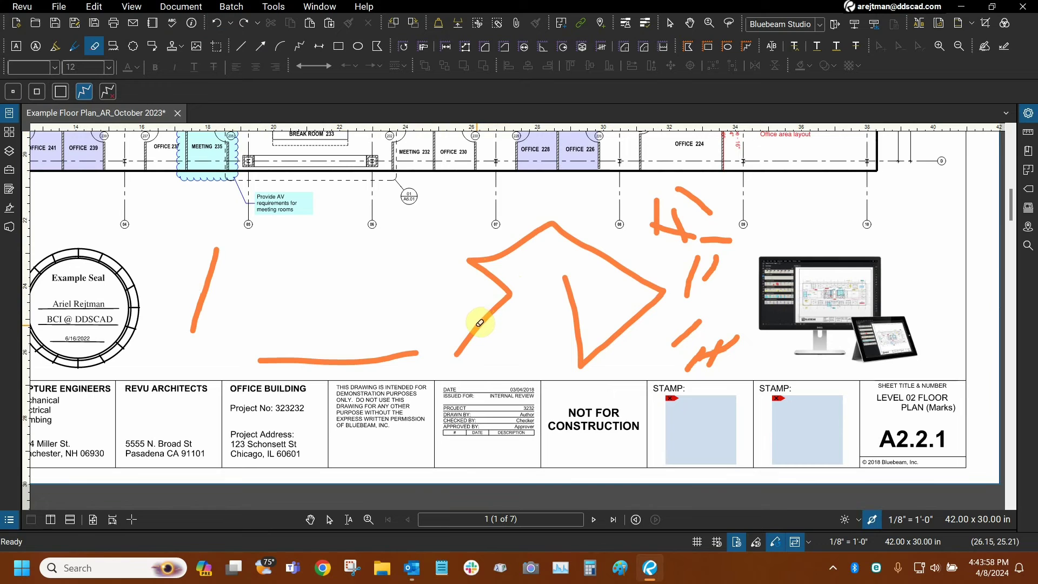
{"action": "scroll", "coordinate": [510, 296], "scroll_direction": "up", "scroll_amount": 3}
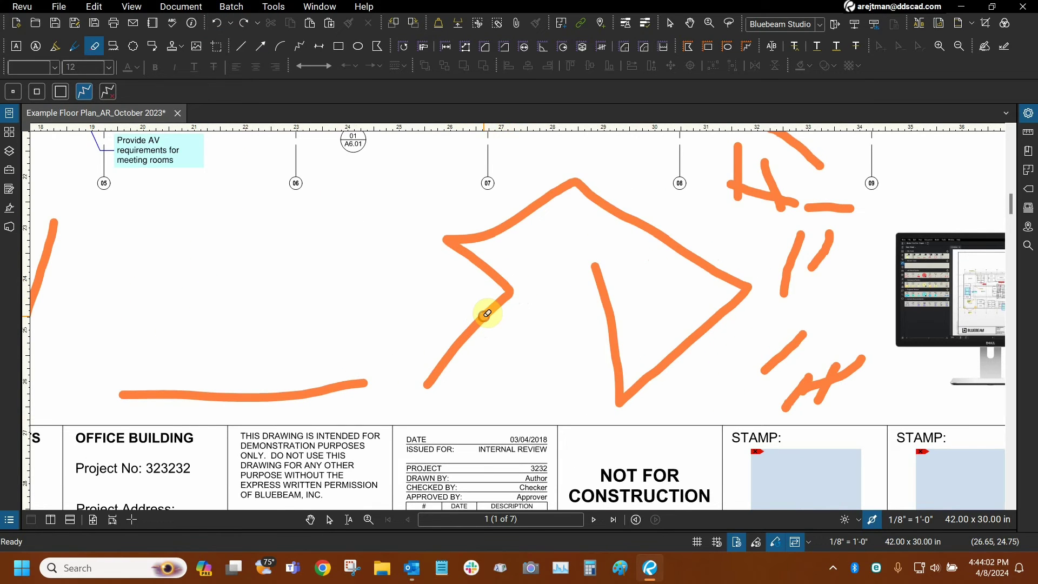
Erase the zigzag stroke and peaked roof stroke, undoing the roof erasure.
{"action": "left_click", "coordinate": [487, 313]}
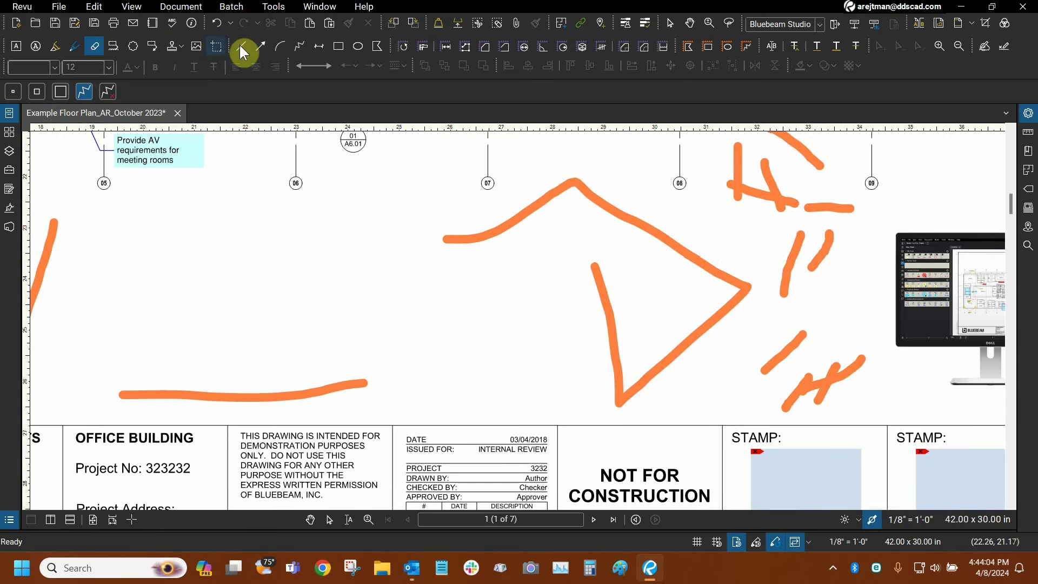
{"action": "left_click", "coordinate": [218, 22]}
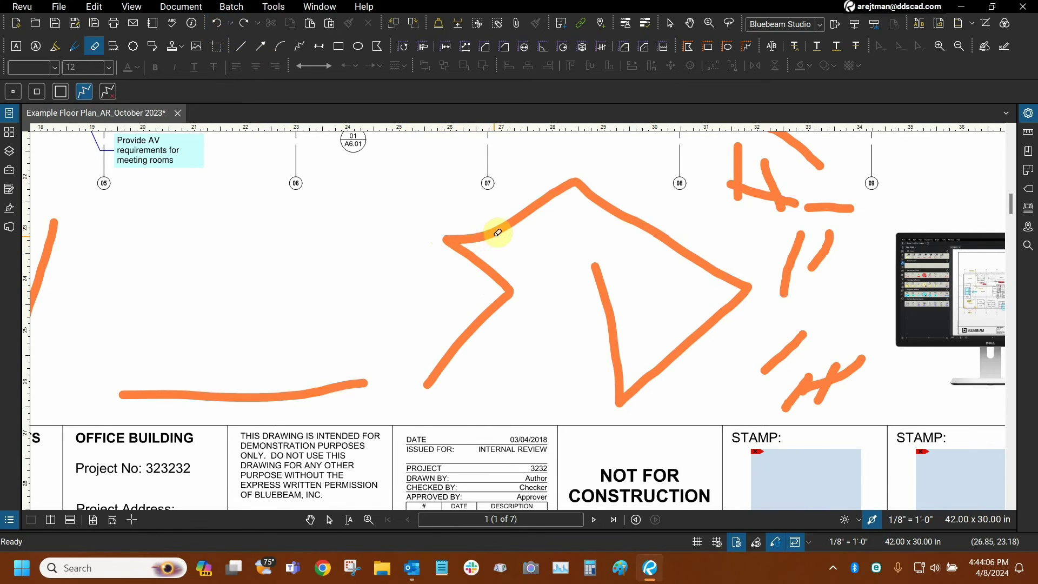
{"action": "left_click", "coordinate": [489, 273]}
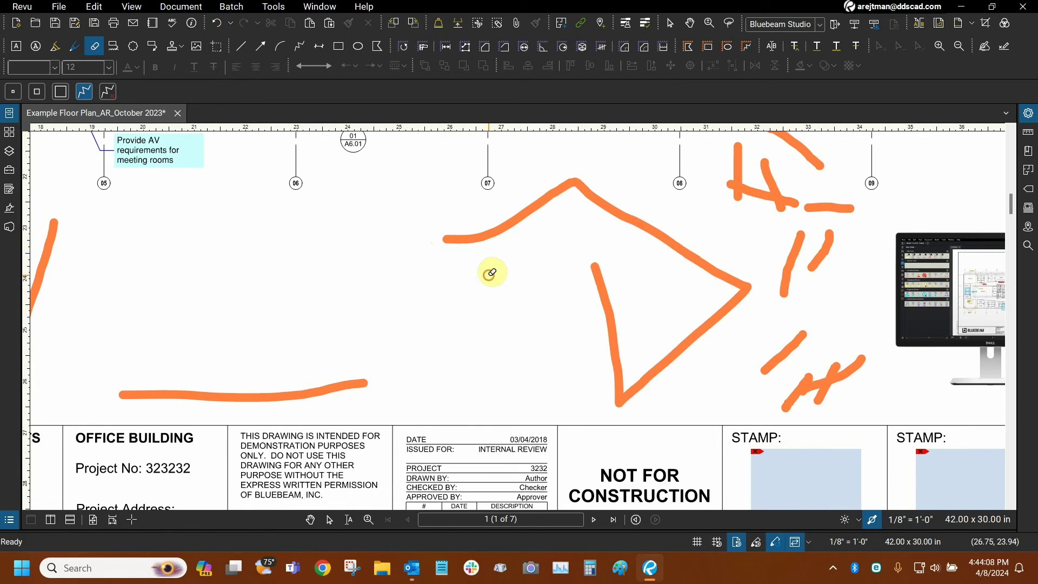
{"action": "left_click", "coordinate": [484, 237]}
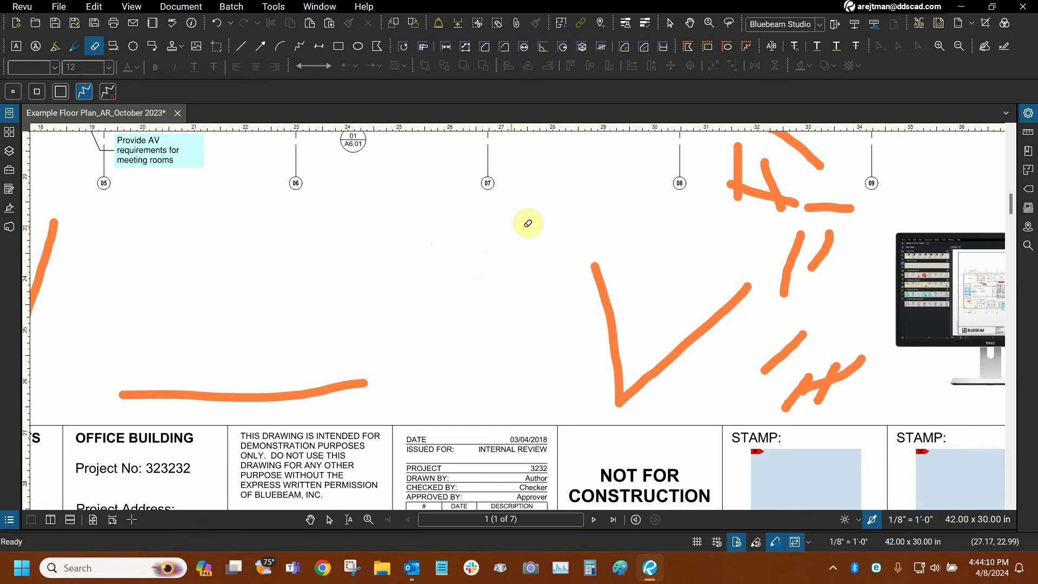
{"action": "left_click", "coordinate": [218, 22]}
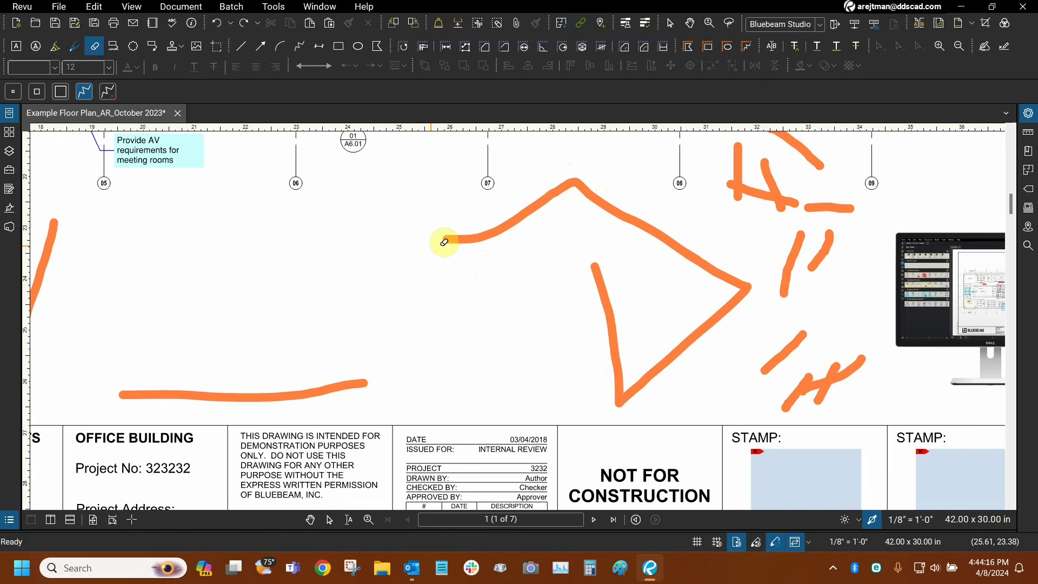
Erase the roof, the triangle's lower-right leg and the middle vertical stroke, restoring the vertical one.
{"action": "left_click", "coordinate": [643, 227]}
{"action": "left_click", "coordinate": [691, 338]}
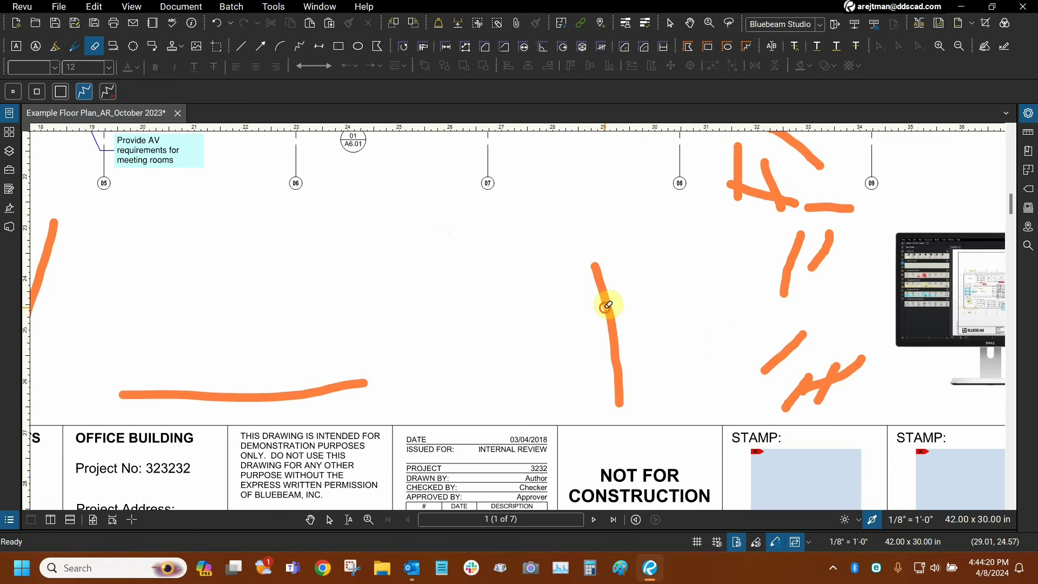
{"action": "left_click", "coordinate": [607, 306]}
{"action": "scroll", "coordinate": [297, 309], "scroll_direction": "down", "scroll_amount": 5}
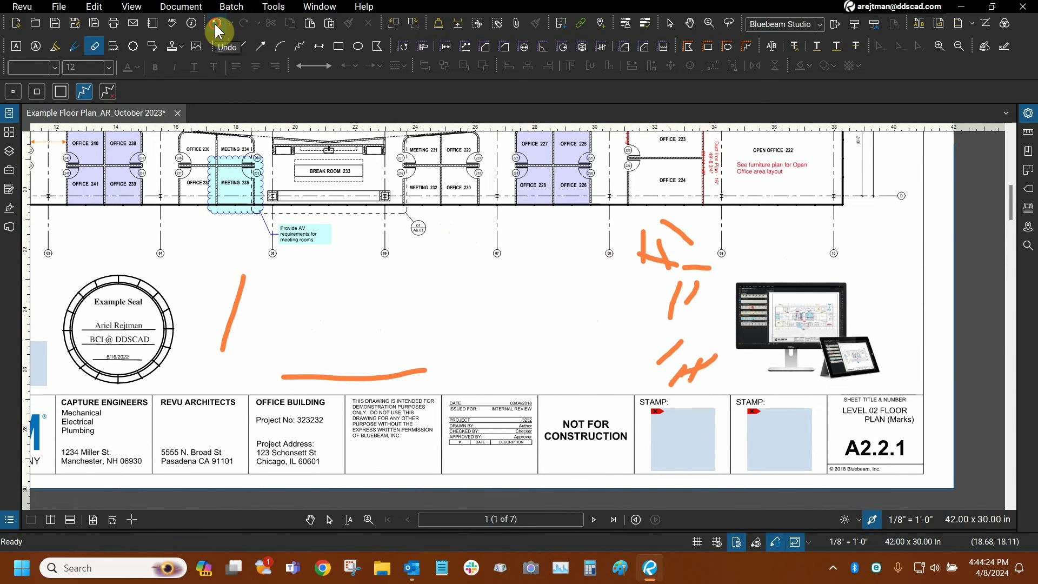
{"action": "left_click", "coordinate": [216, 32]}
Revert to the fifth Erase entry in the Undo history.
{"action": "left_click", "coordinate": [230, 23]}
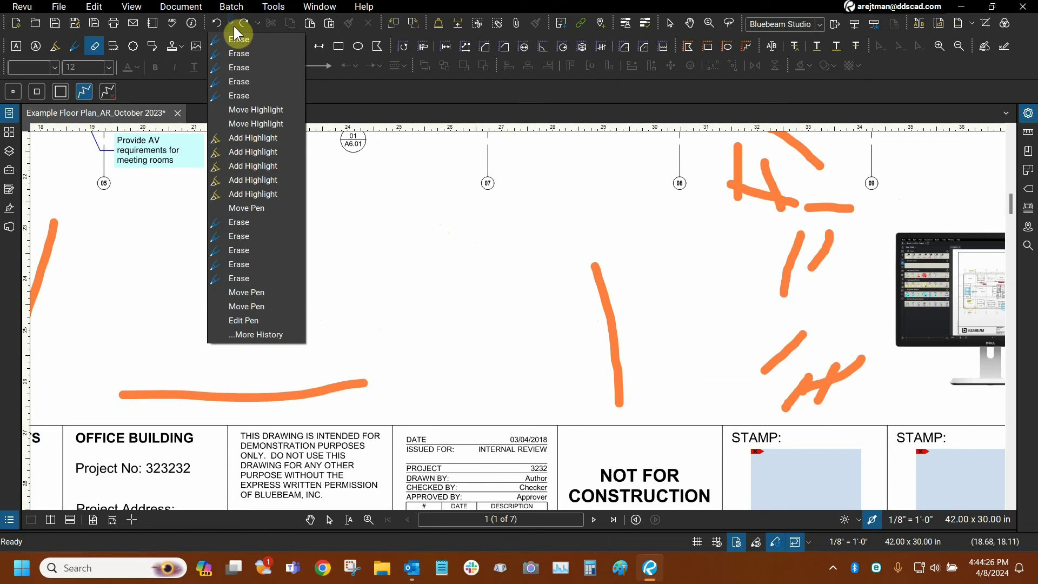
{"action": "left_click", "coordinate": [233, 26]}
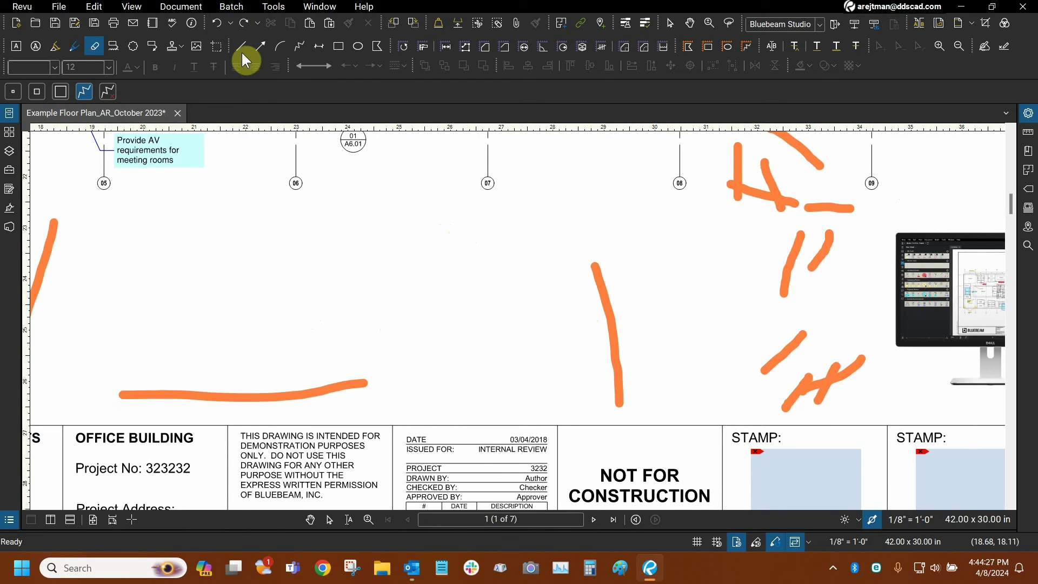
{"action": "left_click", "coordinate": [231, 24]}
{"action": "left_click", "coordinate": [232, 96]}
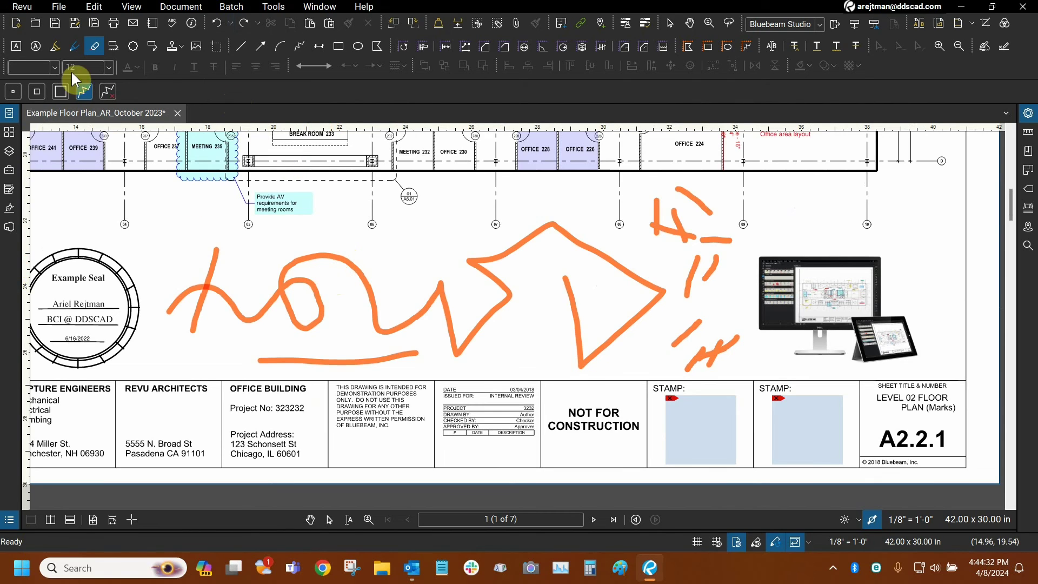
Stroke-erase the loop-zigzag-triangle scribble, then wipe the horizontal and L-shaped strokes near 08/09.
{"action": "left_click", "coordinate": [108, 92]}
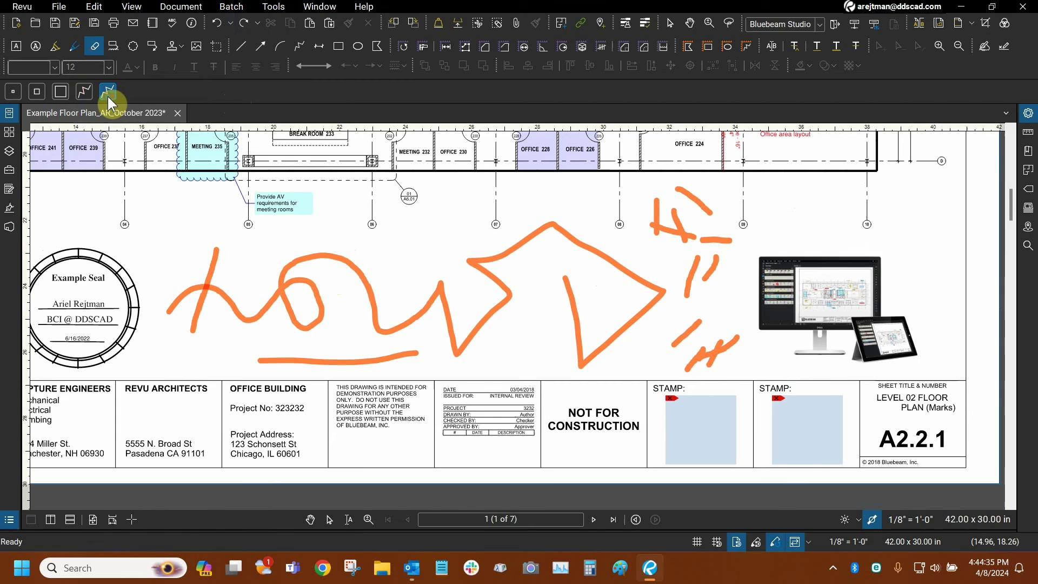
{"action": "left_click", "coordinate": [371, 284]}
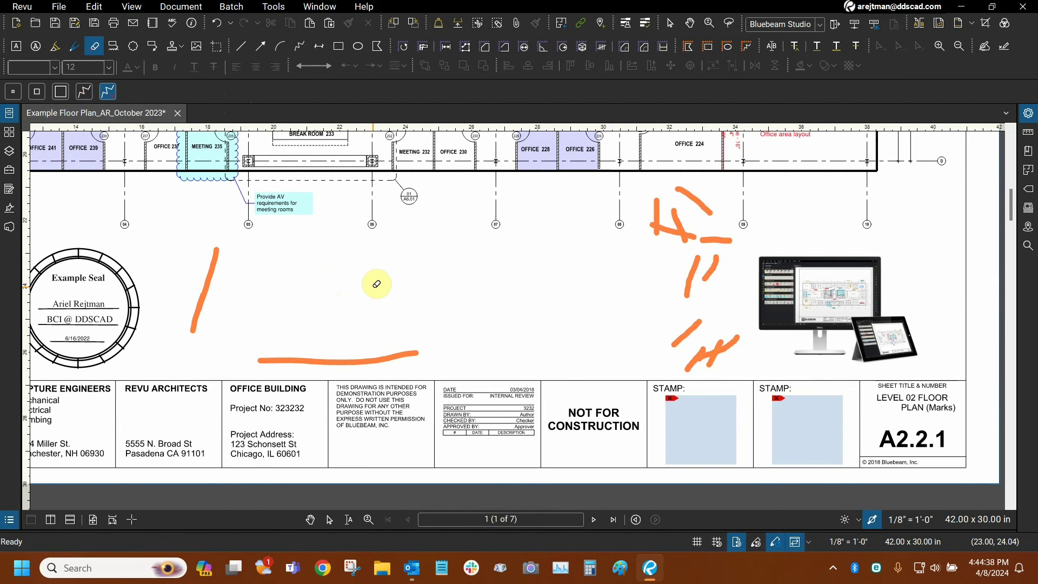
{"action": "left_click_drag", "start_coordinate": [591, 249], "coordinate": [383, 251]}
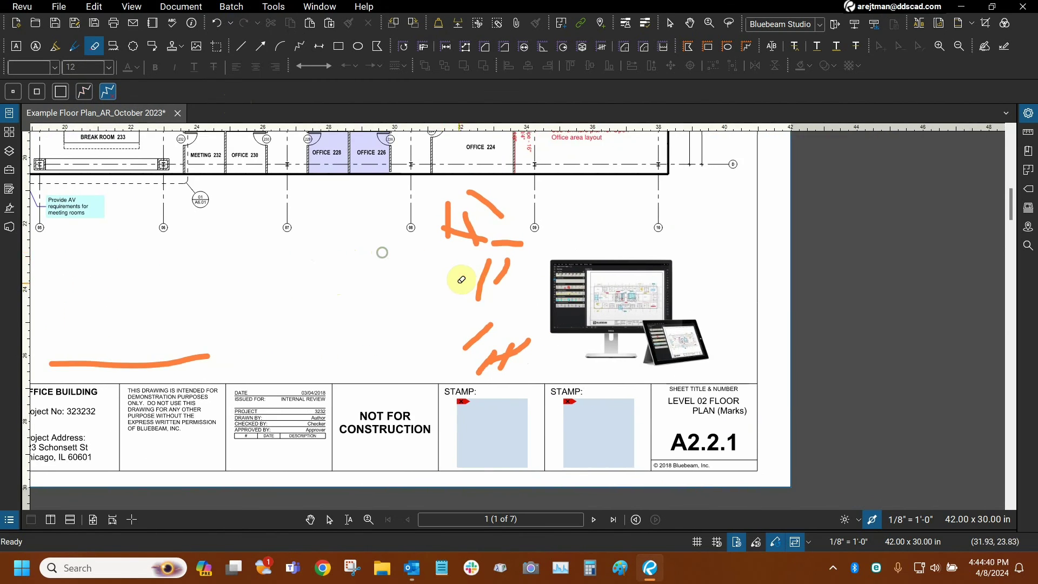
{"action": "scroll", "coordinate": [462, 275], "scroll_direction": "up", "scroll_amount": 2}
{"action": "left_click_drag", "start_coordinate": [552, 234], "coordinate": [521, 259]}
{"action": "scroll", "coordinate": [465, 308], "scroll_direction": "up", "scroll_amount": 2}
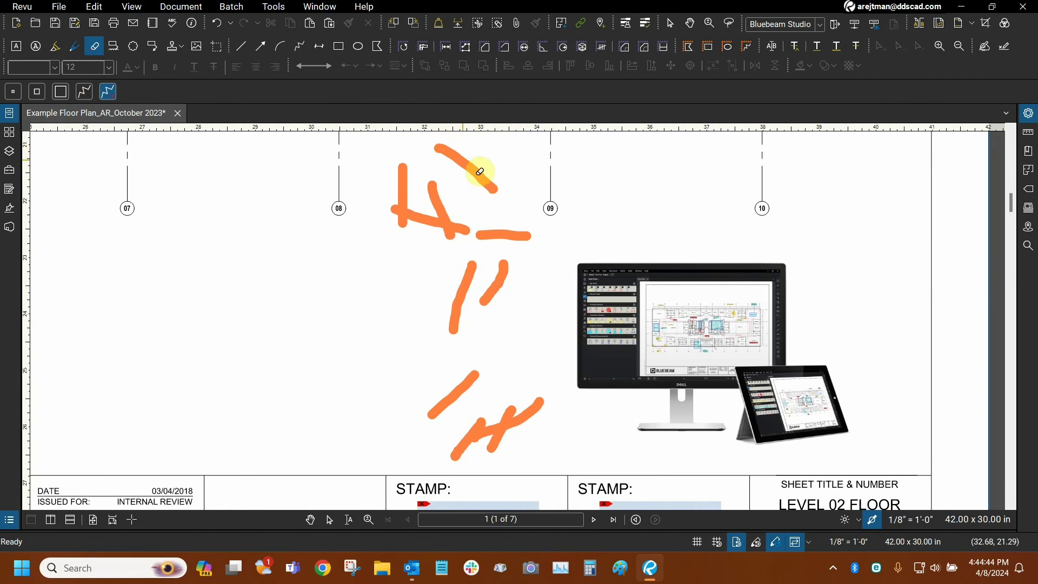
{"action": "mouse_move", "coordinate": [508, 236]}
{"action": "left_mouse_down"}
{"action": "mouse_move", "coordinate": [417, 215]}
{"action": "mouse_move", "coordinate": [400, 178]}
{"action": "mouse_move", "coordinate": [411, 190]}
{"action": "mouse_move", "coordinate": [471, 169]}
{"action": "left_mouse_up"}
{"action": "key", "text": "Escape"}
Move the double-slash scribble upward and the H-shaped scribble up and to the left.
{"action": "left_click_drag", "start_coordinate": [466, 275], "coordinate": [440, 213]}
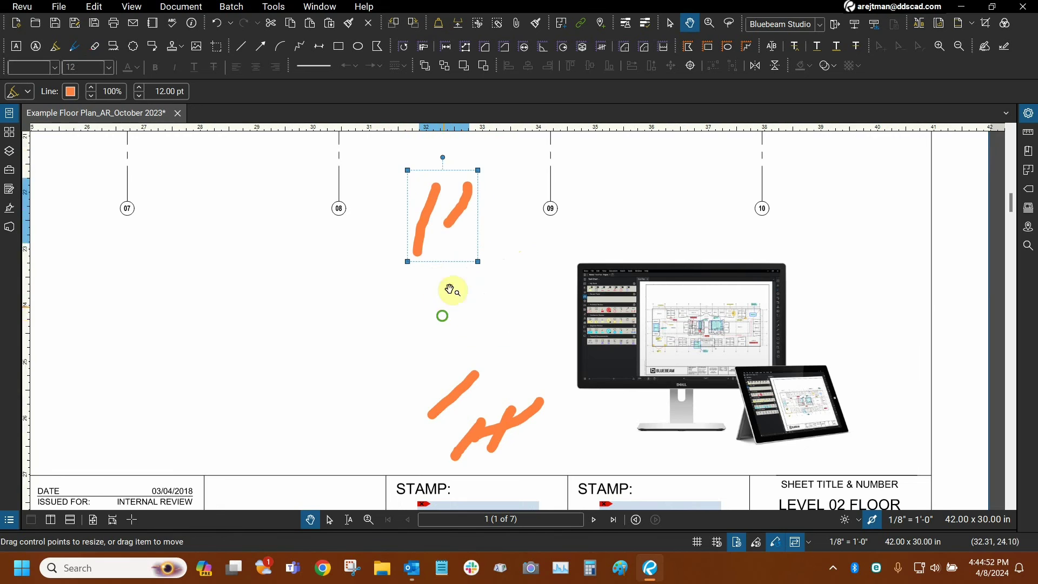
{"action": "scroll", "coordinate": [454, 290], "scroll_direction": "down", "scroll_amount": 2}
{"action": "left_click", "coordinate": [469, 332]}
{"action": "left_click_drag", "start_coordinate": [468, 333], "coordinate": [431, 266]}
Erase the right arm, short right segment and lower segment of the H-shaped scribble.
{"action": "left_click", "coordinate": [95, 46]}
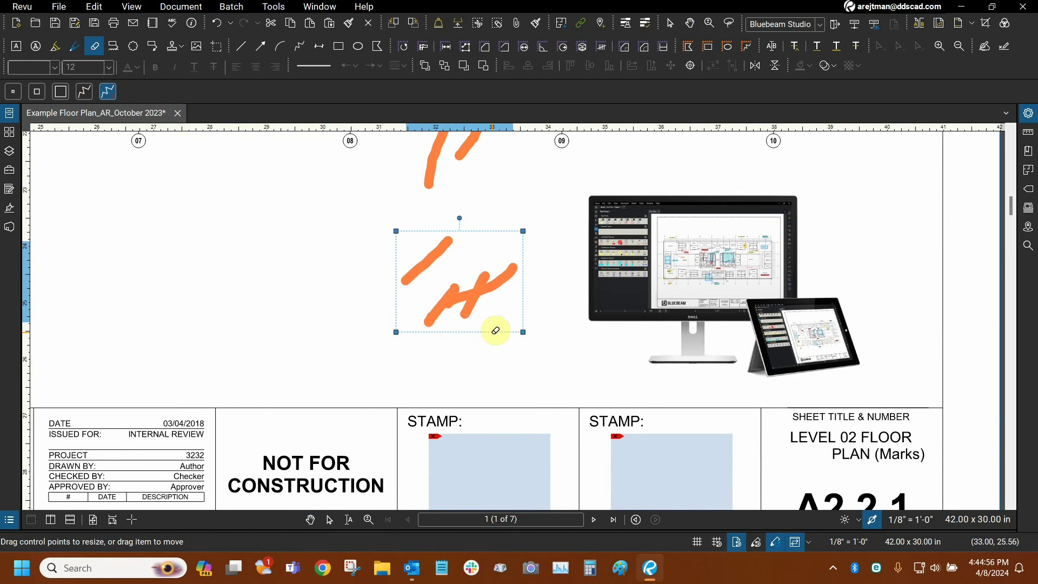
{"action": "left_click", "coordinate": [468, 294]}
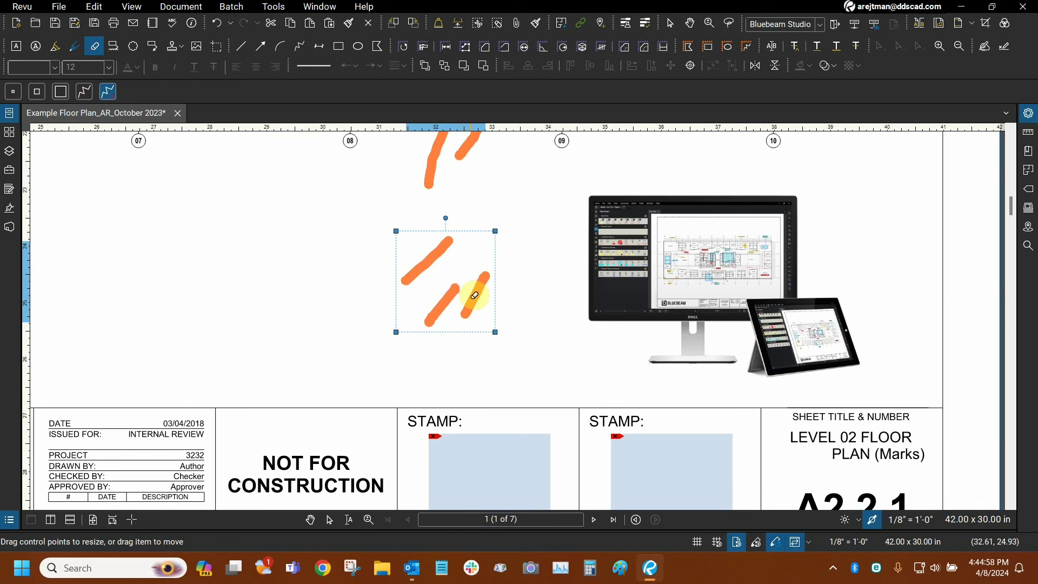
{"action": "left_click", "coordinate": [475, 296]}
{"action": "left_click", "coordinate": [448, 301]}
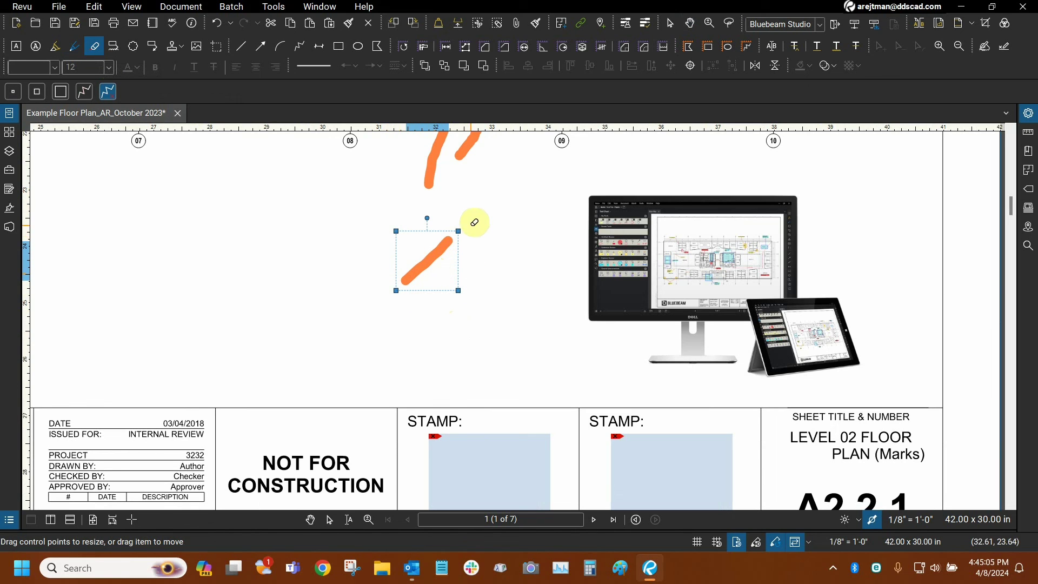
Switch to a different eraser mode and pan the sheet so the whole seal is visible.
{"action": "left_click_drag", "start_coordinate": [393, 201], "coordinate": [556, 303]}
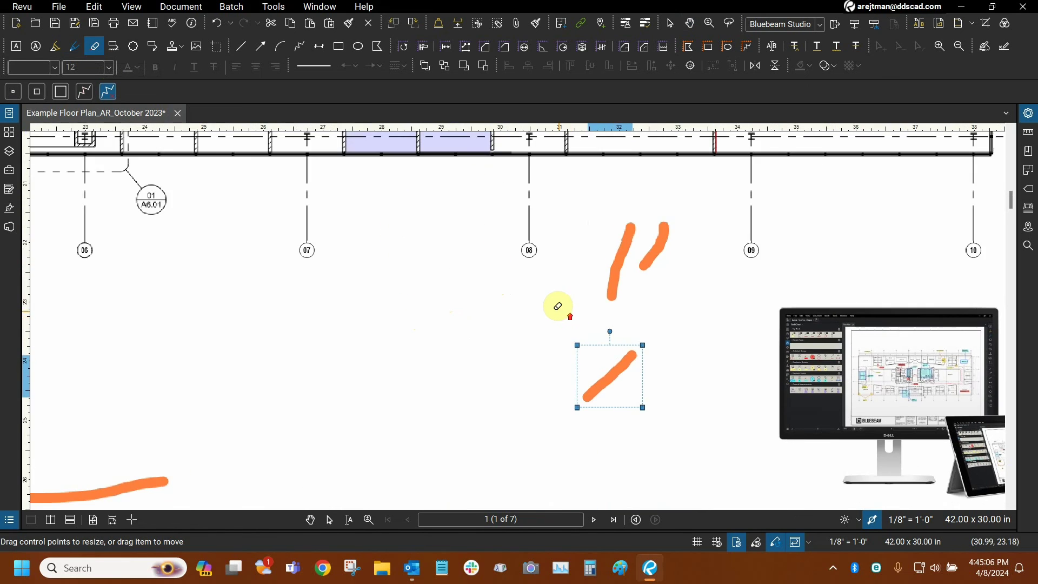
{"action": "scroll", "coordinate": [556, 303], "scroll_direction": "down", "scroll_amount": 2}
{"action": "left_click", "coordinate": [108, 96]}
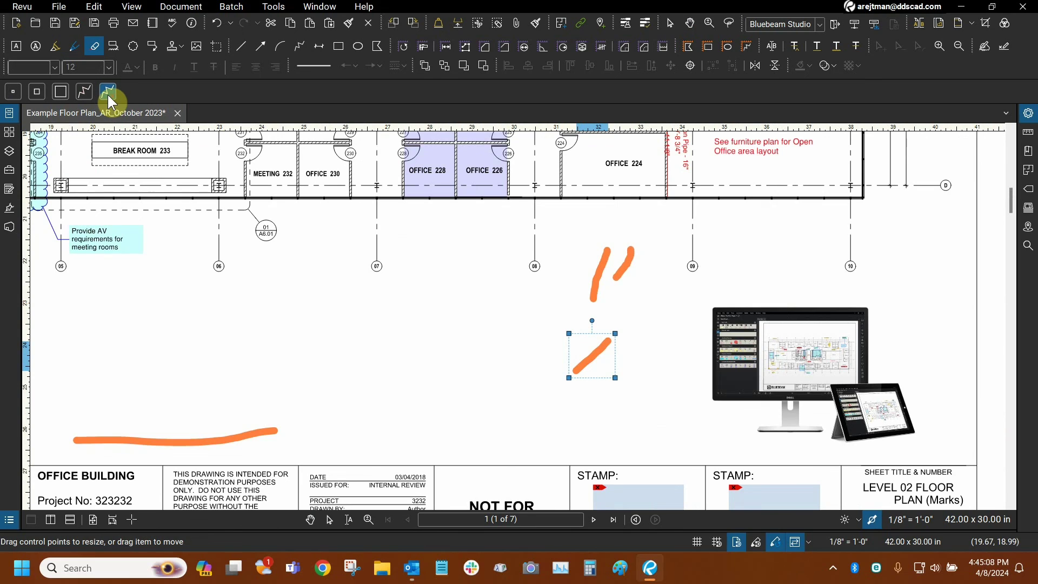
{"action": "left_click_drag", "start_coordinate": [438, 320], "coordinate": [506, 302]}
{"action": "scroll", "coordinate": [505, 302], "scroll_direction": "down", "scroll_amount": 1}
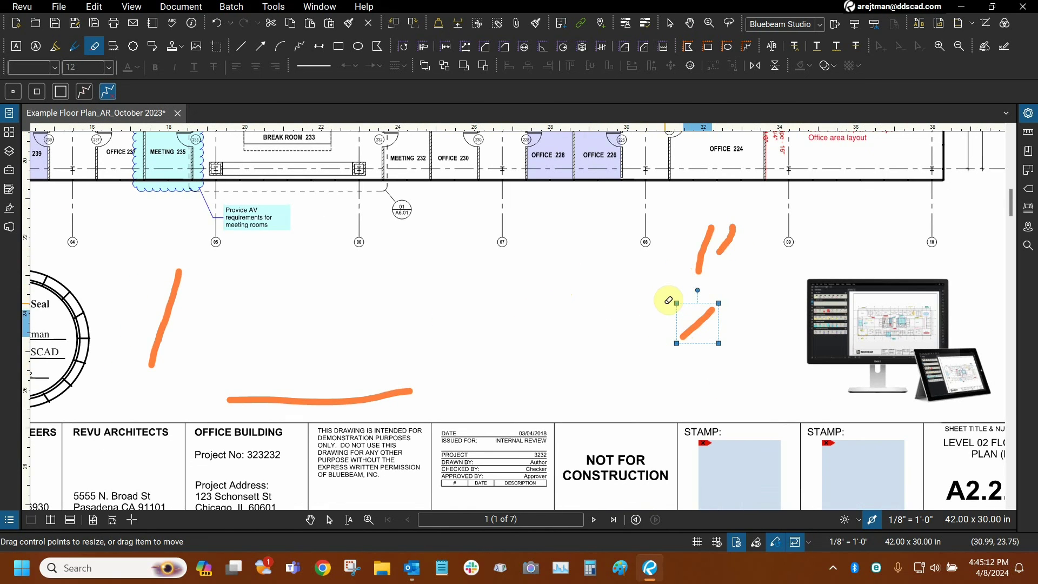
{"action": "left_click_drag", "start_coordinate": [399, 301], "coordinate": [464, 301]}
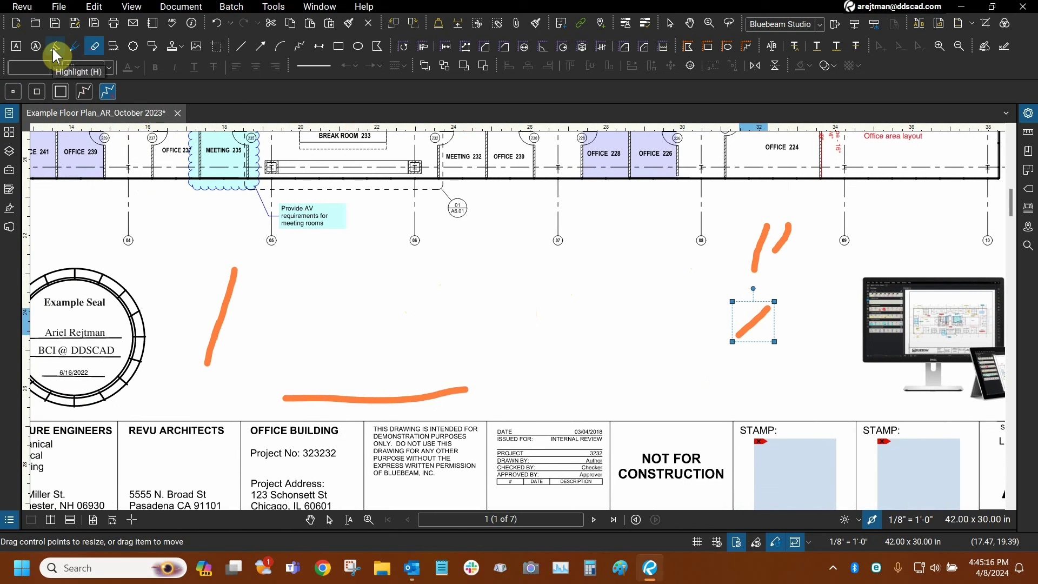
Fit sheet A2.2.1 to the window with Ctrl+0 and exit the Eraser to Pan.
{"action": "key", "text": "ctrl+0"}
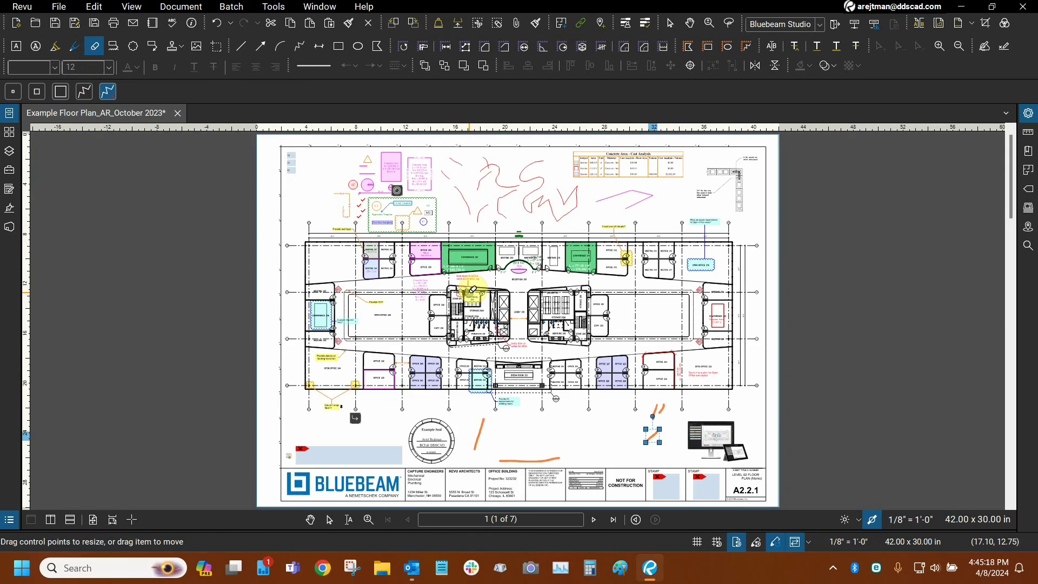
{"action": "key", "text": "Escape"}
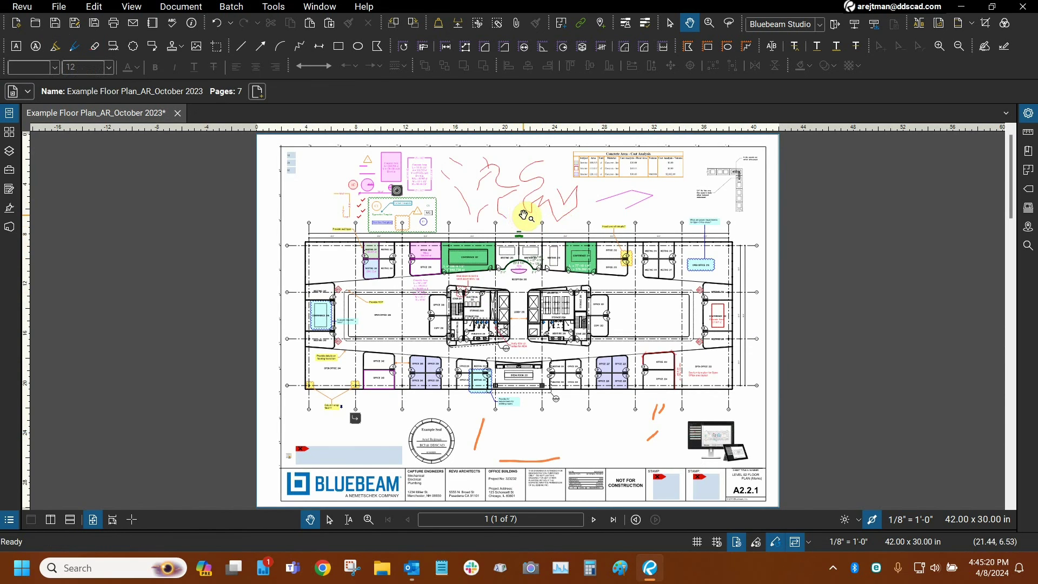